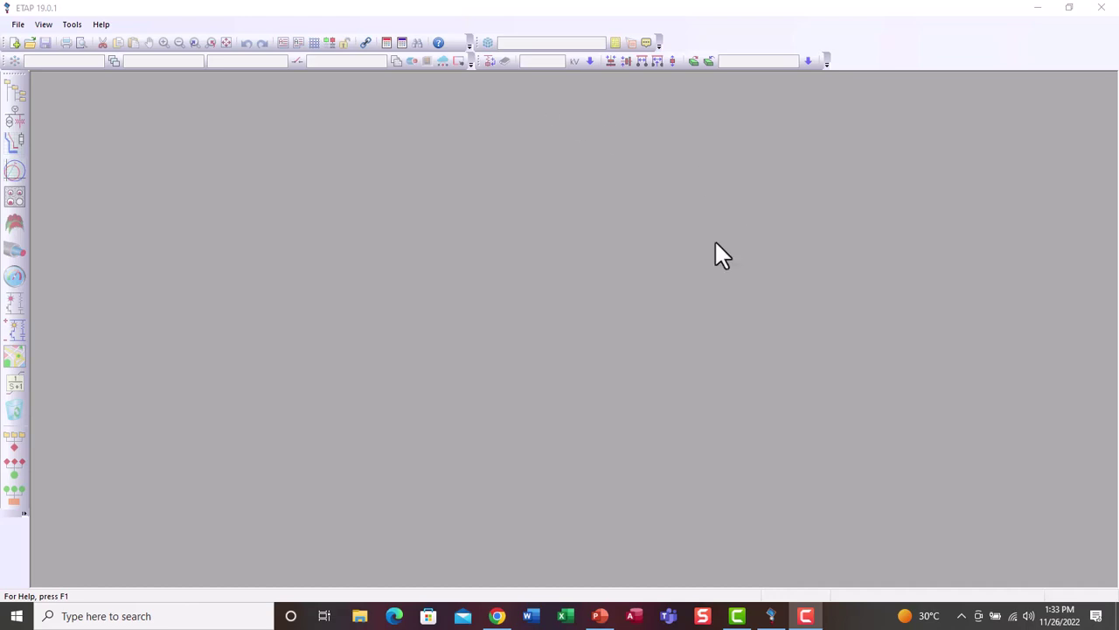
Create the Metric 50 Hz project ETAP_LFA and log in as Project Master & Editor.
click(17, 24)
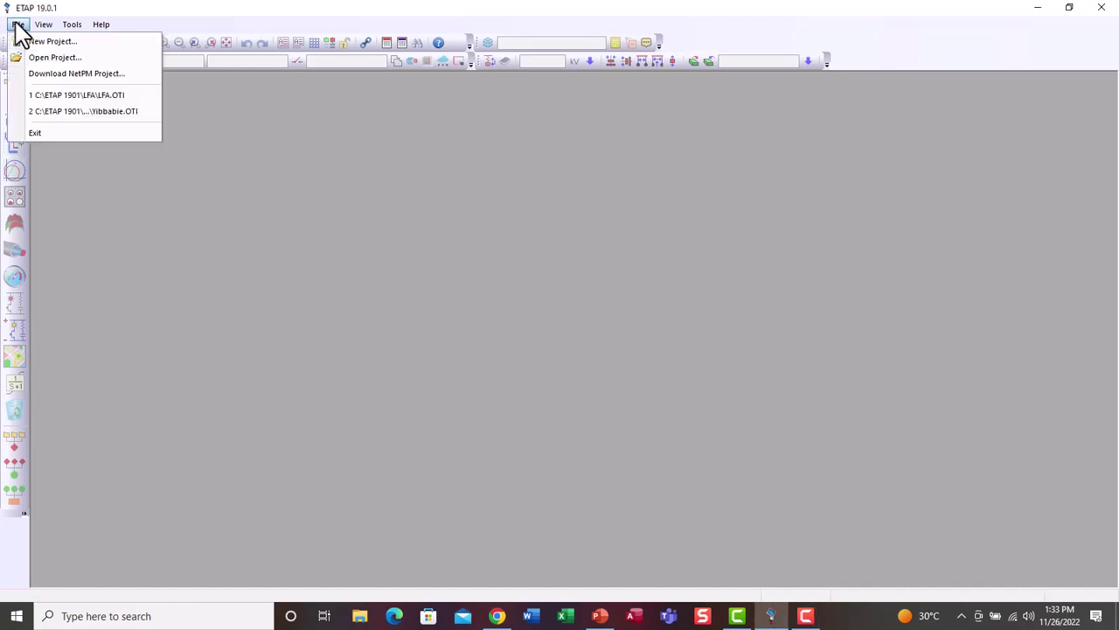
click(40, 43)
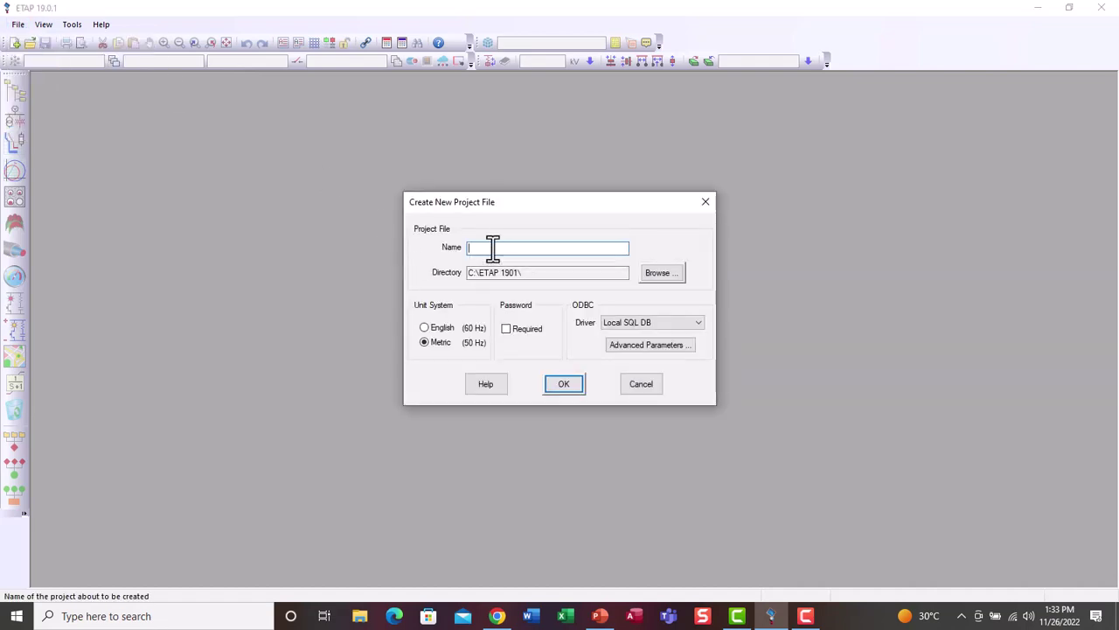
text(ETAP_LFA)
click(443, 330)
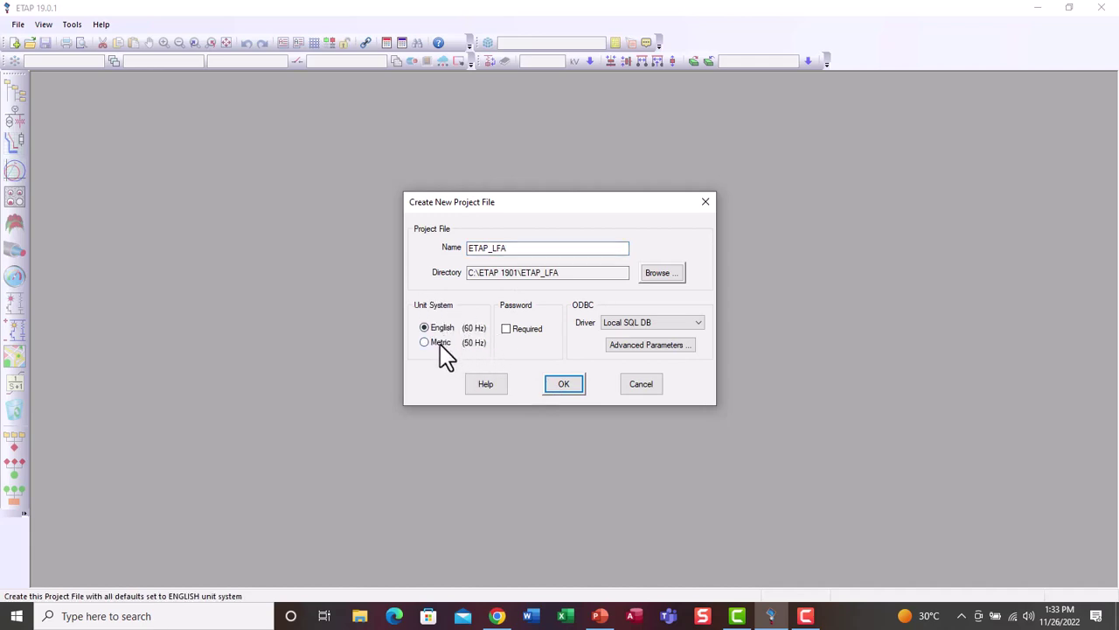
click(441, 343)
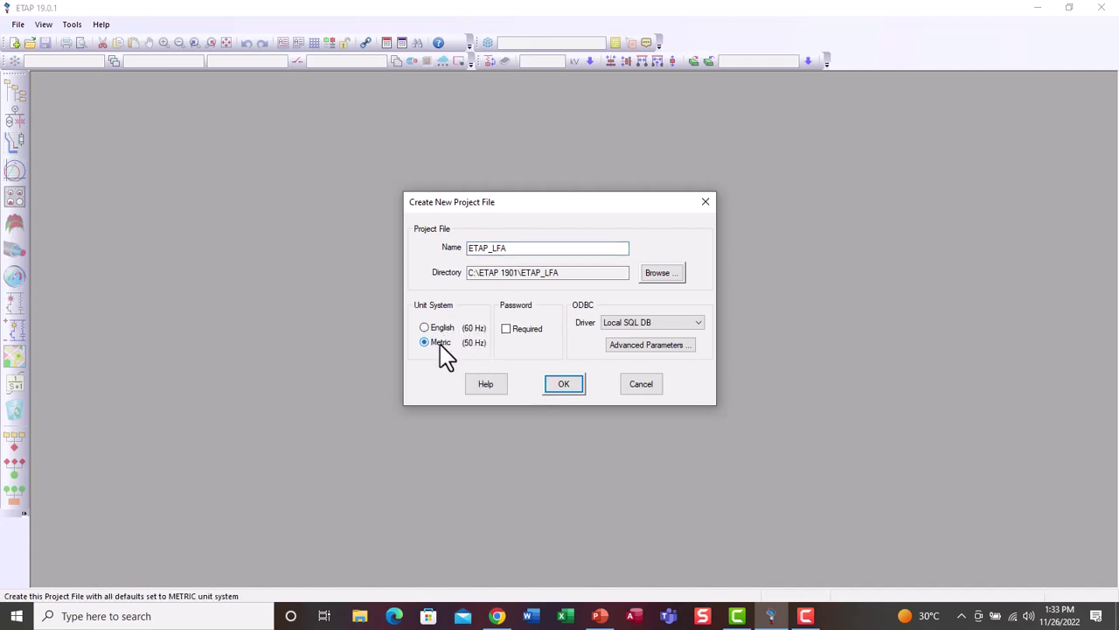
click(563, 385)
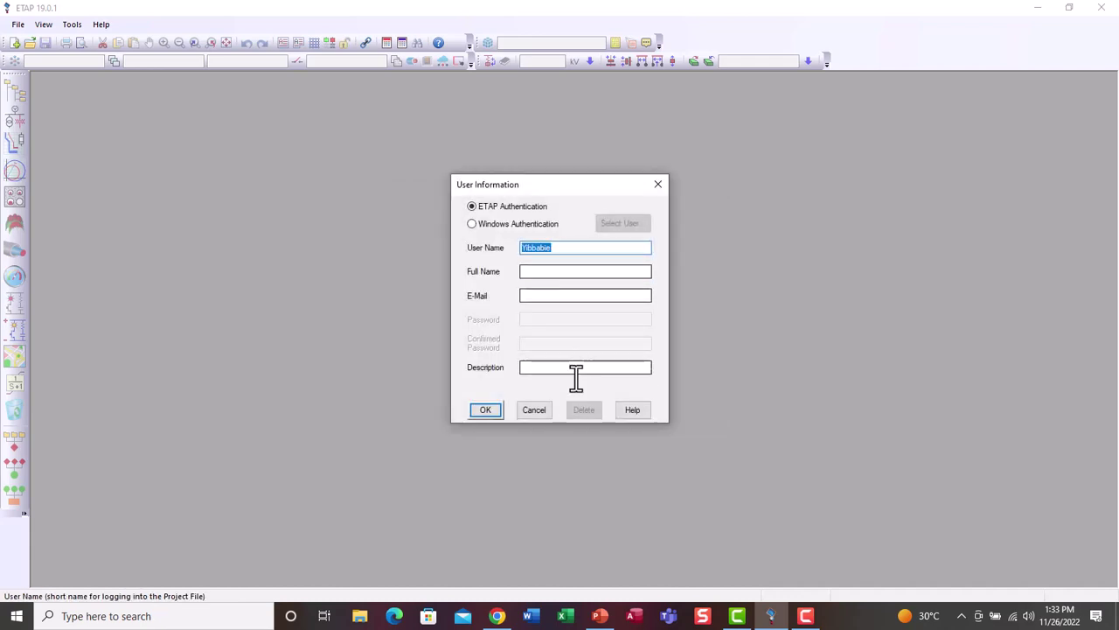
click(491, 408)
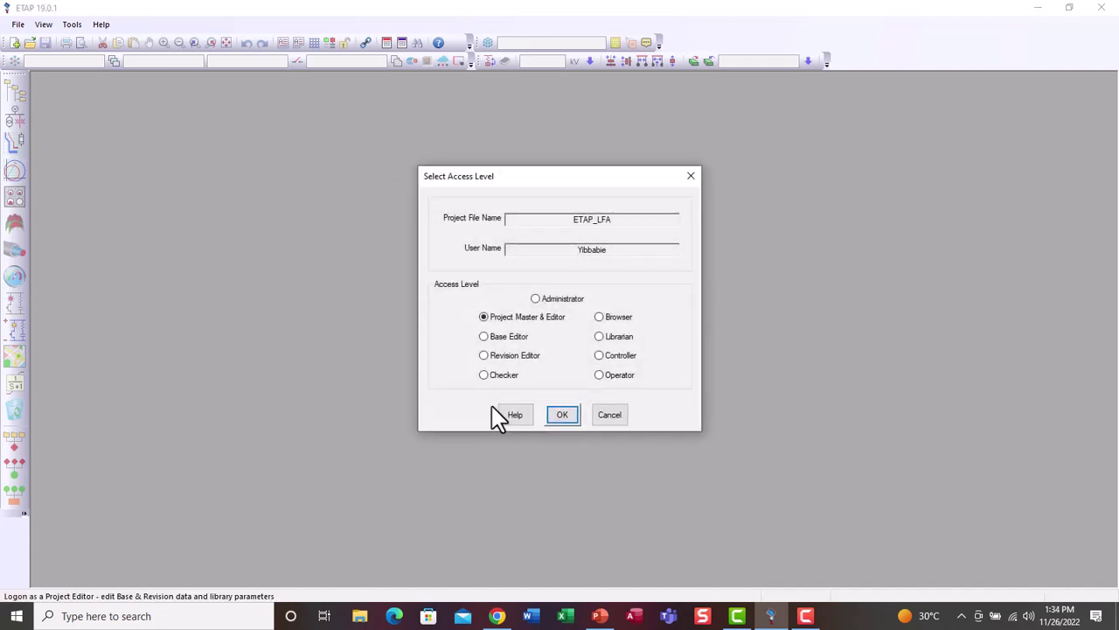
click(569, 414)
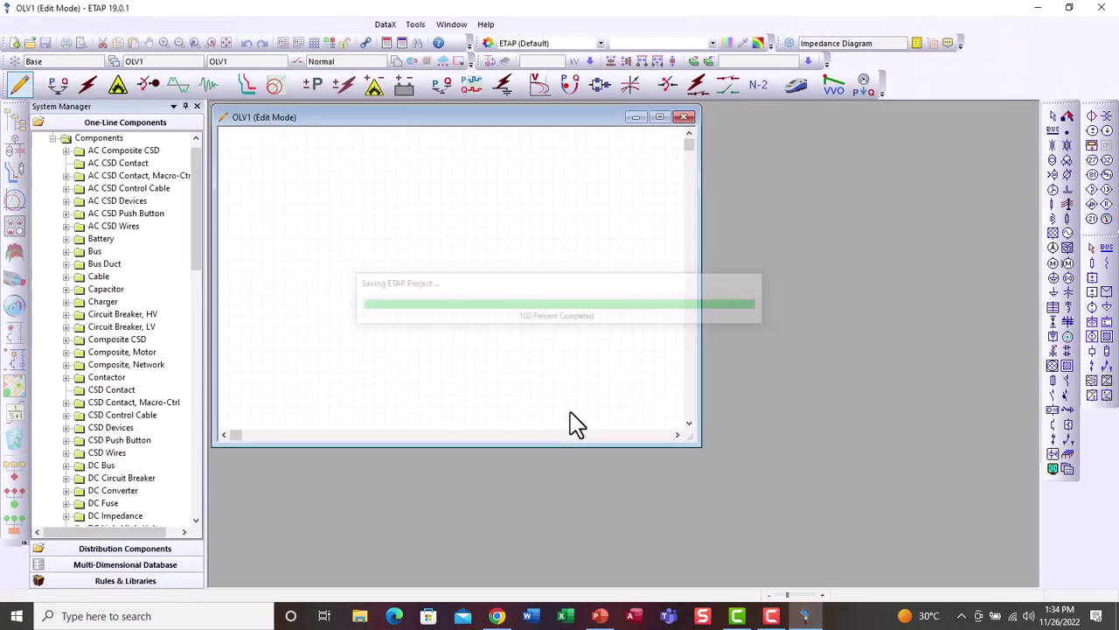
Maximize the OLV1 diagram window and scroll through the System Manager component tree.
click(660, 117)
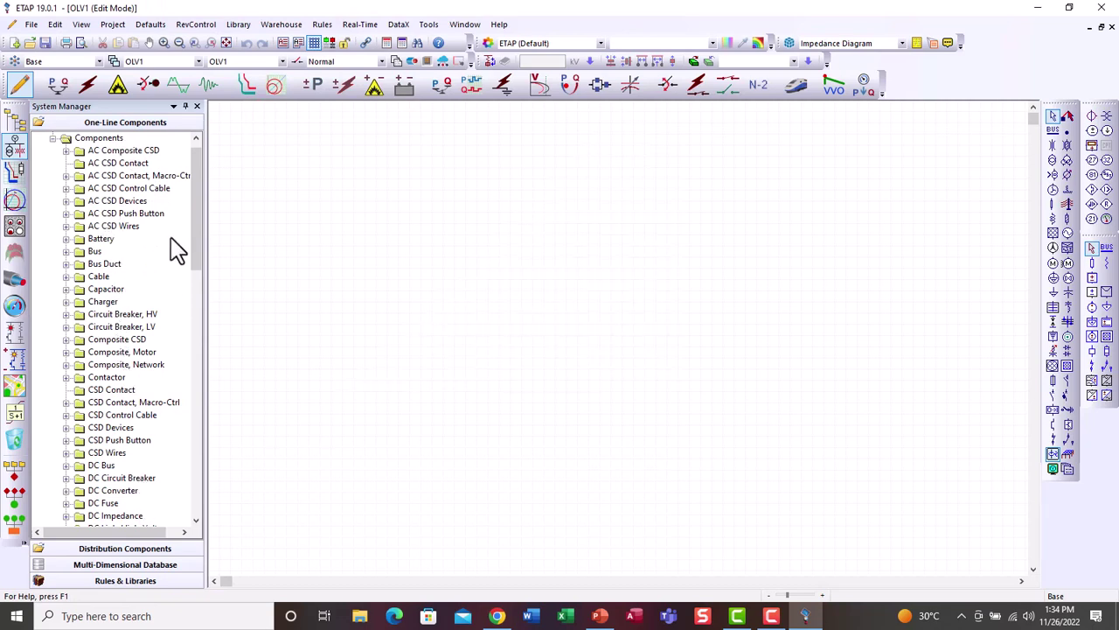
drag(199, 237, 199, 412)
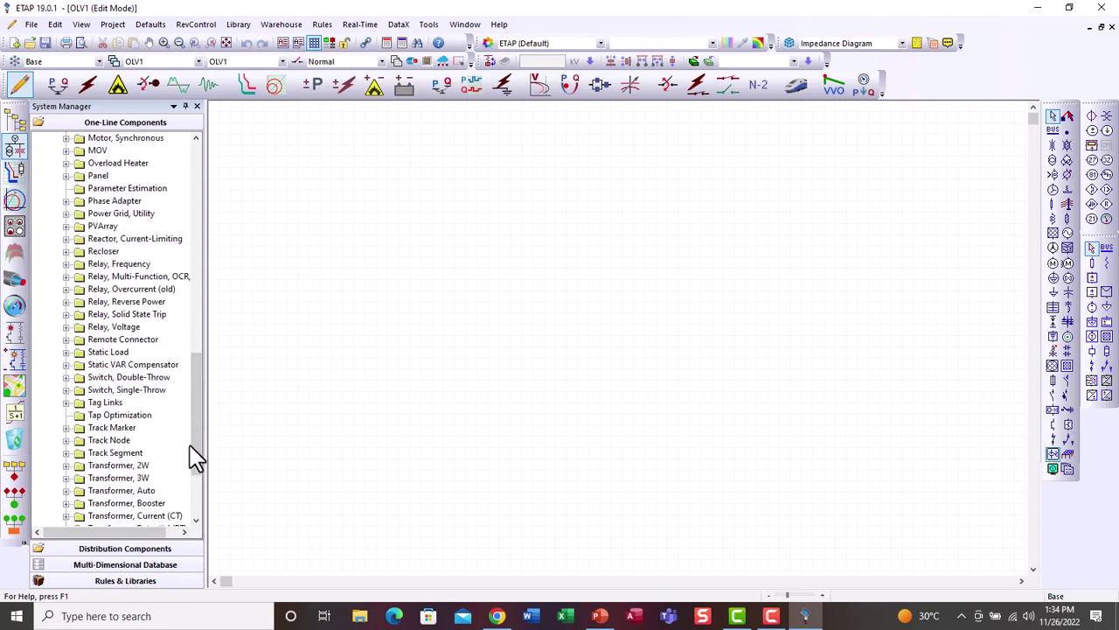
drag(196, 457, 194, 364)
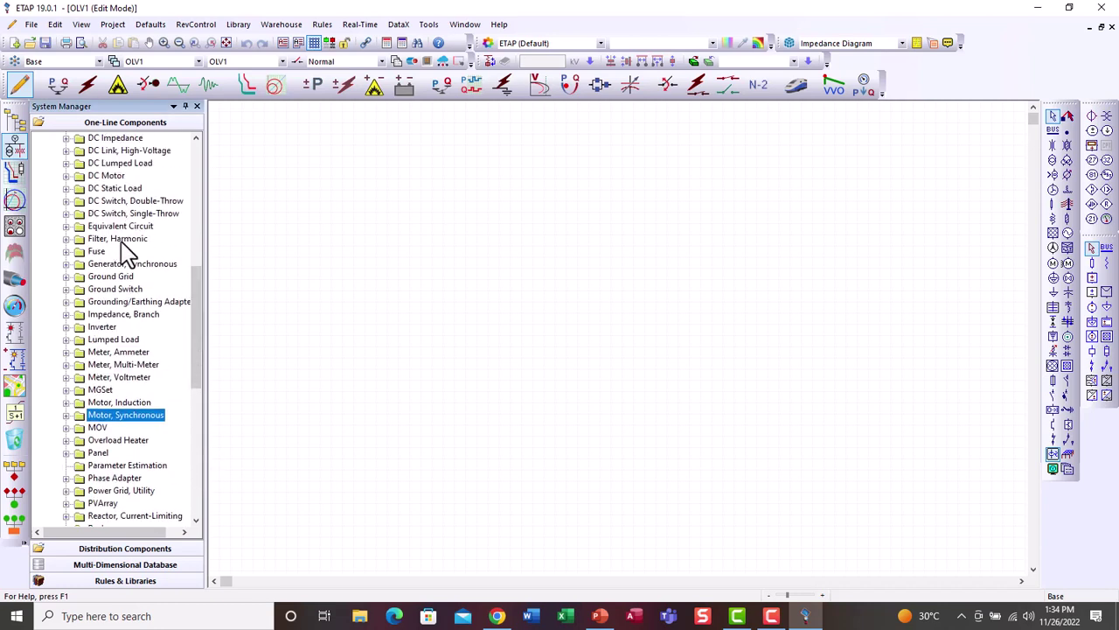
drag(197, 367, 199, 308)
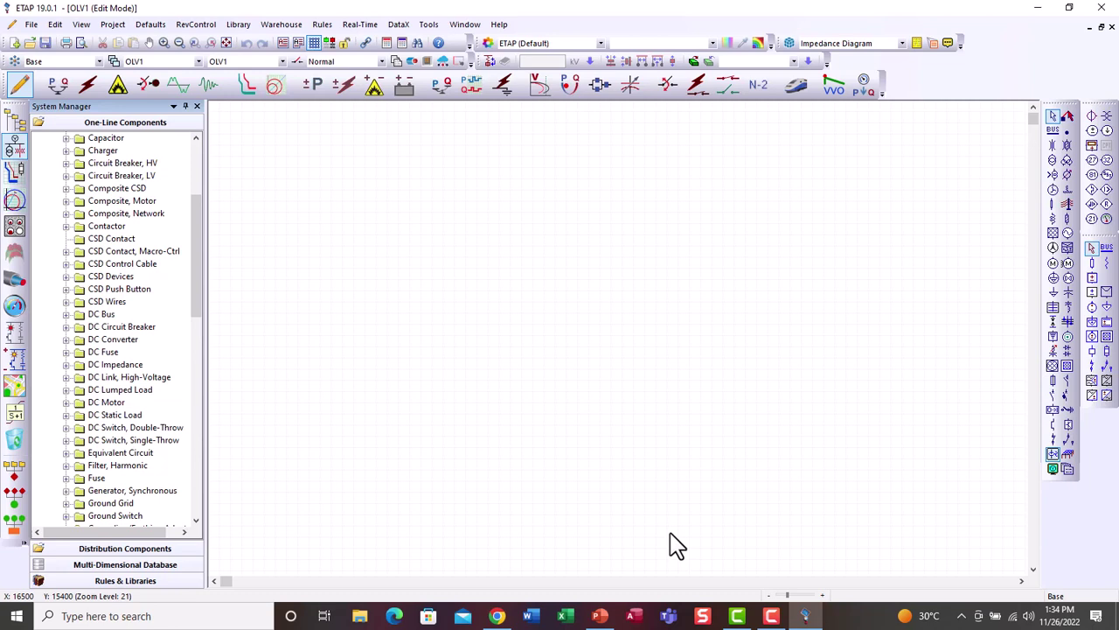
Place three buses: Bus1 upper left, Bus2 to its right, Bus3 below between them.
click(1055, 131)
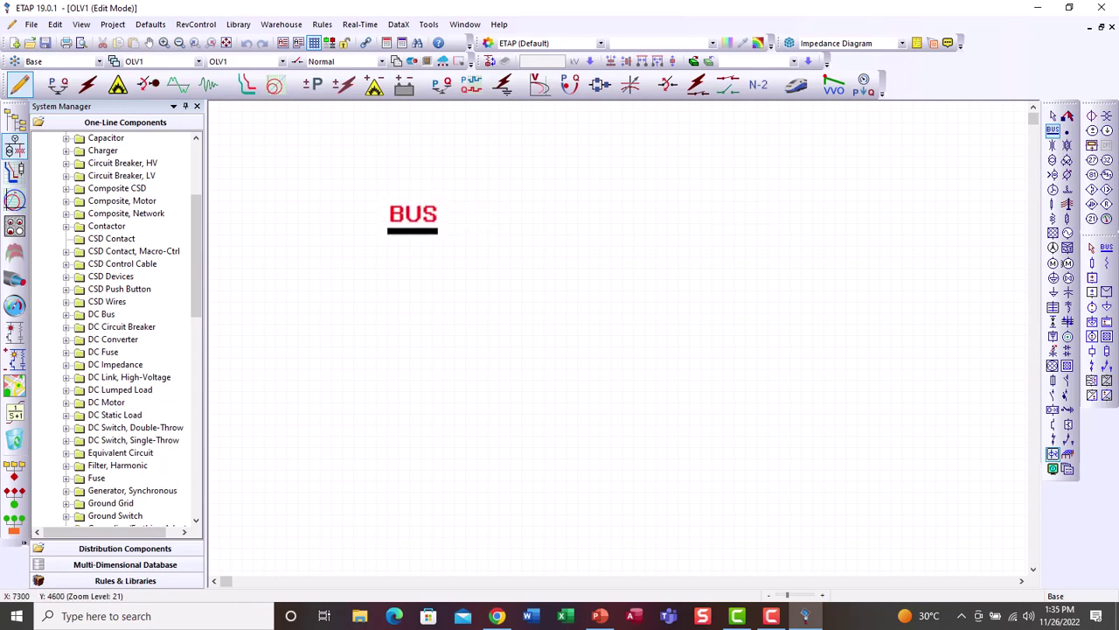
click(416, 230)
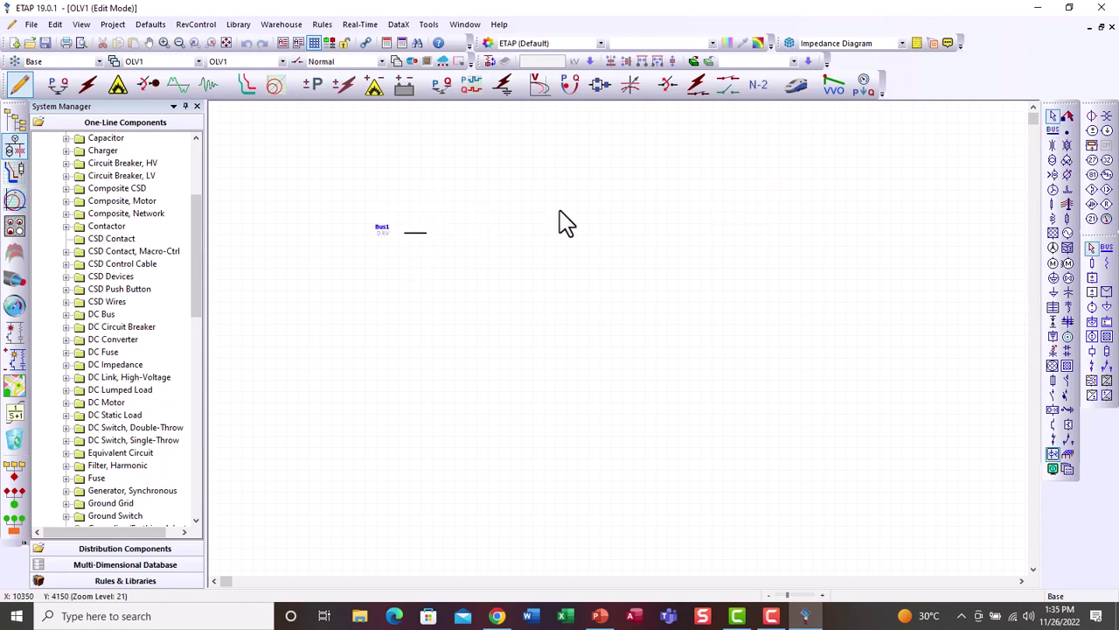
click(1054, 132)
click(726, 226)
click(1054, 131)
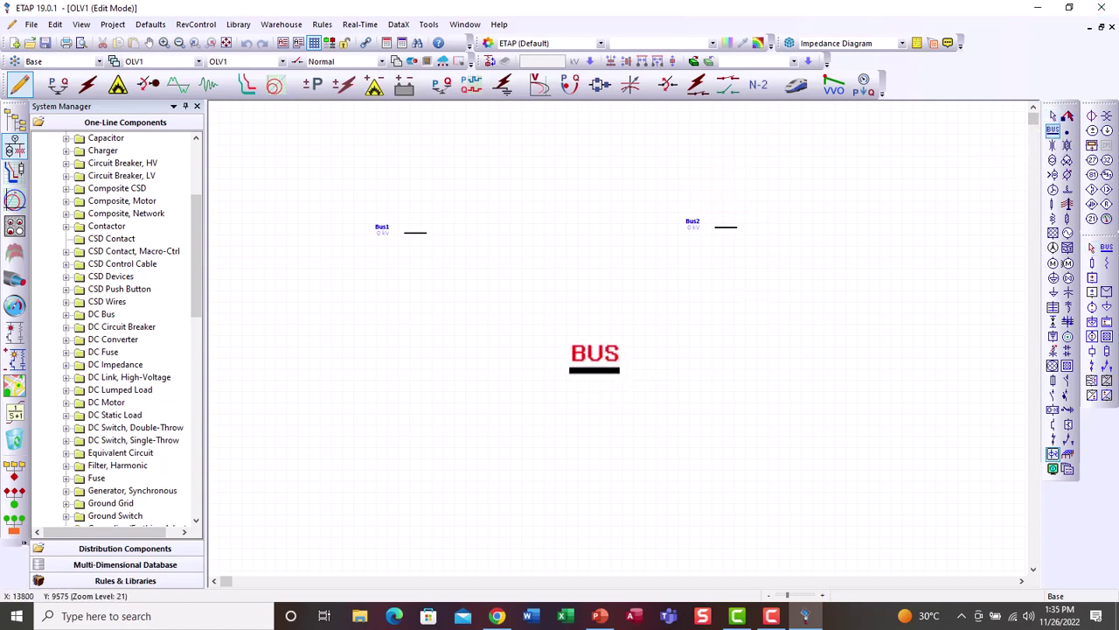
click(563, 406)
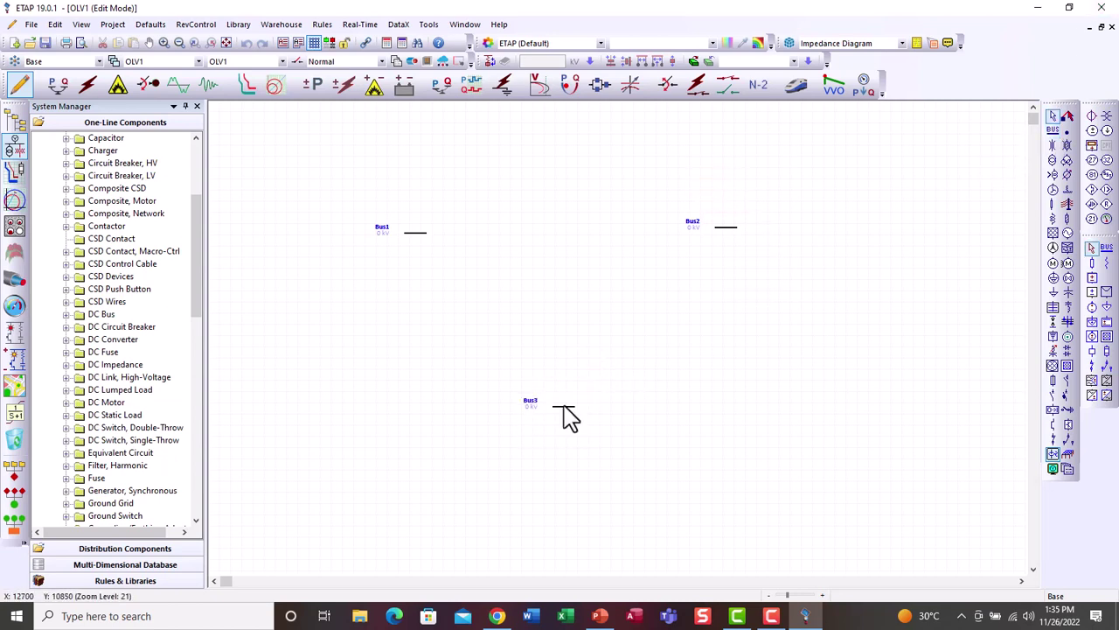
Rotate Bus1 vertical with its label above, shift Bus2 left and Bus3 slightly up.
click(418, 234)
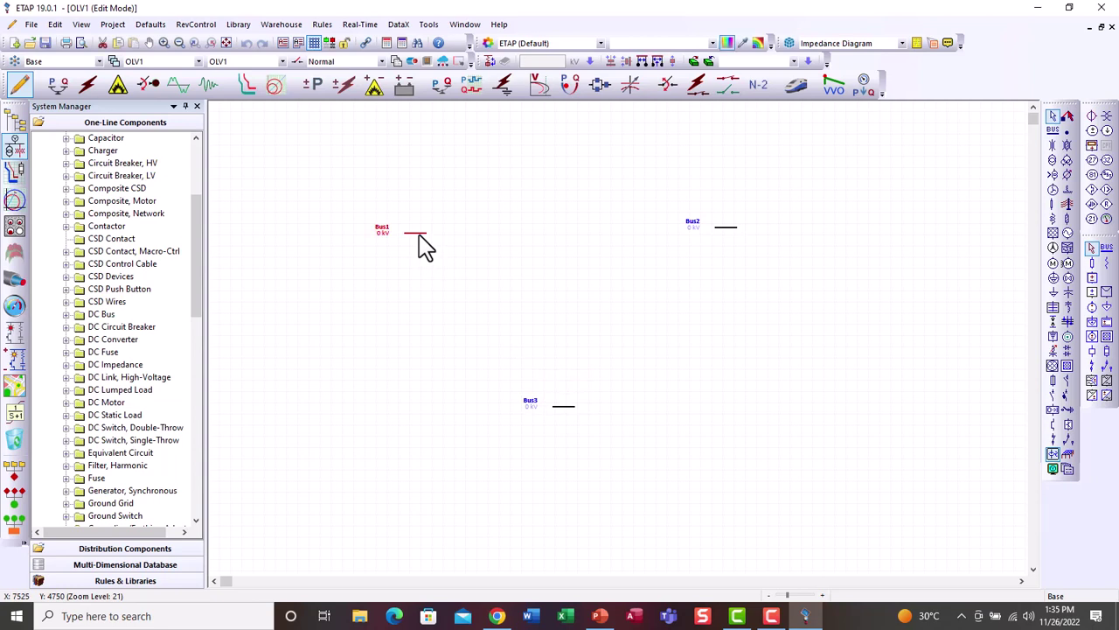
key(ctrl+r)
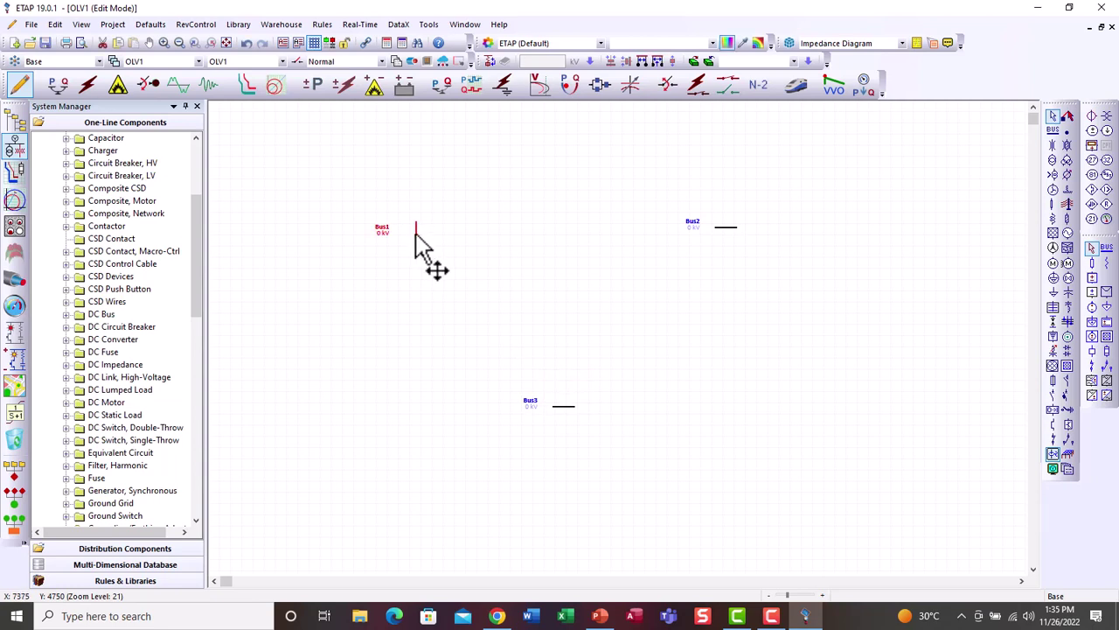
drag(418, 236, 401, 217)
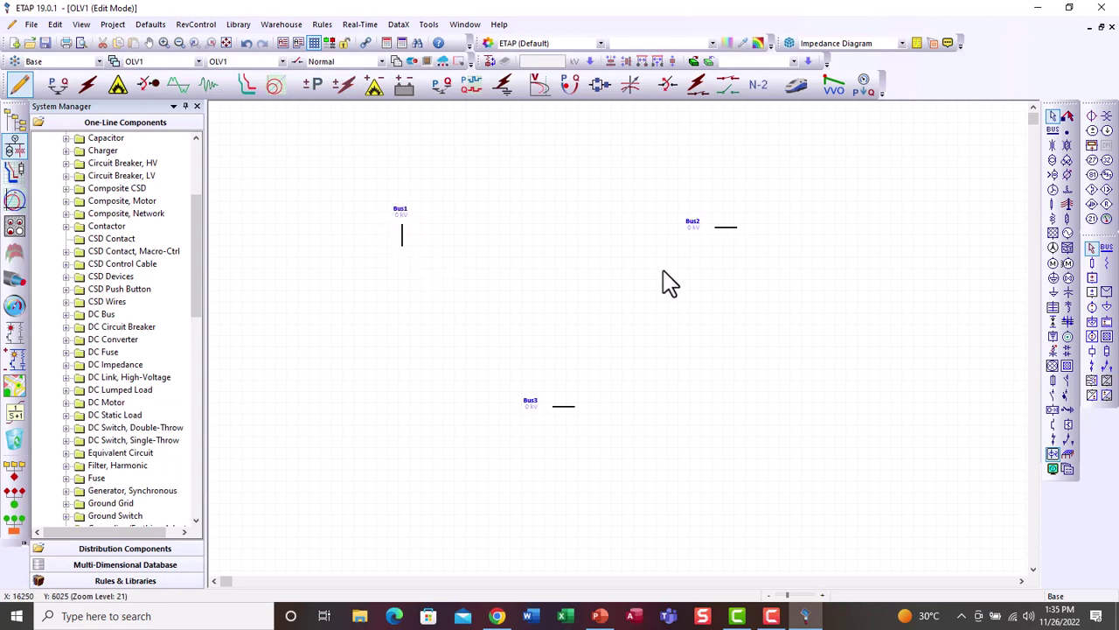
click(732, 229)
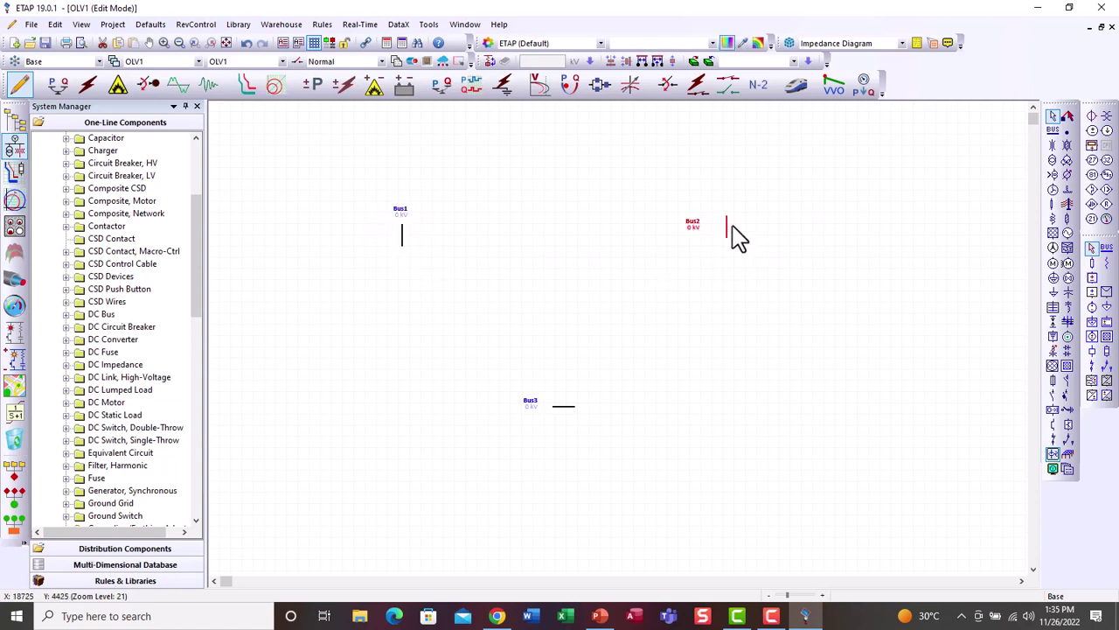
drag(730, 227, 654, 233)
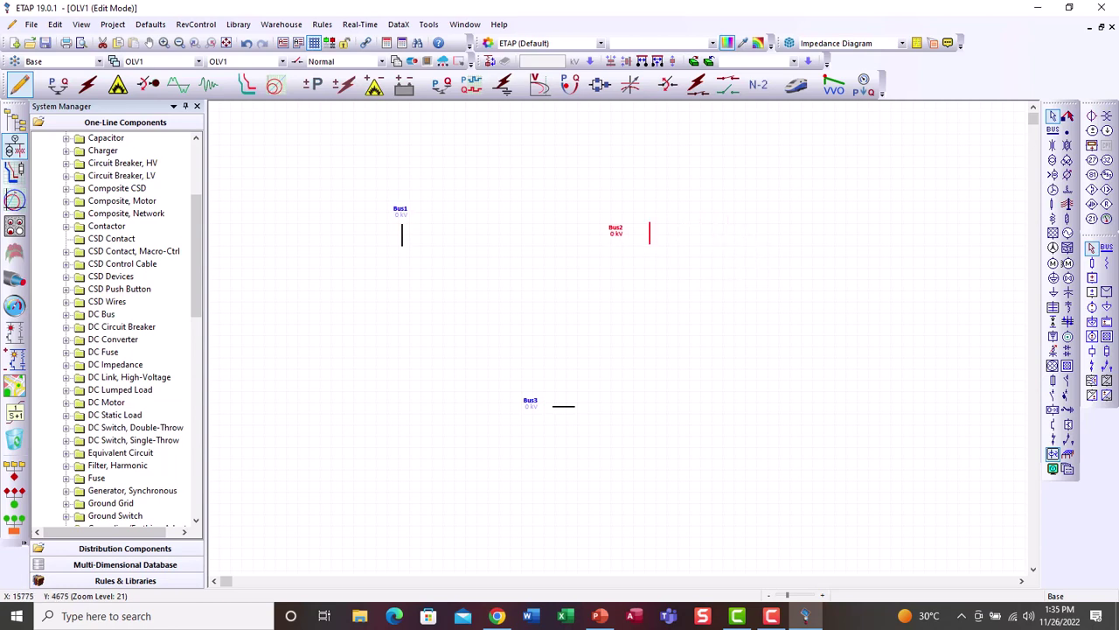
click(623, 243)
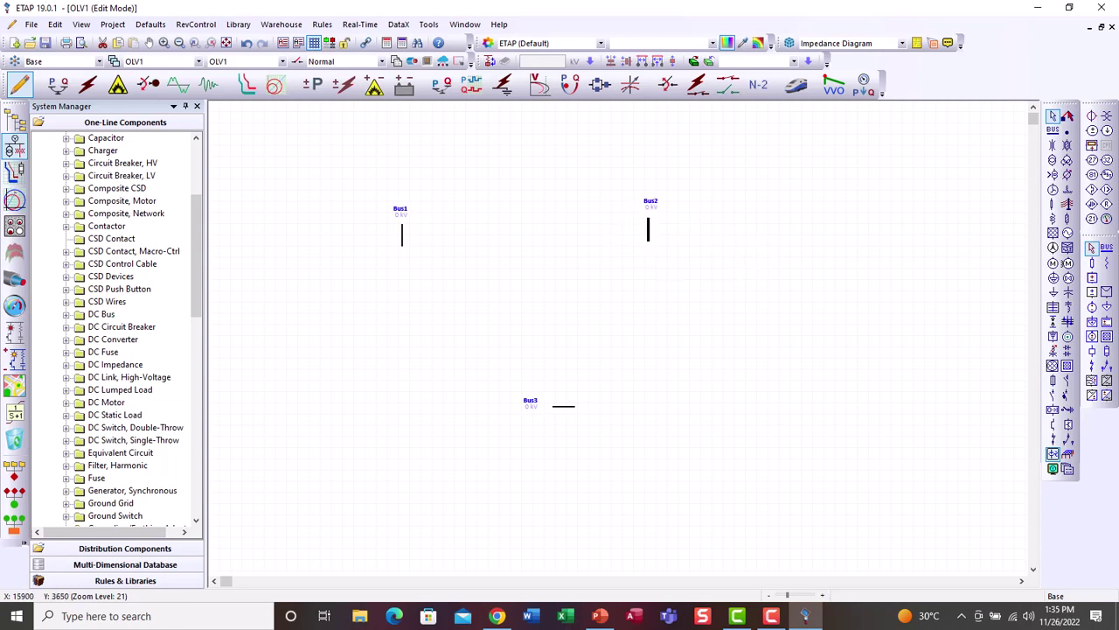
click(560, 407)
double_click(560, 408)
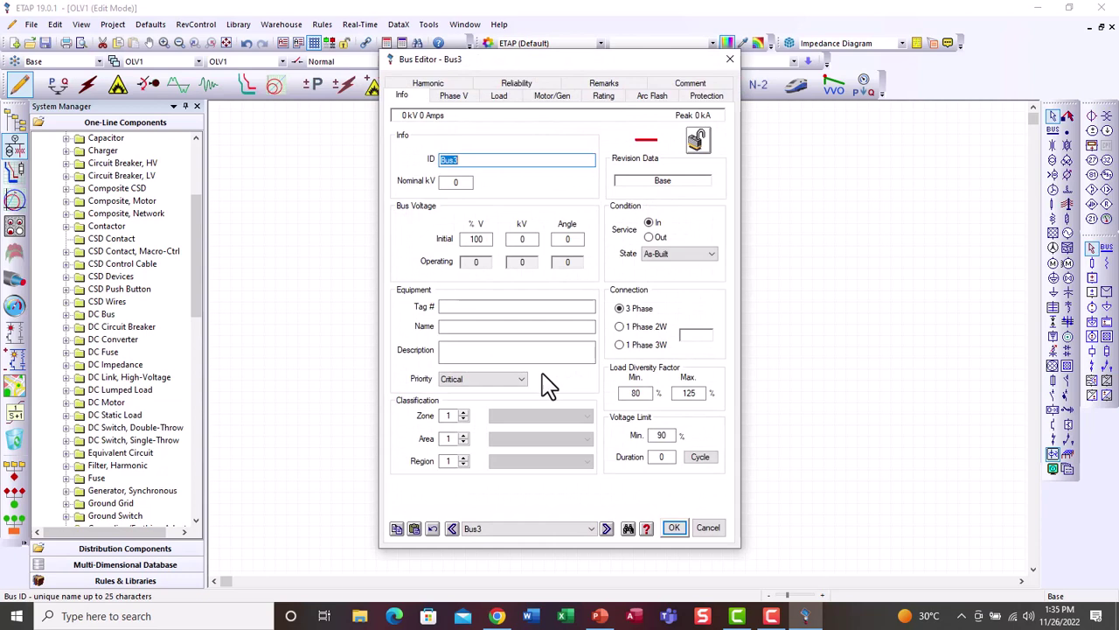
click(730, 58)
drag(564, 408, 539, 373)
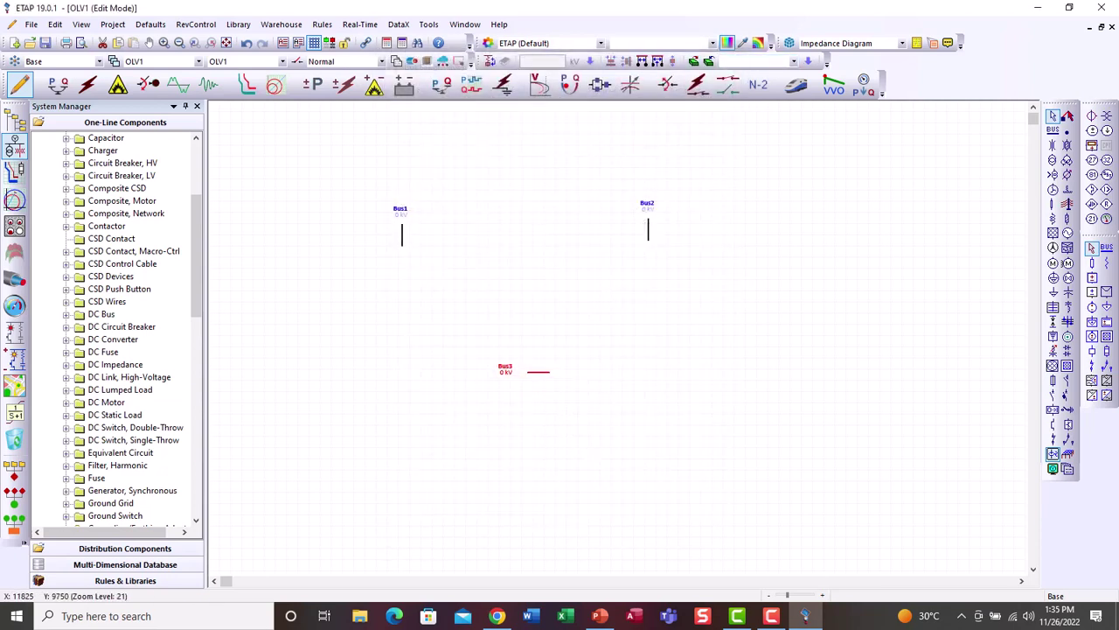
click(512, 339)
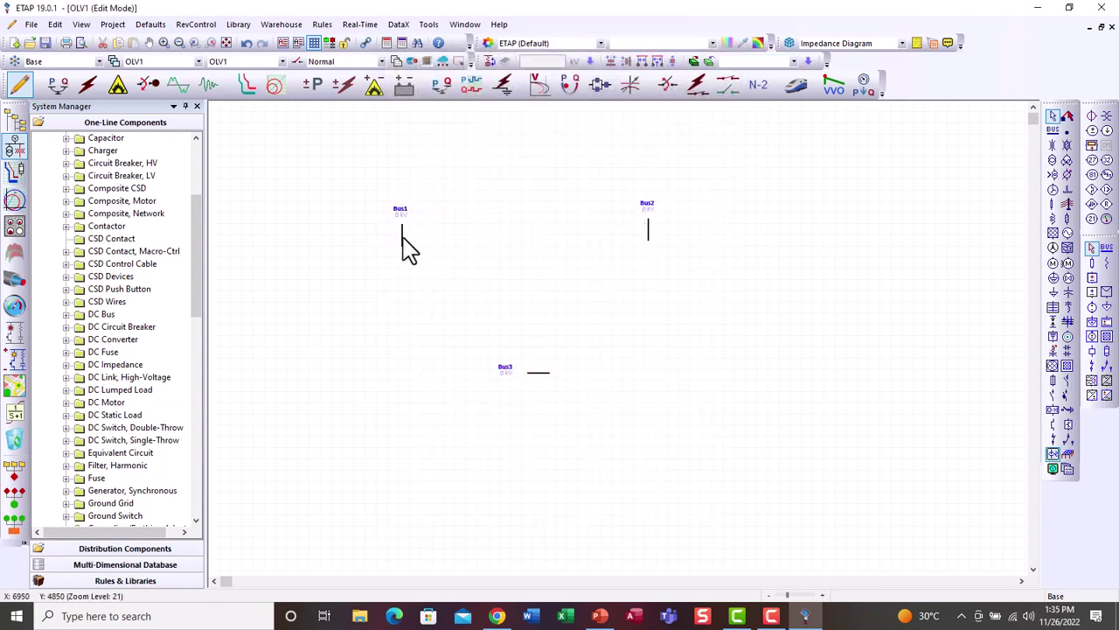
Lengthen Bus1 and Bus2 downward, then move Bus2 right and Bus3 lower.
click(402, 235)
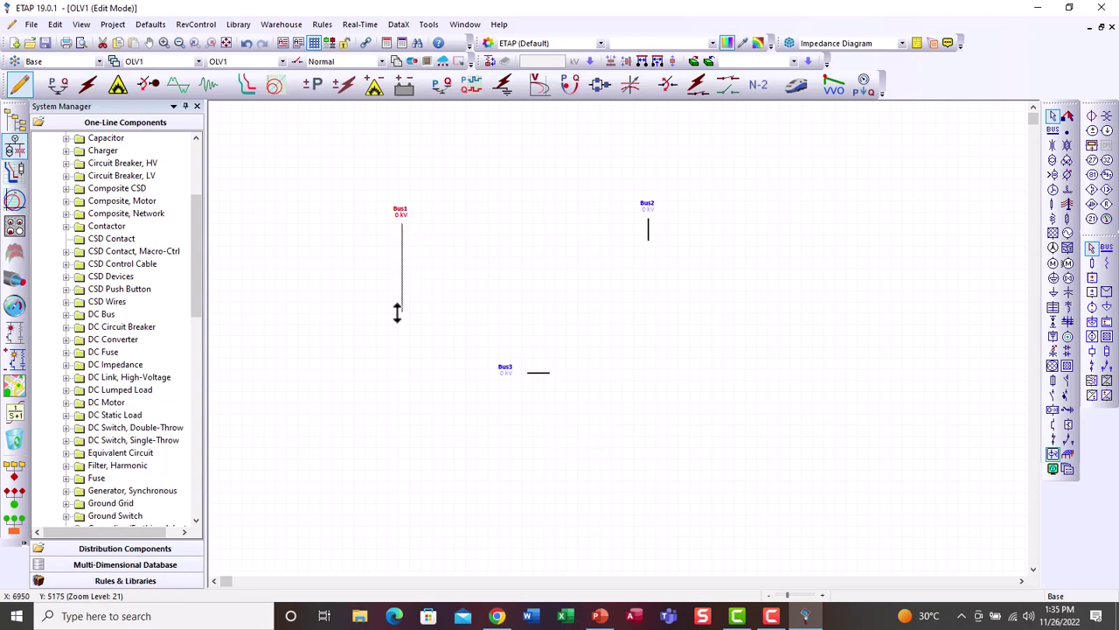
drag(398, 296, 398, 296)
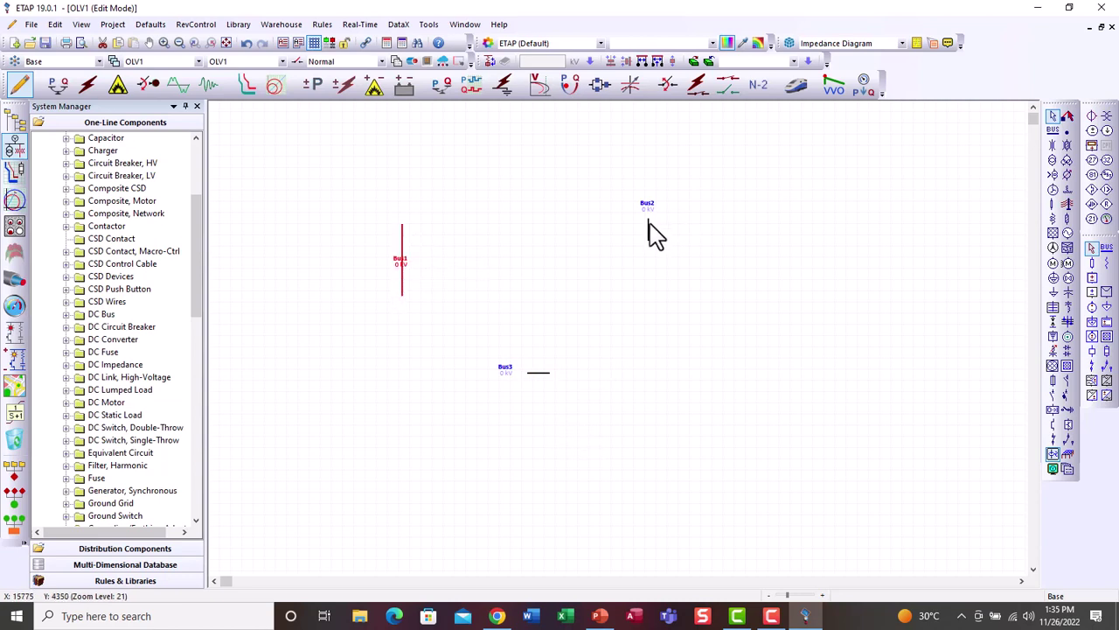
drag(648, 241, 649, 273)
click(591, 381)
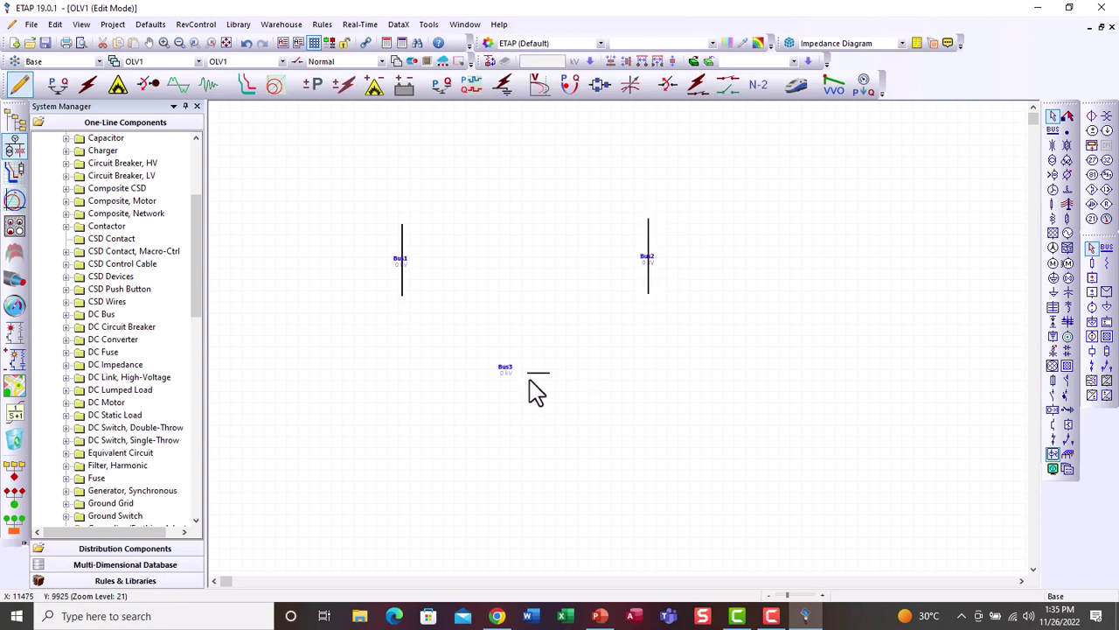
click(540, 373)
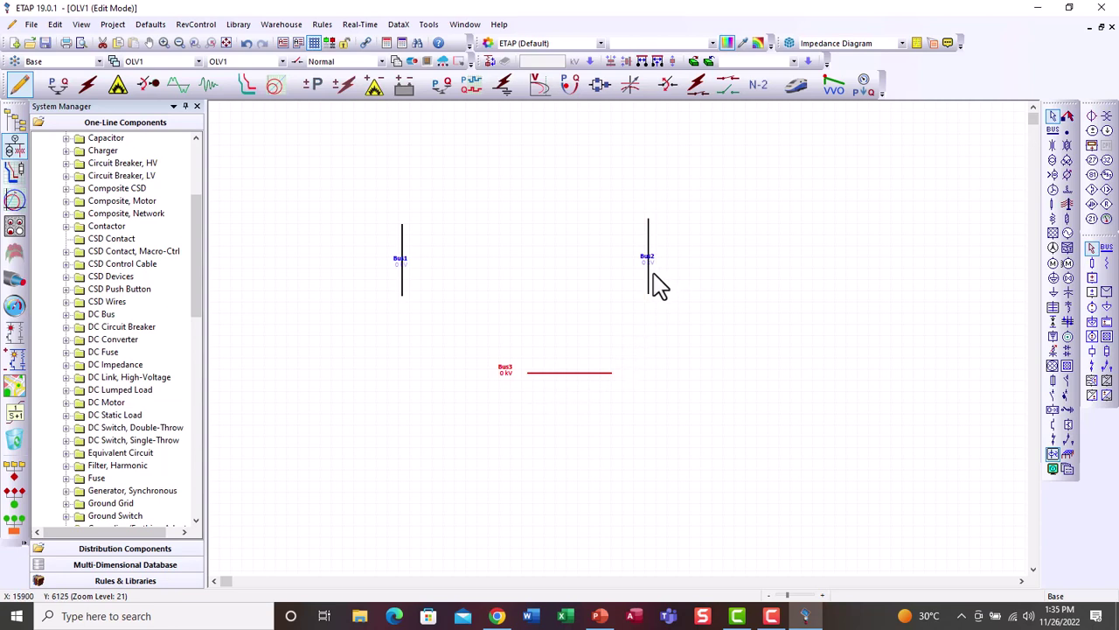
drag(649, 273, 694, 270)
drag(571, 376, 560, 434)
click(686, 391)
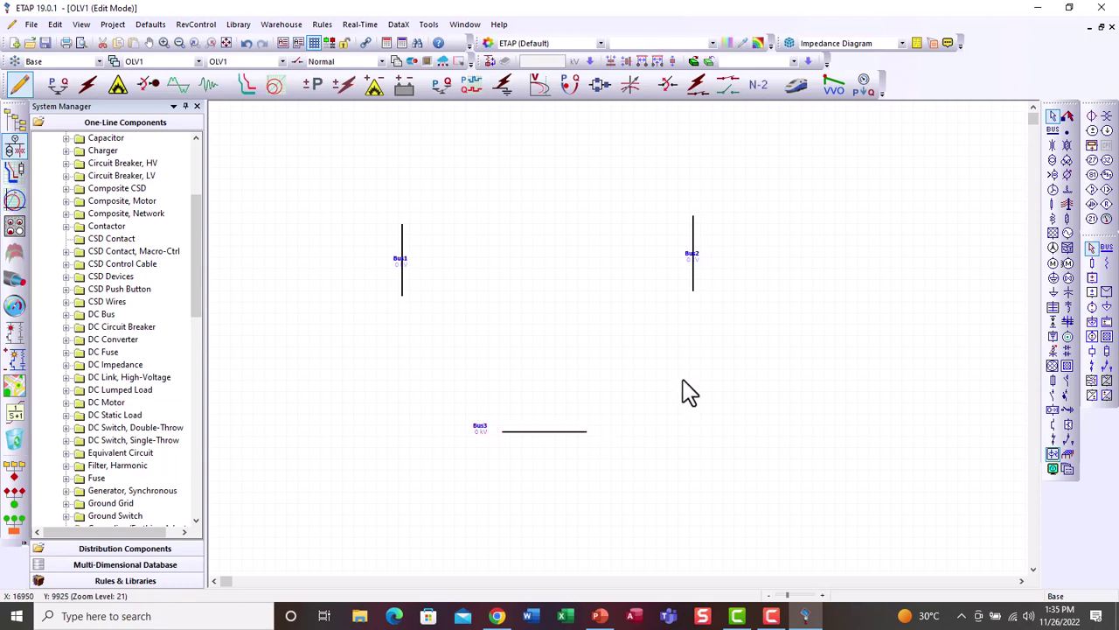
Move Bus2's 0 kV label up beside its name and nudge Bus3 slightly higher.
click(399, 264)
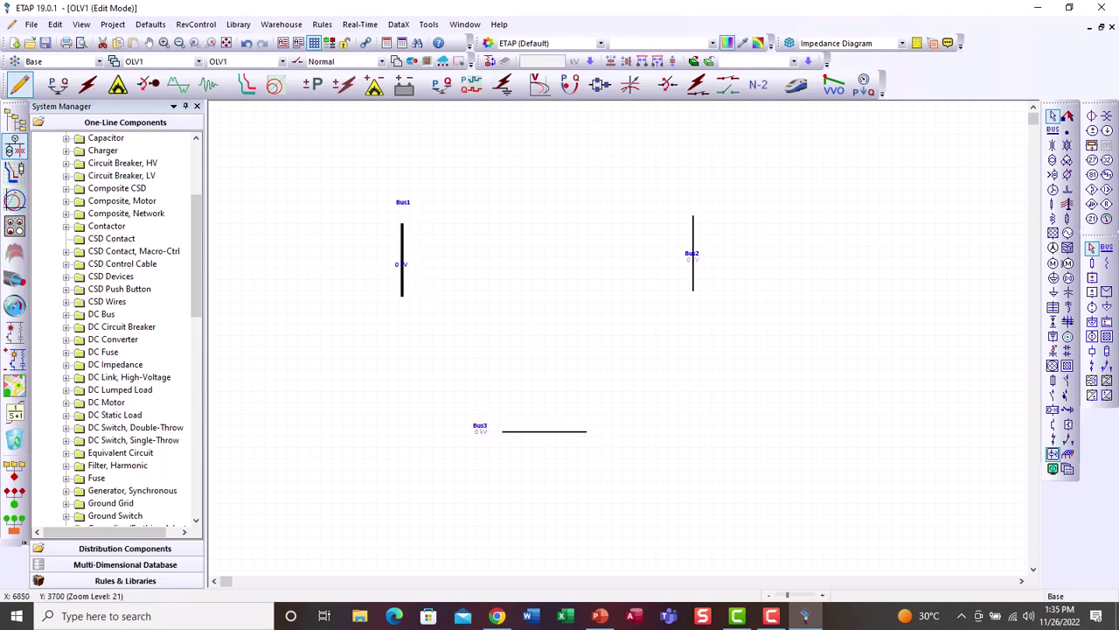
click(379, 309)
click(402, 272)
click(693, 266)
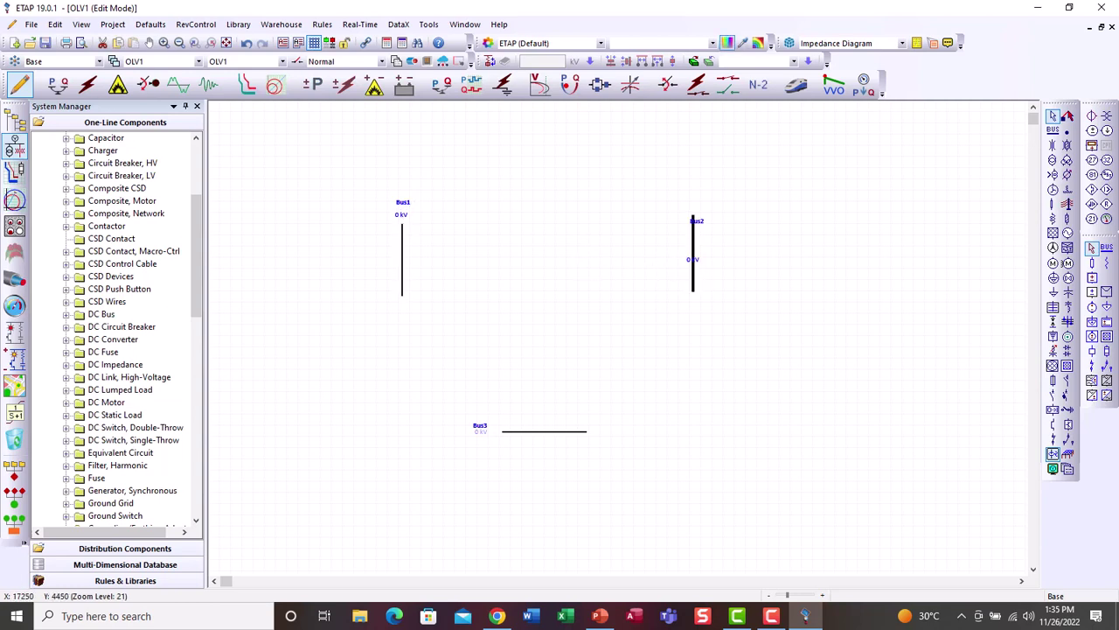
drag(692, 258, 692, 230)
click(661, 252)
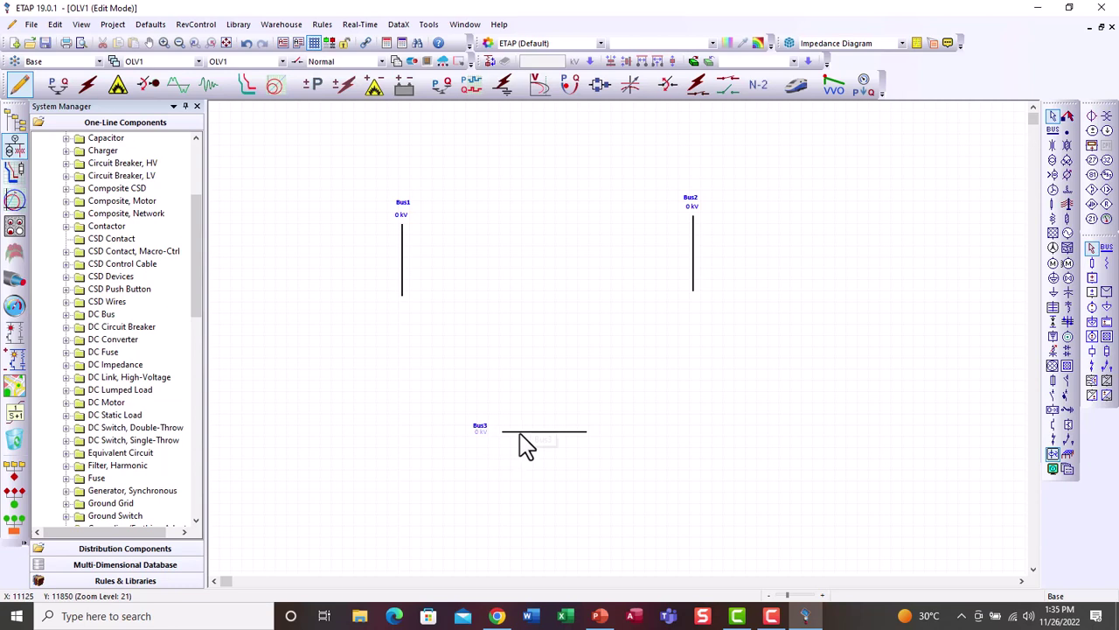
drag(525, 446, 525, 438)
click(404, 207)
click(442, 238)
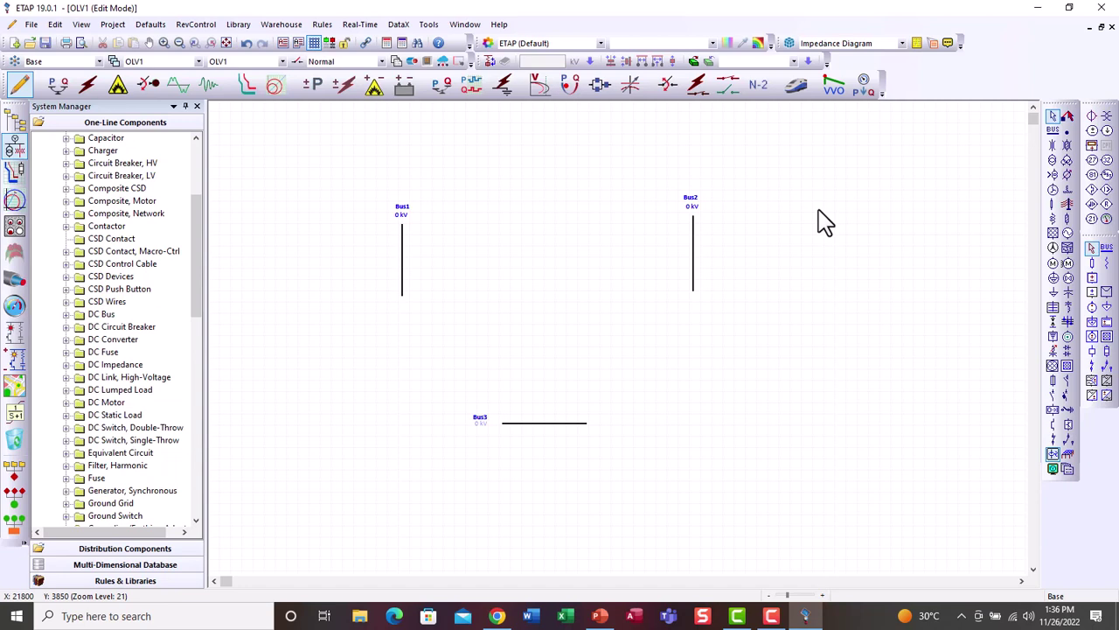
Place generators Gen1 left of Bus1 and Gen2 below Bus3, and lumped load Lump1 right of Bus2.
click(1070, 234)
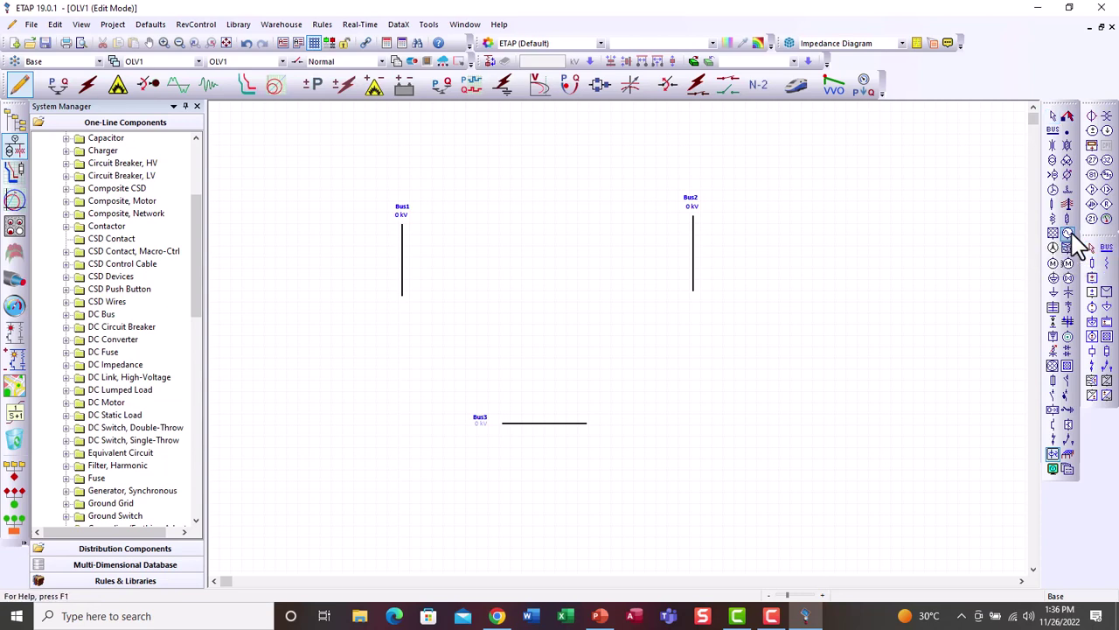
click(314, 234)
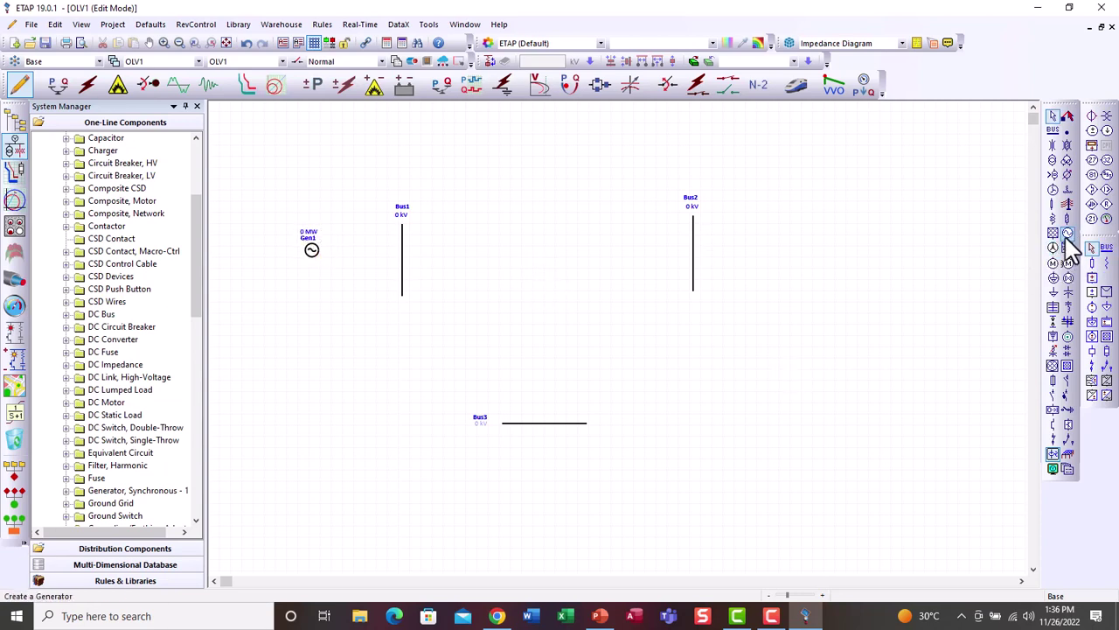
click(1071, 234)
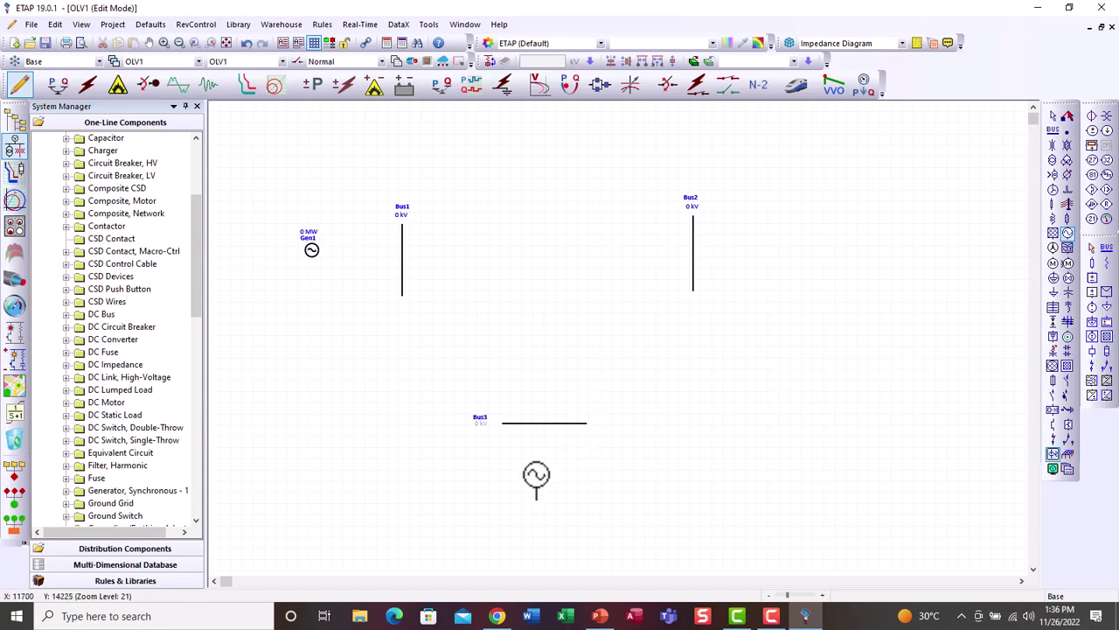
click(536, 489)
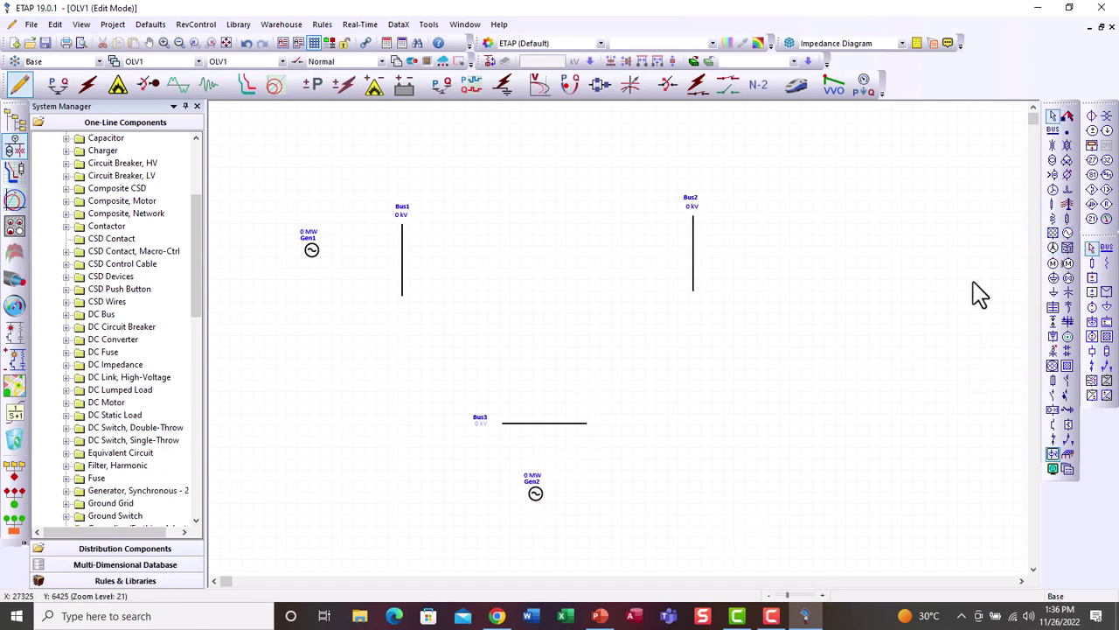
click(1053, 278)
click(783, 297)
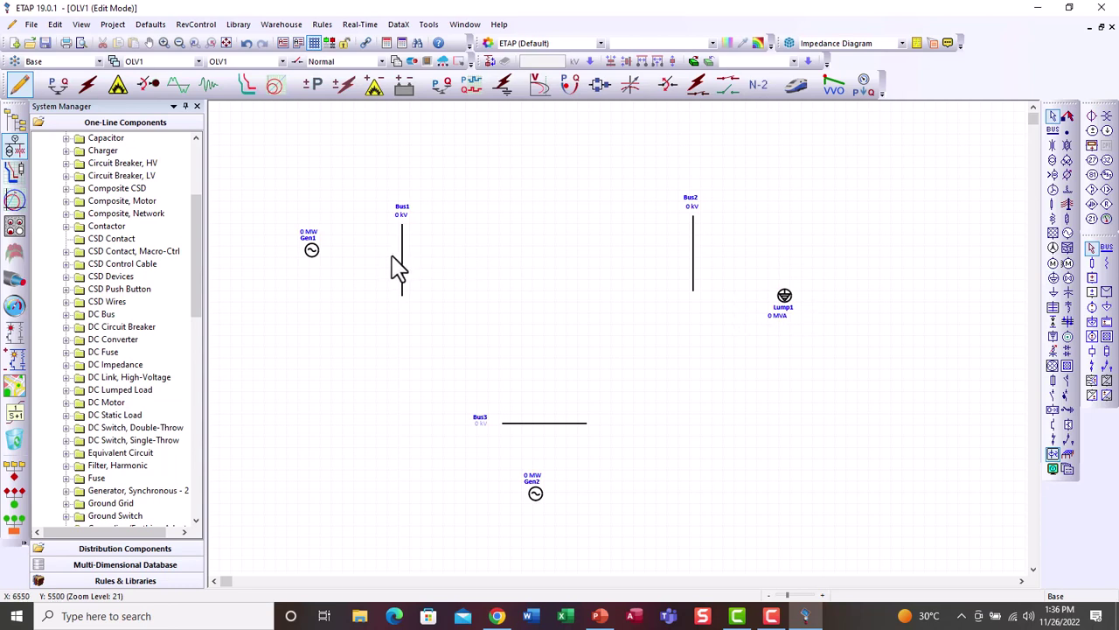
Connect Gen1 to Bus1 with a single straight connection line.
drag(316, 253, 323, 261)
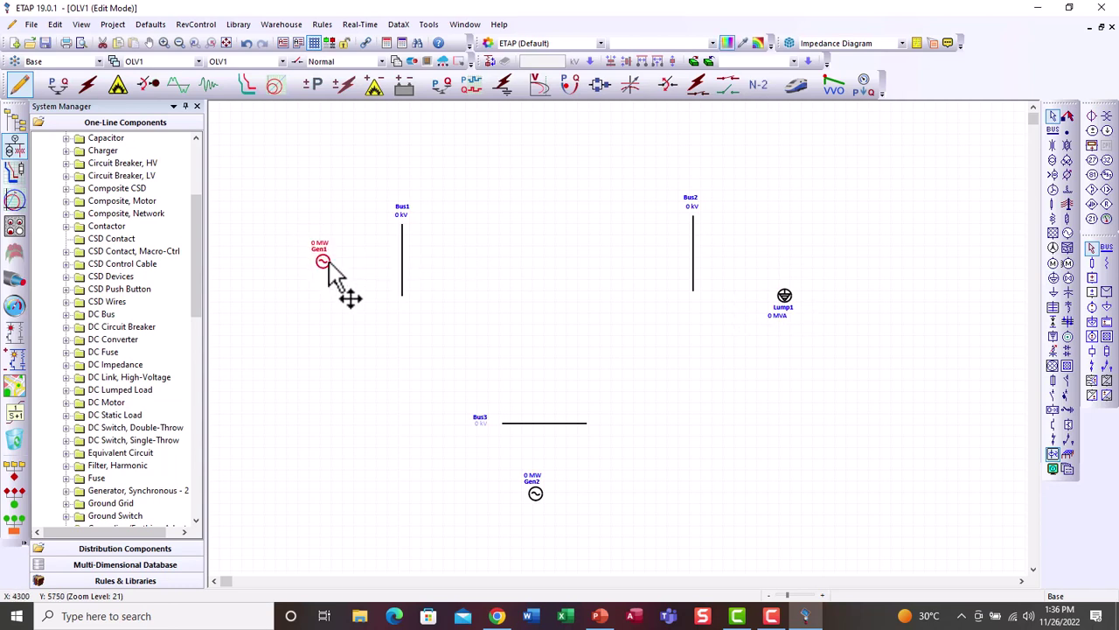
click(367, 298)
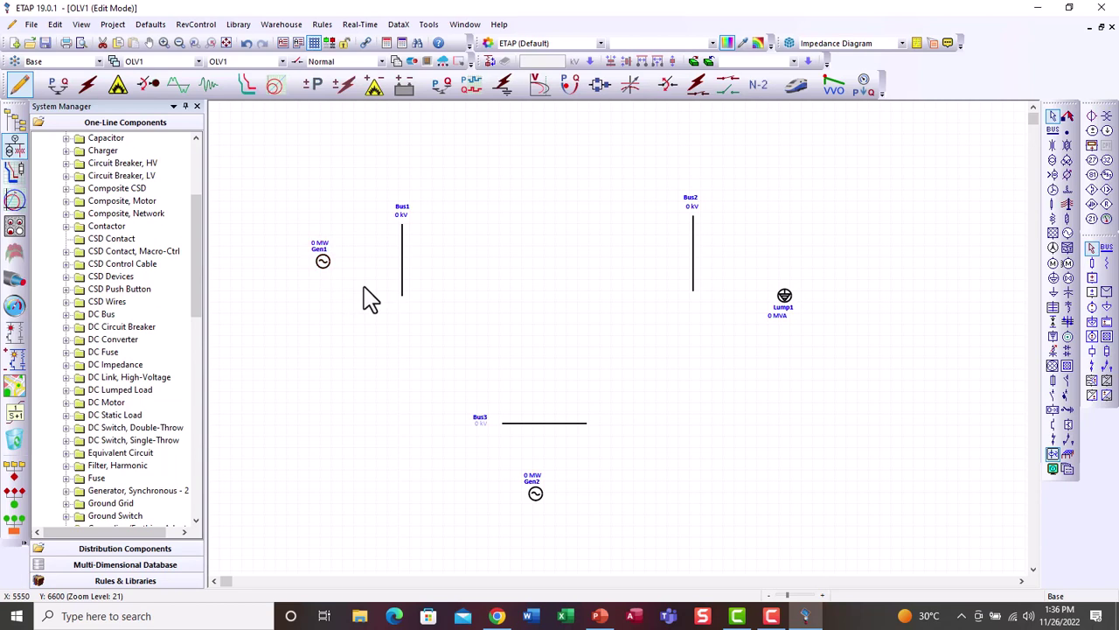
click(325, 264)
drag(322, 267, 403, 266)
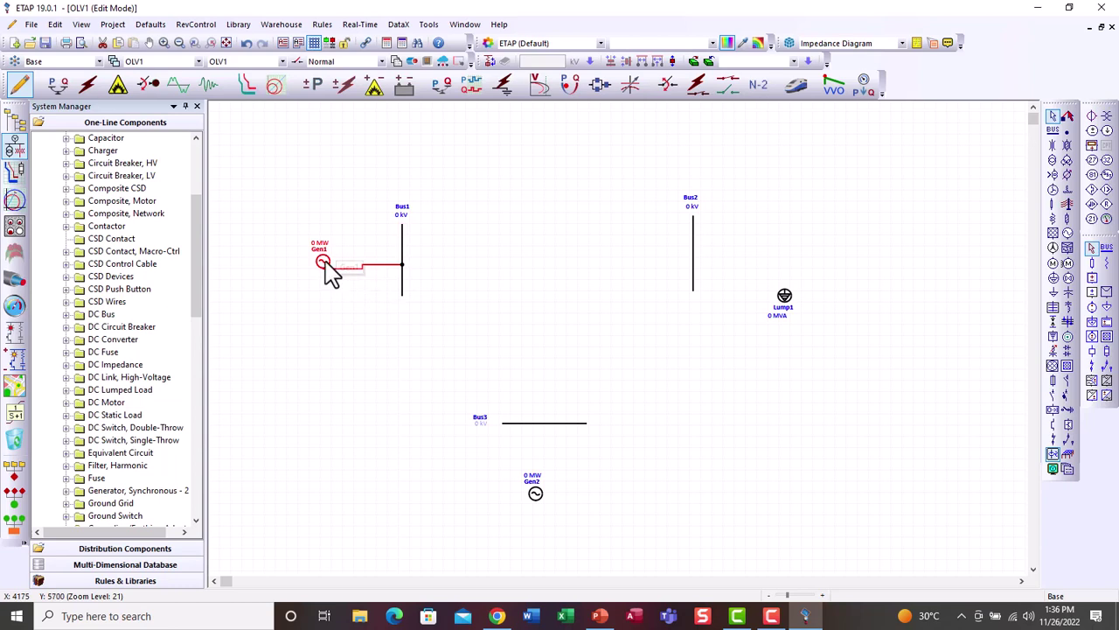
drag(326, 266, 336, 270)
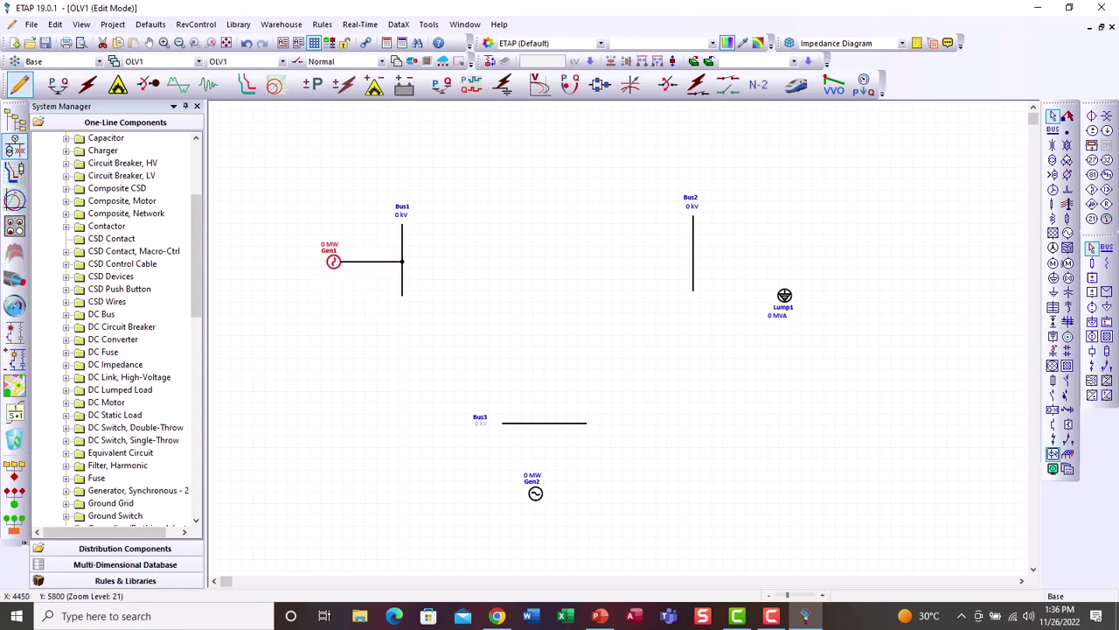
Connect Gen2 up to Bus3, positioned directly beneath its connection.
click(536, 493)
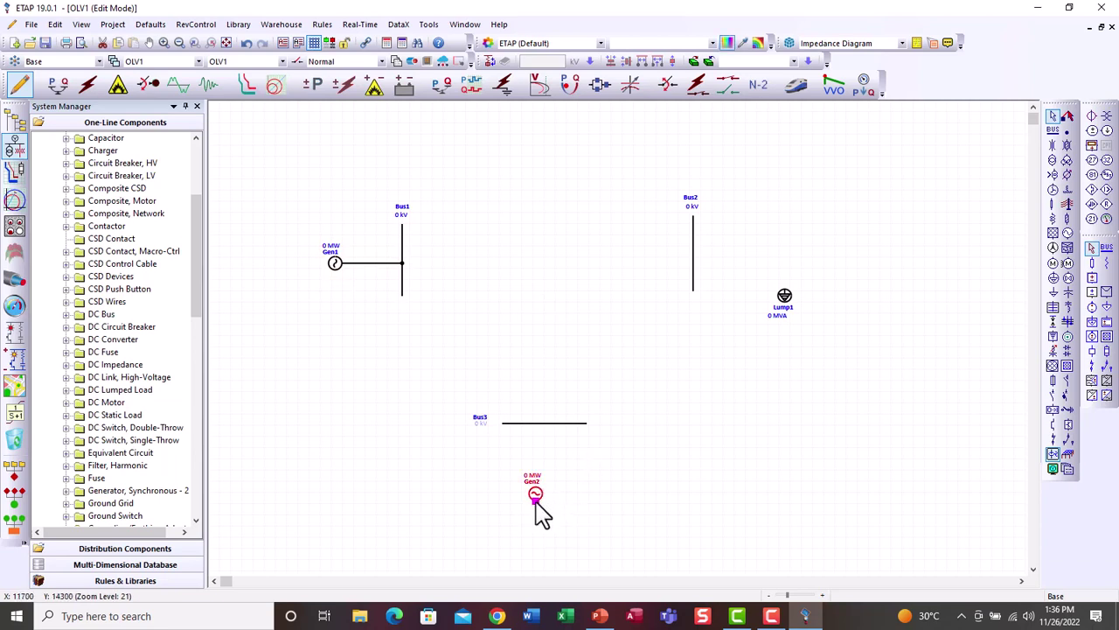
drag(535, 501, 538, 428)
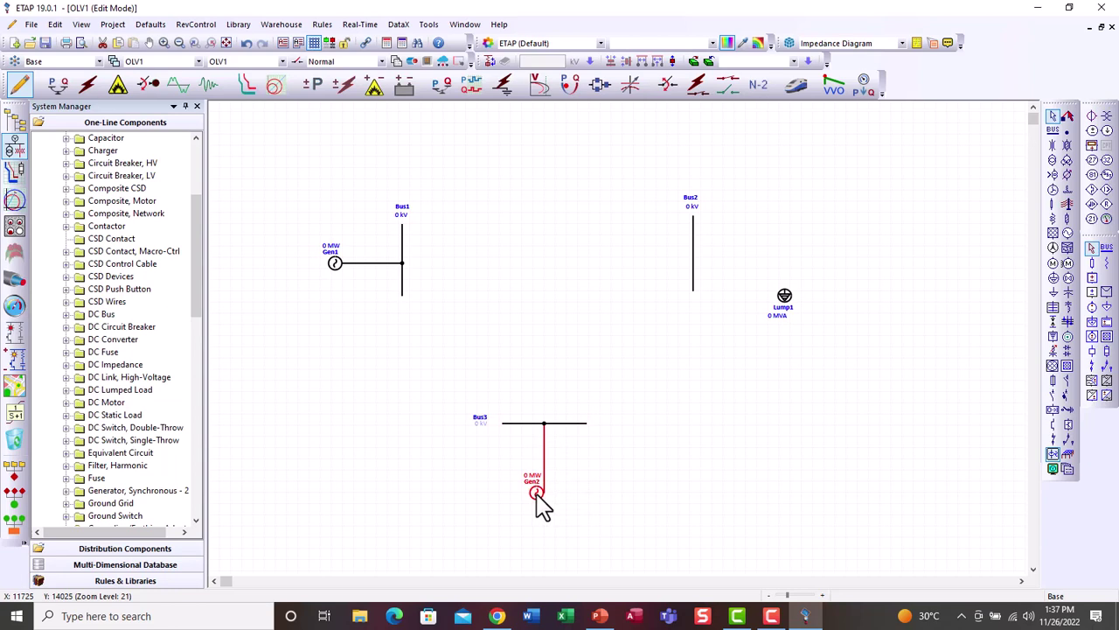
drag(537, 500, 544, 503)
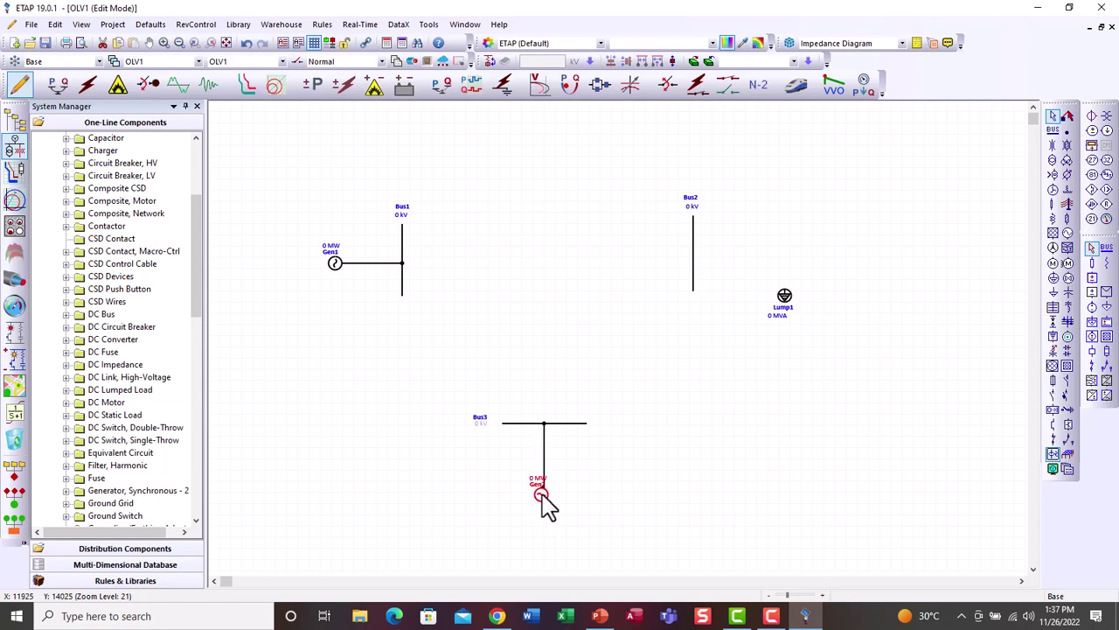
drag(542, 494, 546, 495)
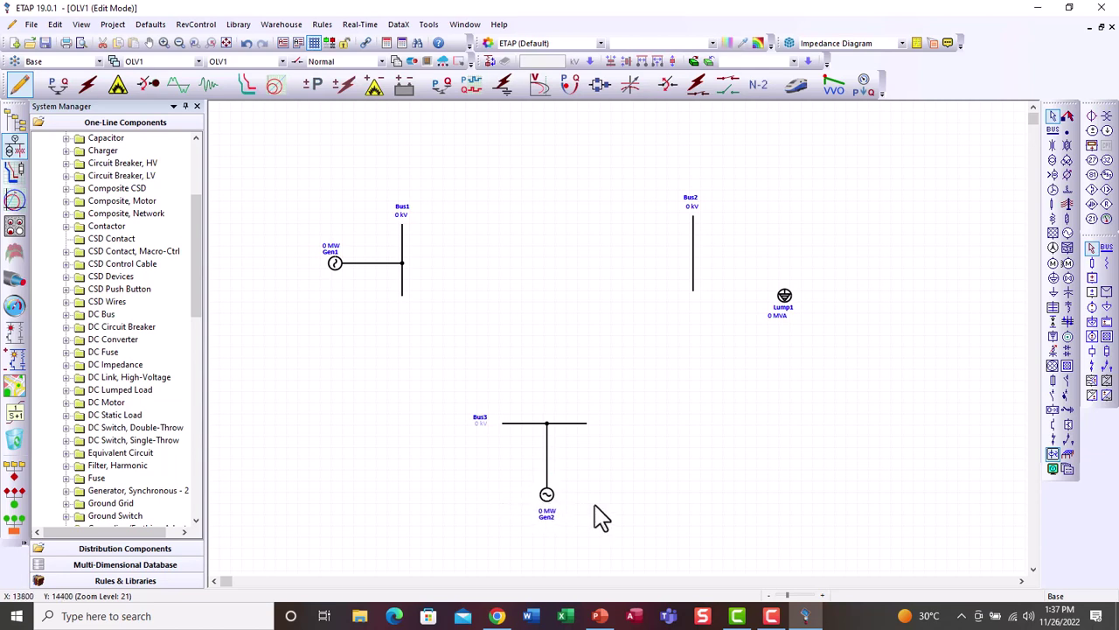
Connect lumped load Lump1 to Bus2.
click(787, 294)
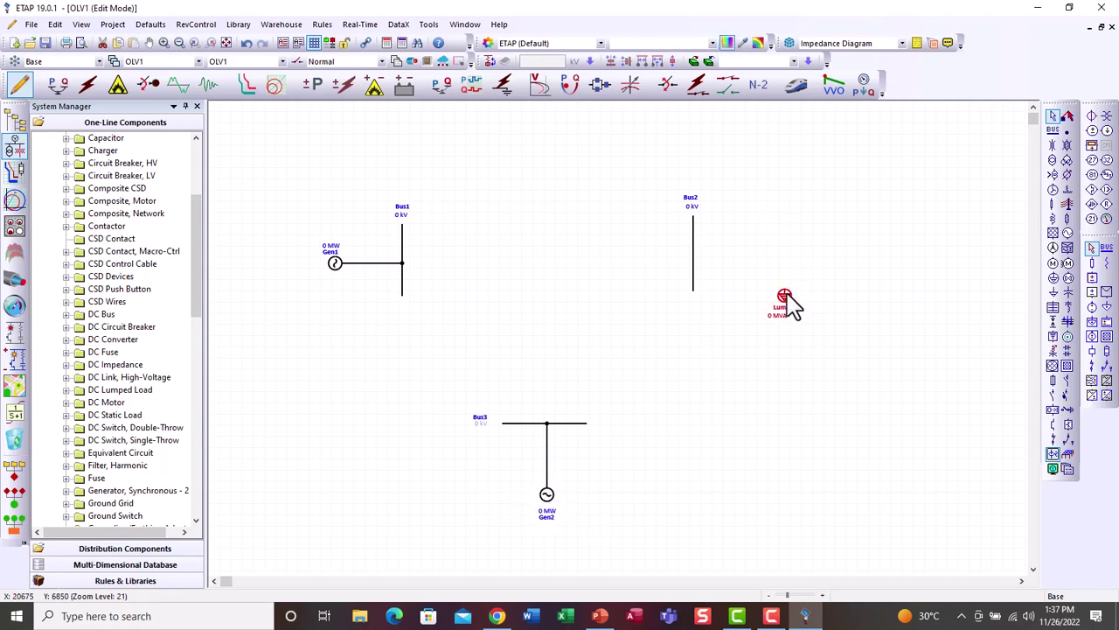
drag(786, 288, 695, 252)
click(870, 270)
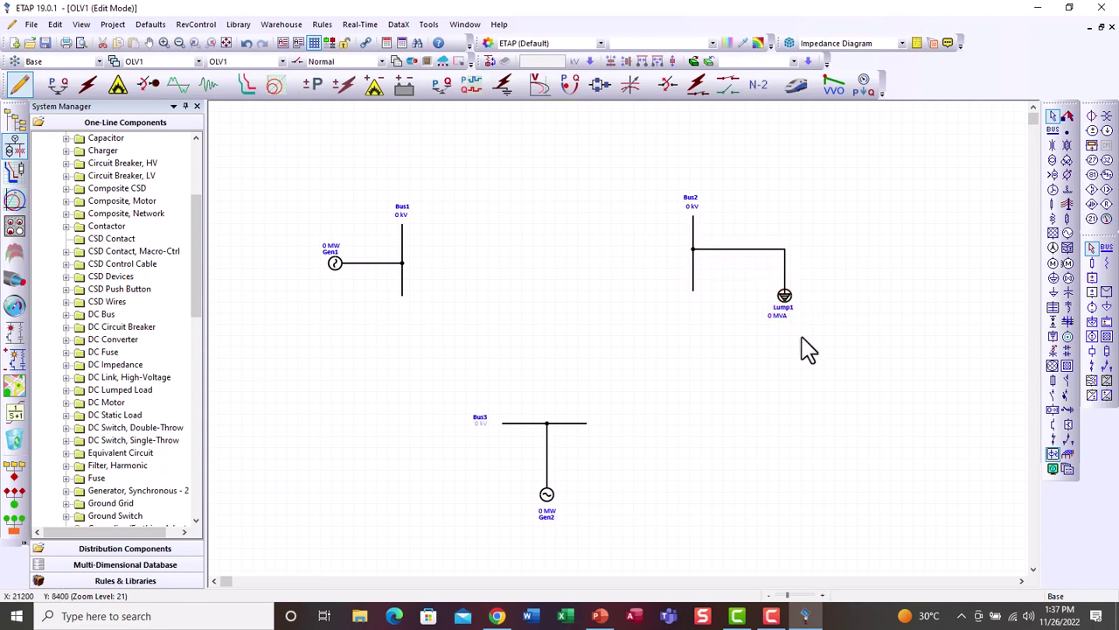
Place impedance Z1 and link it between Bus1 and Bus3.
click(1068, 218)
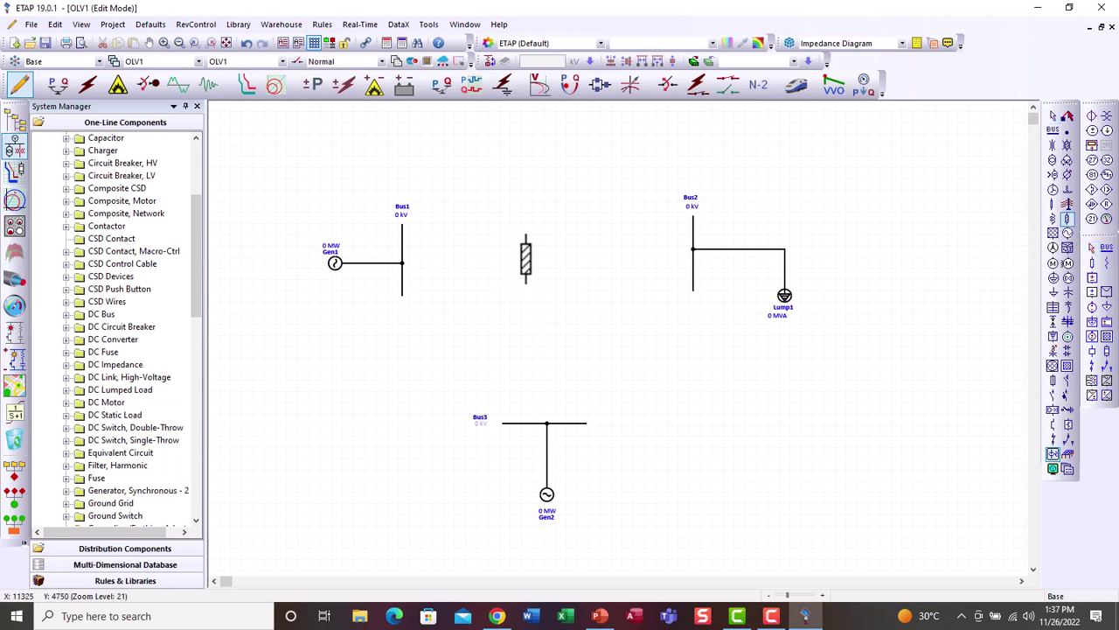
click(472, 267)
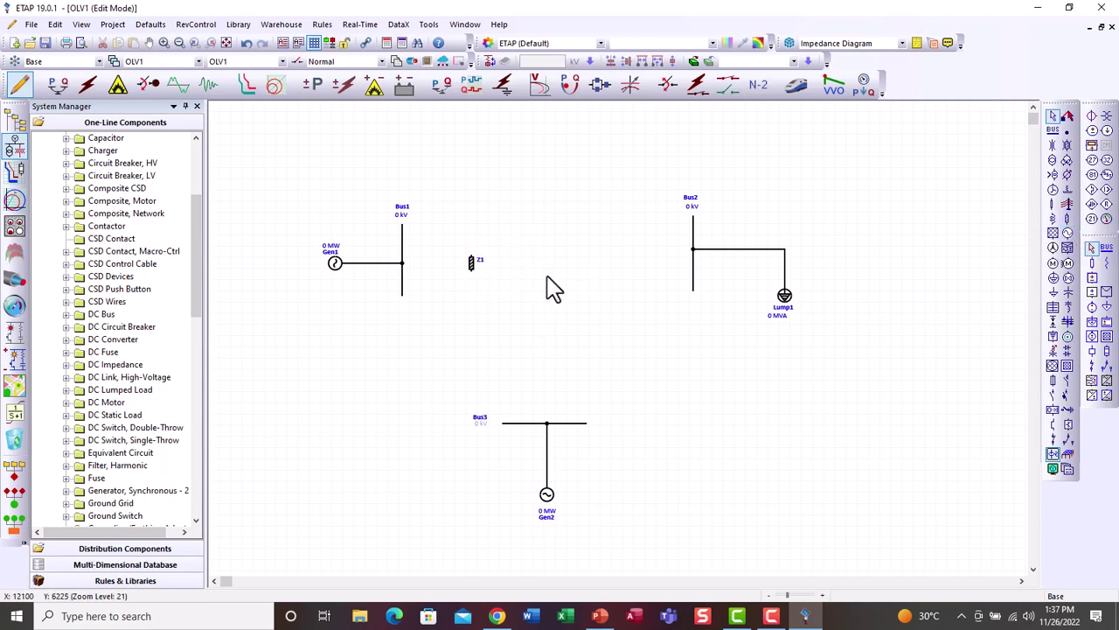
click(473, 267)
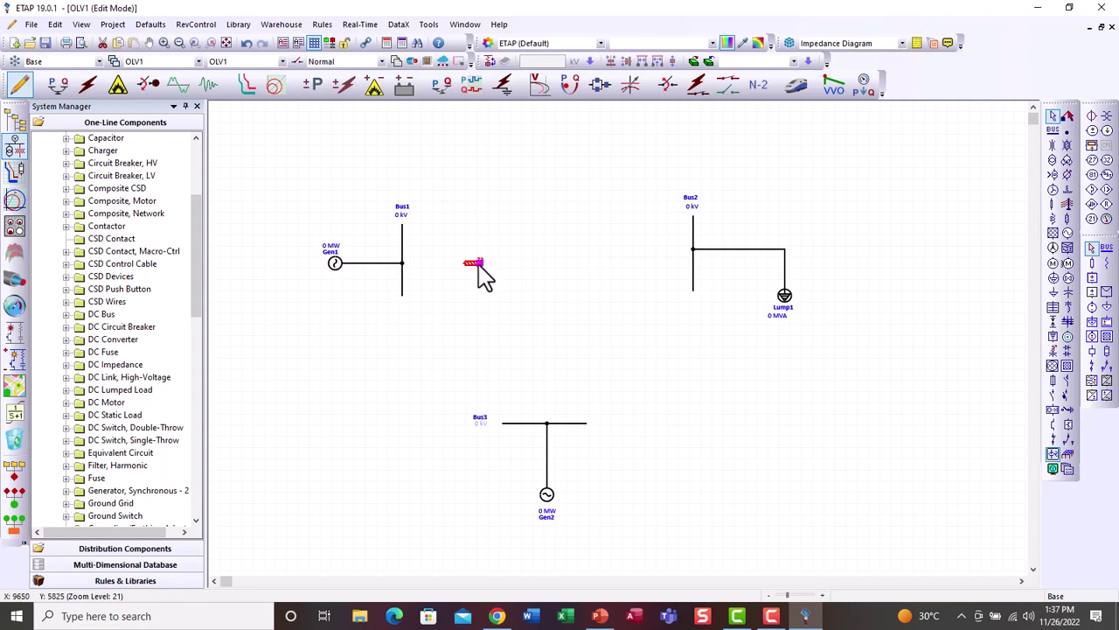
drag(478, 265, 404, 265)
click(618, 289)
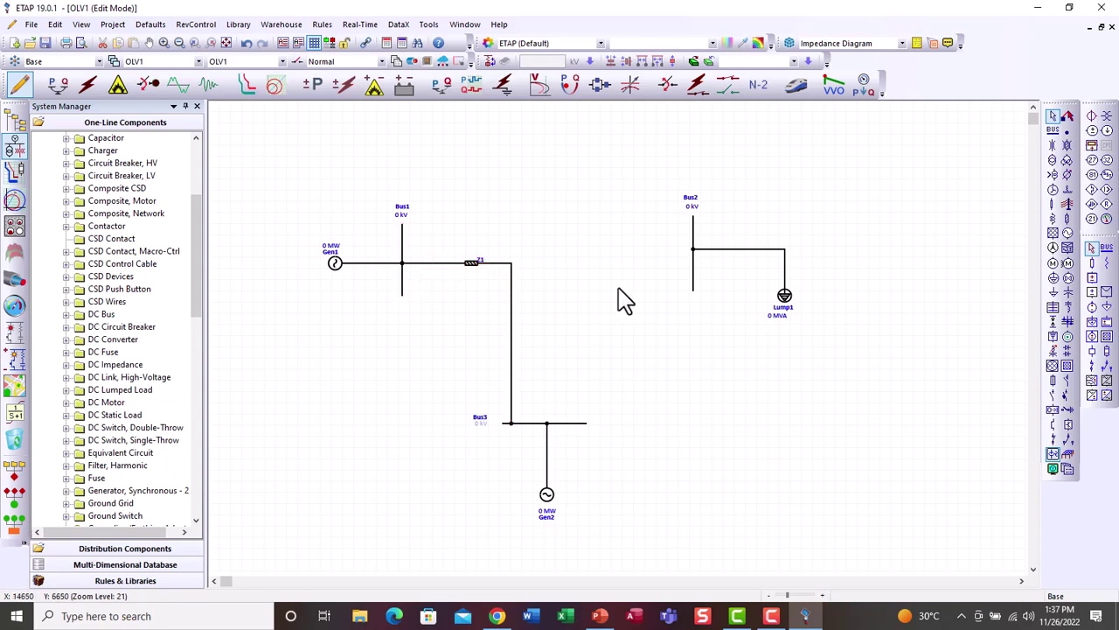
Connect impedance Z2 between Bus2 and Bus3.
click(1067, 218)
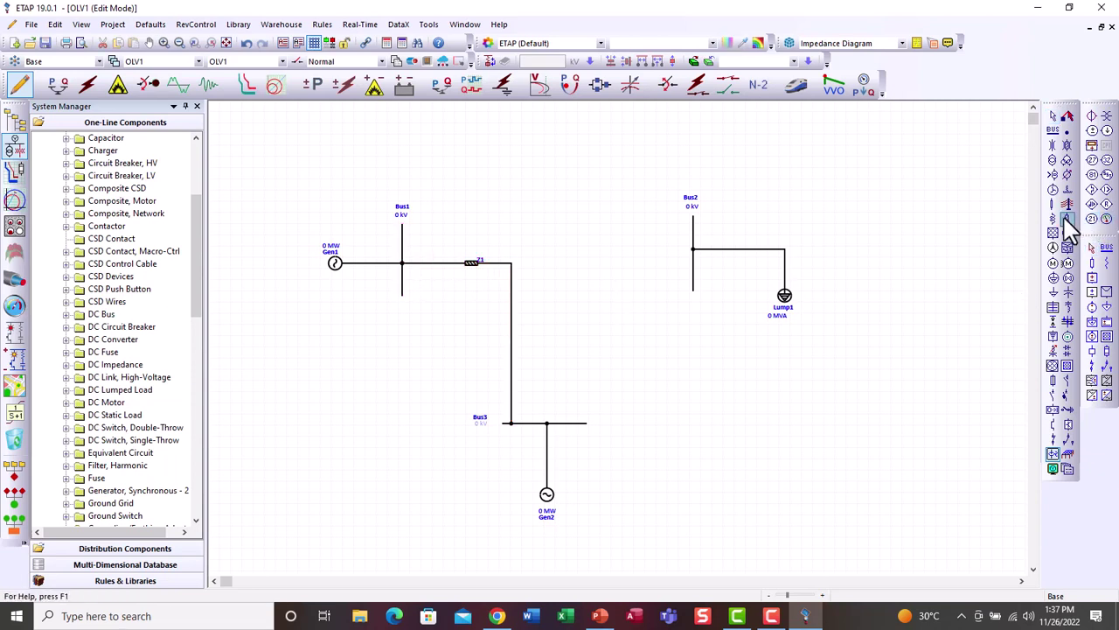
key(Escape)
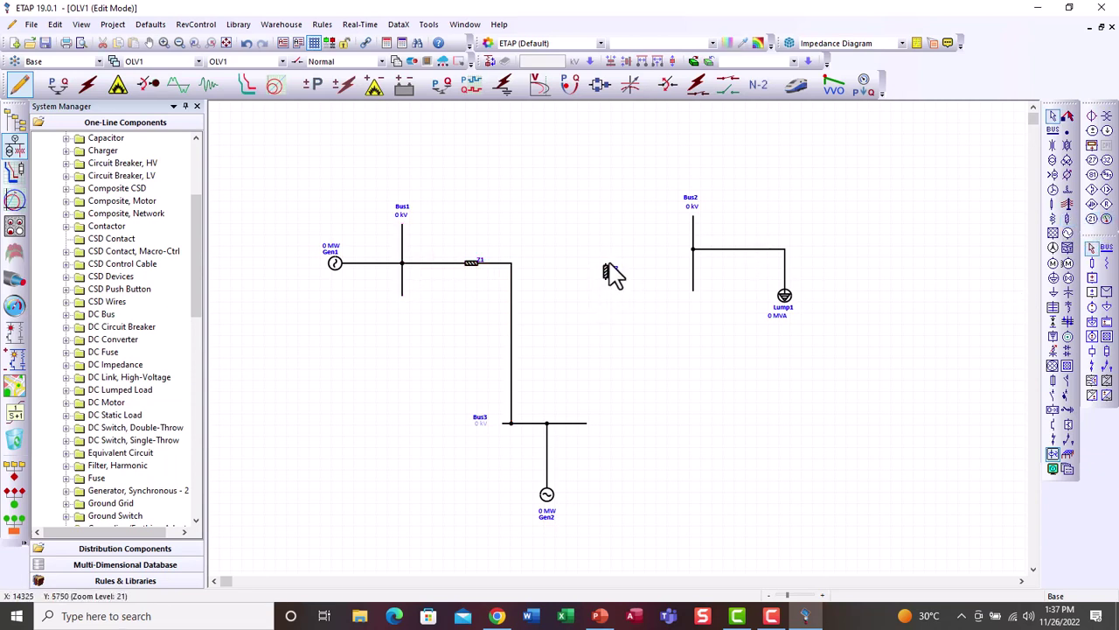
click(606, 275)
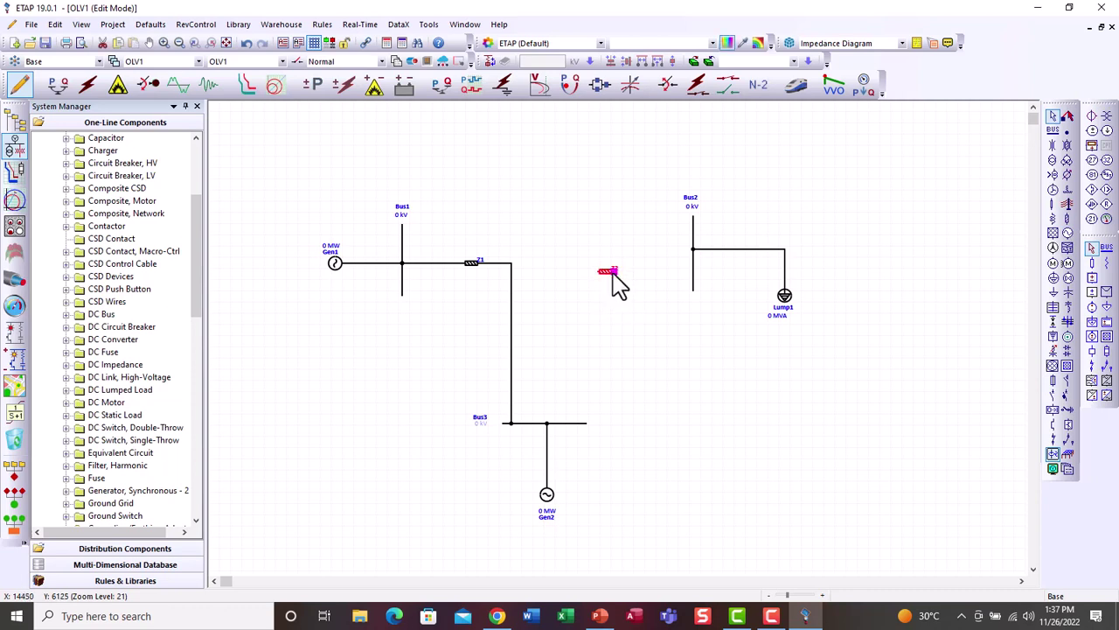
drag(615, 273, 693, 273)
drag(599, 274, 570, 426)
click(699, 429)
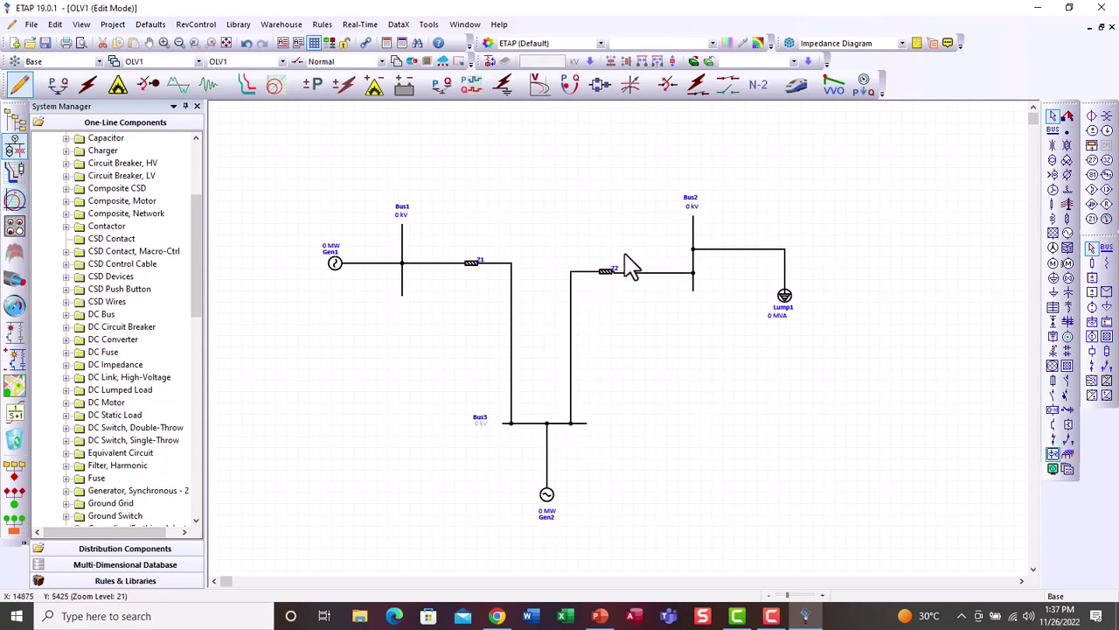
drag(612, 282, 651, 267)
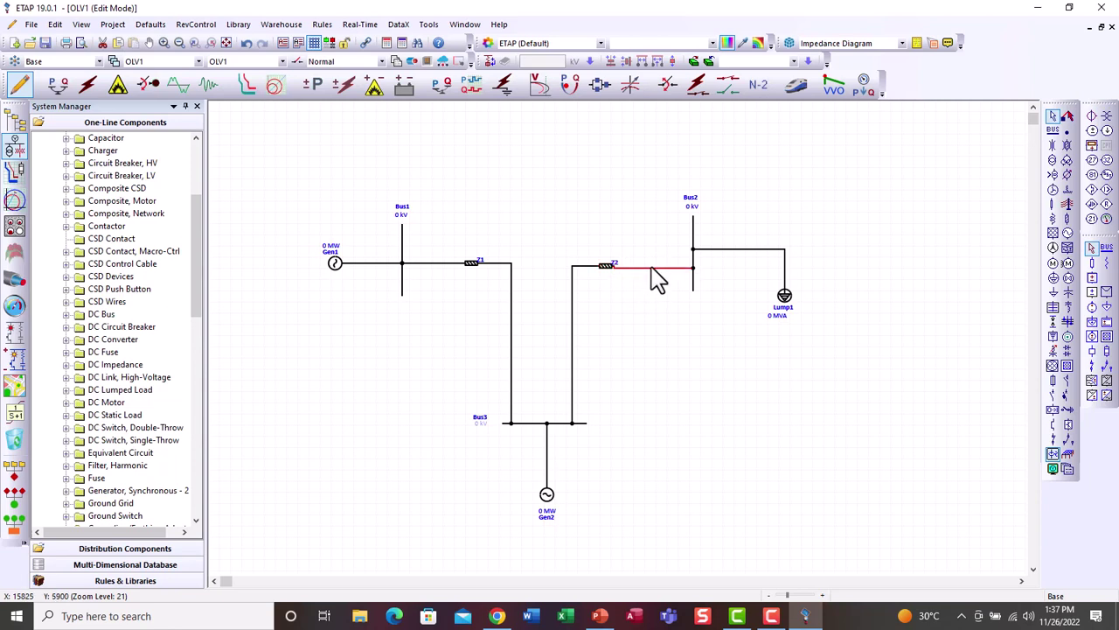
click(656, 385)
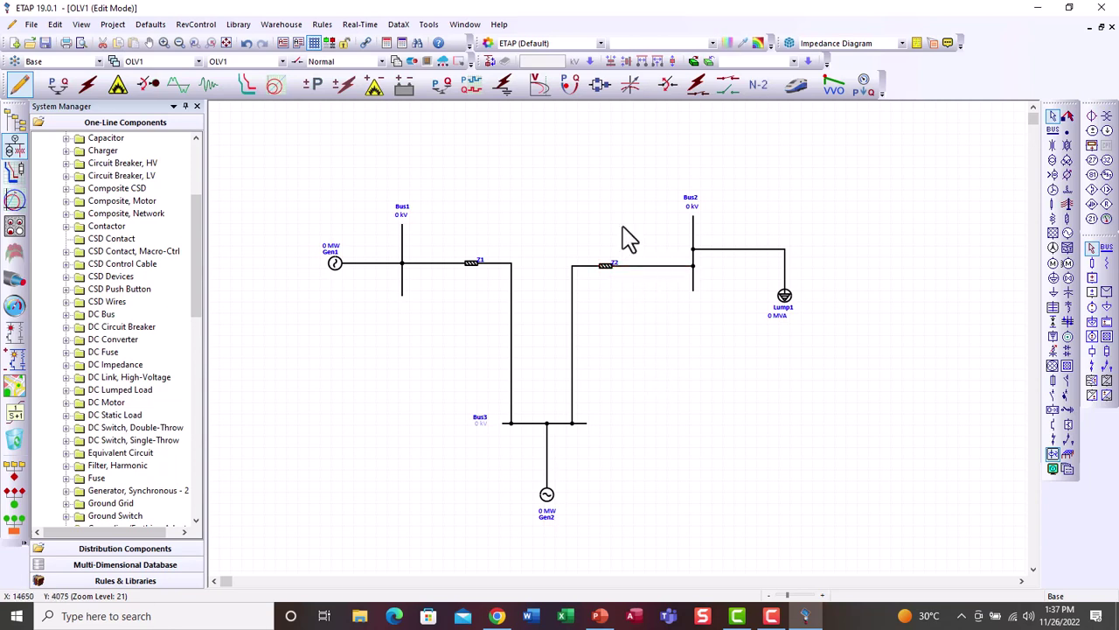
Place a third impedance and connect it from Bus1 across to Bus2.
click(1067, 218)
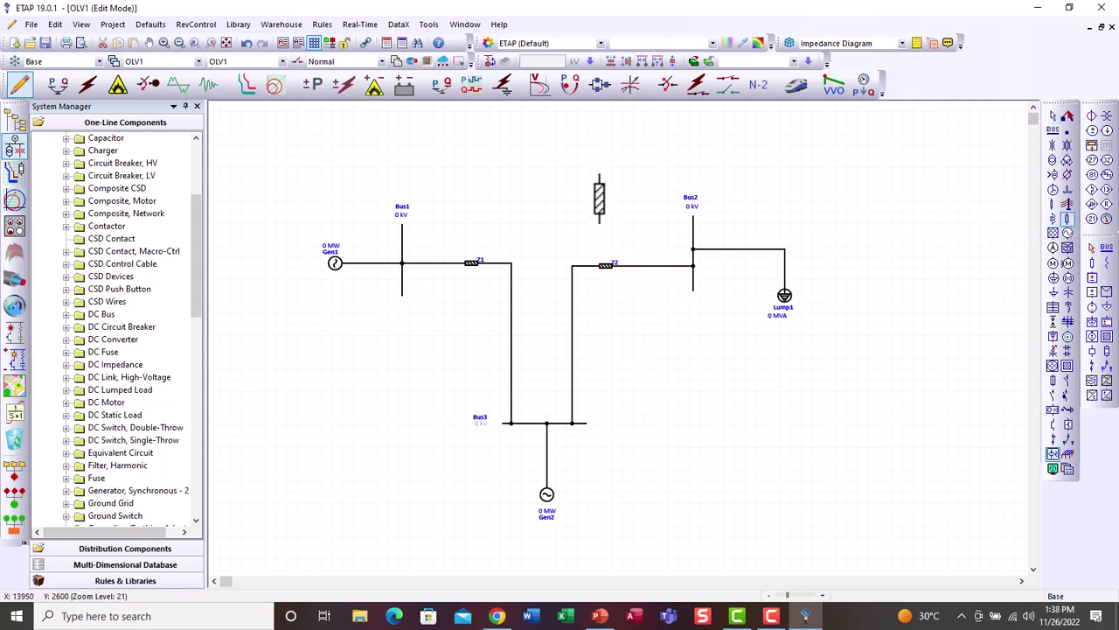
click(523, 210)
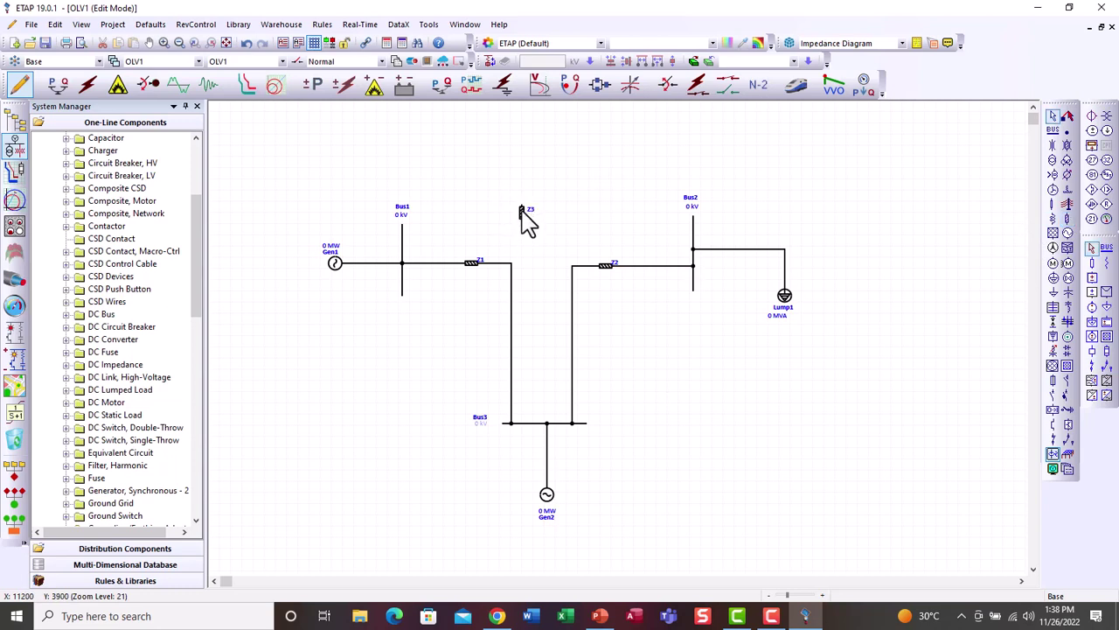
click(522, 212)
drag(521, 216, 407, 236)
click(536, 229)
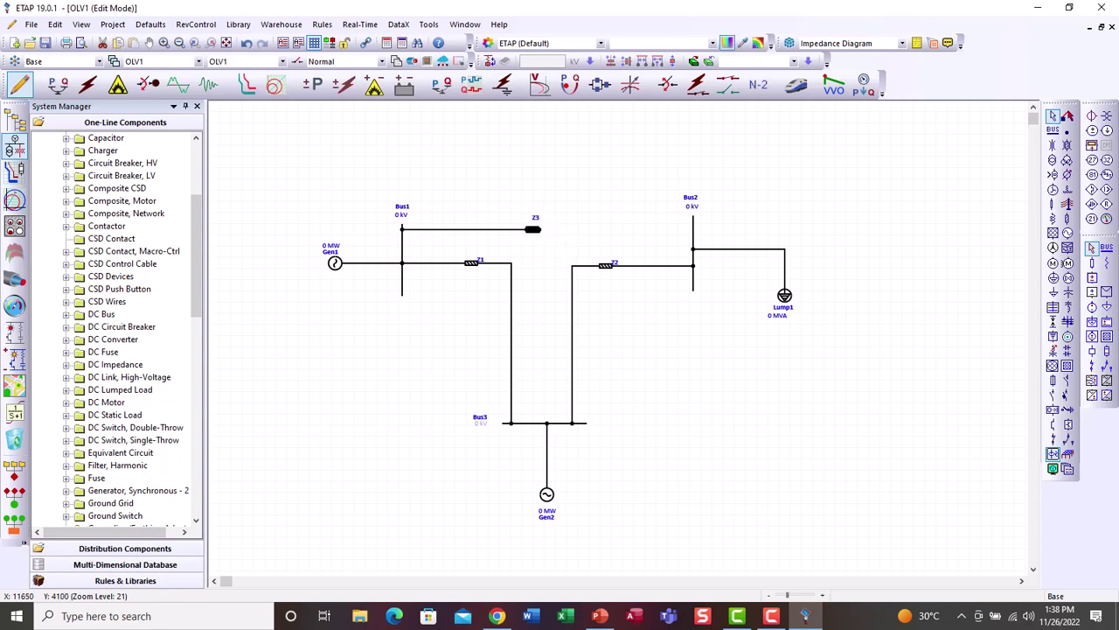
click(535, 230)
drag(532, 230, 700, 244)
click(880, 230)
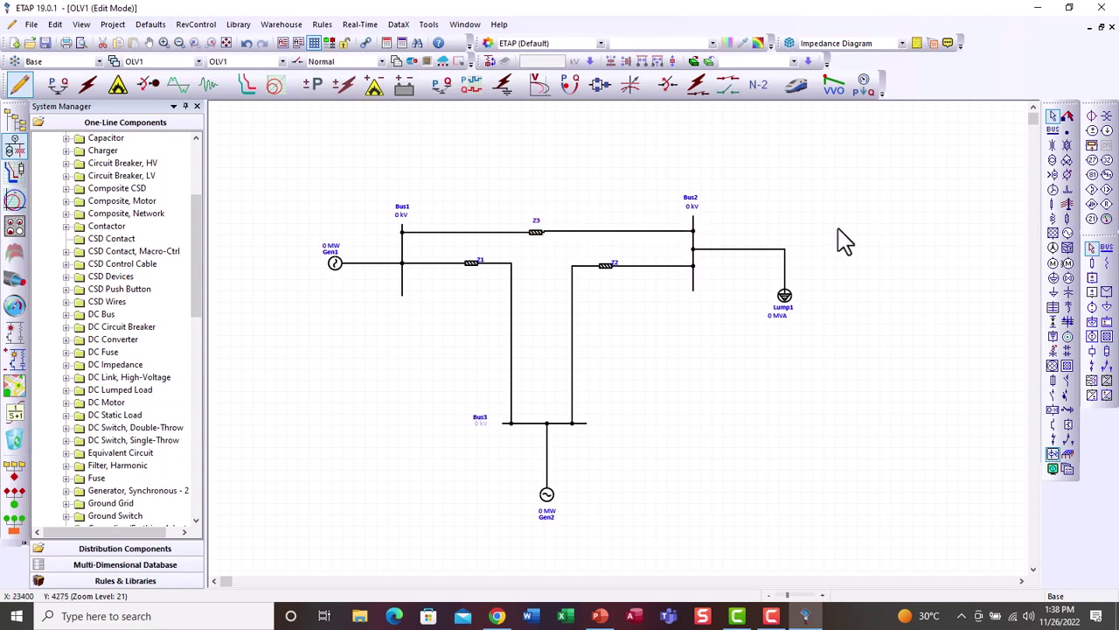
click(565, 231)
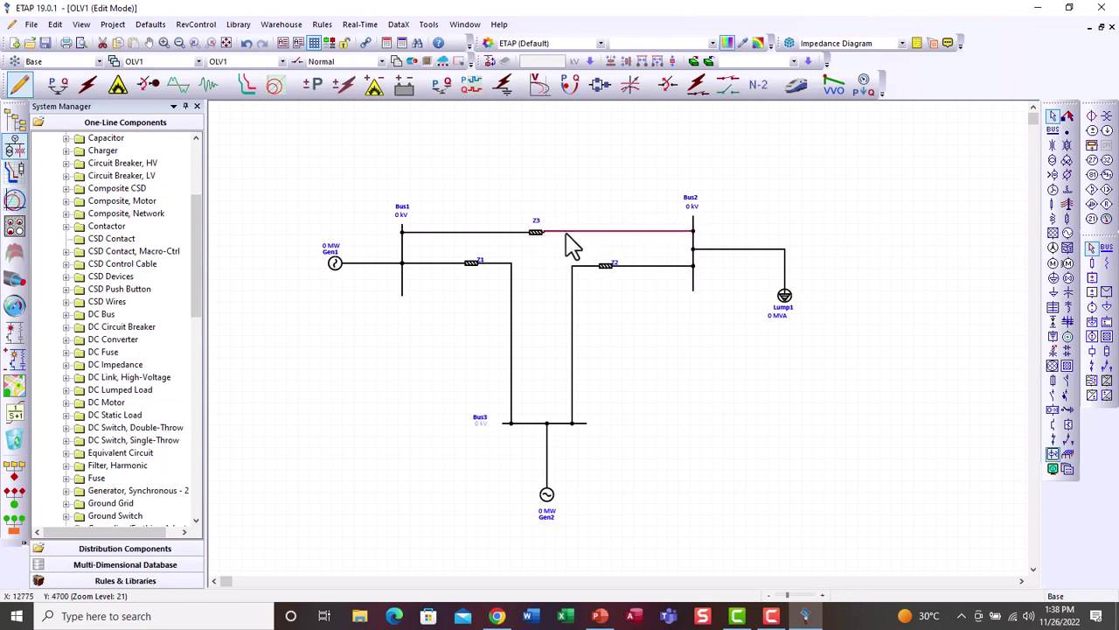
click(781, 237)
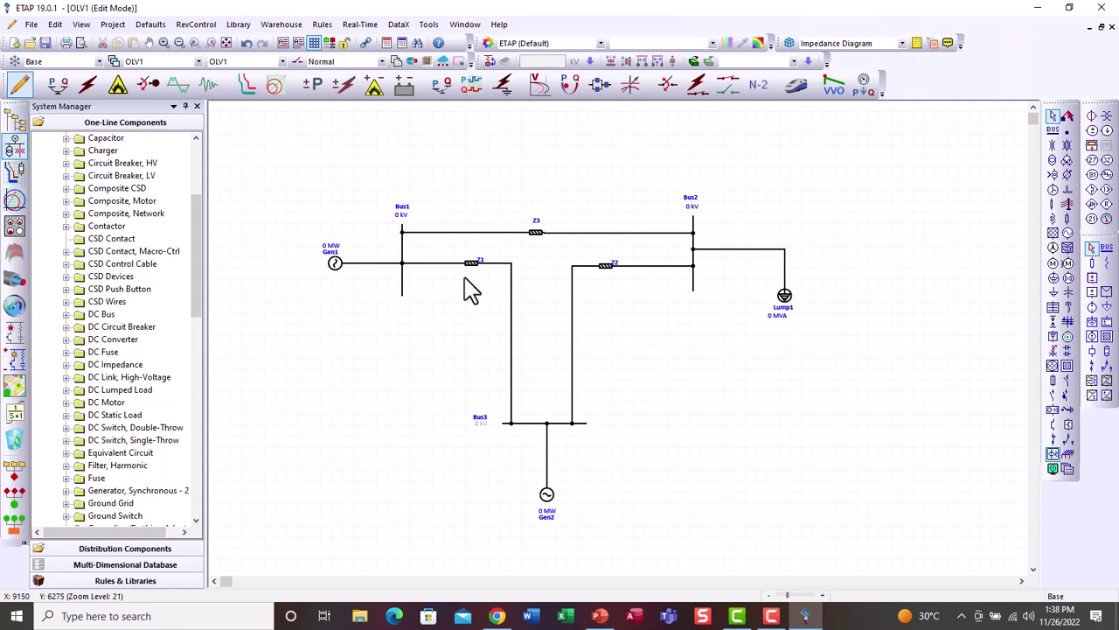
click(403, 247)
click(449, 218)
click(694, 229)
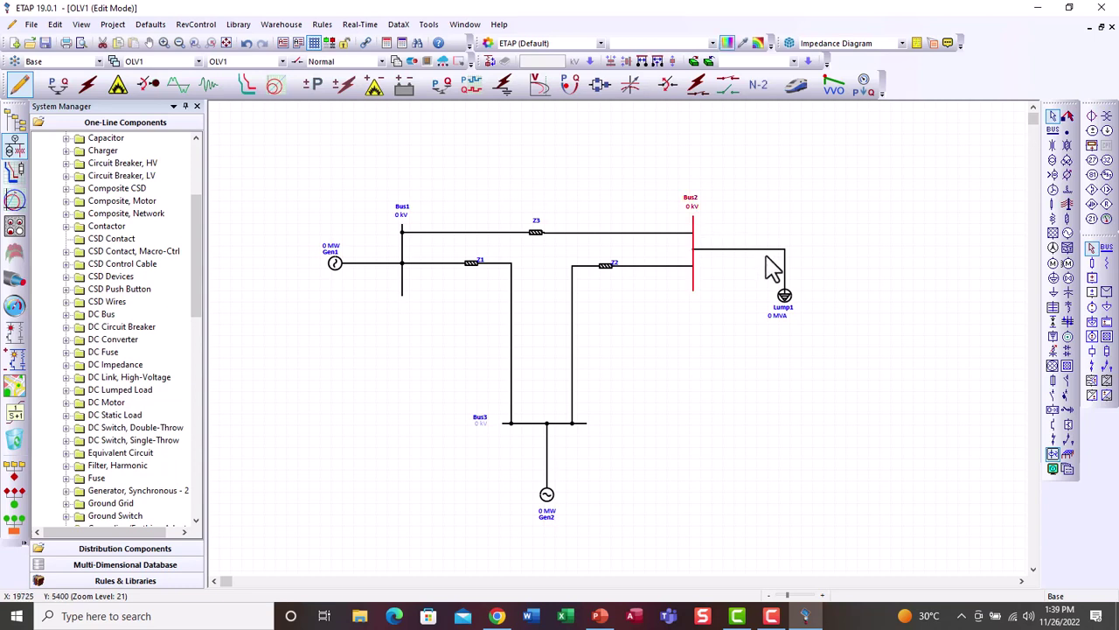
click(815, 299)
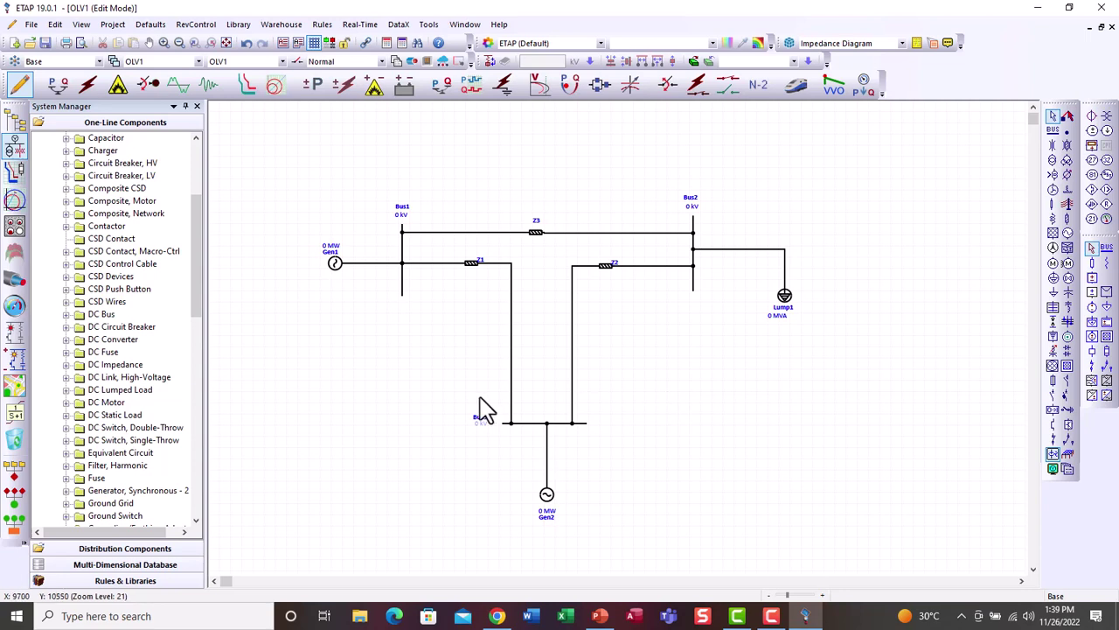
Change Gen1's ID to Generator_1 and set its operation mode to Swing.
click(333, 265)
double_click(334, 265)
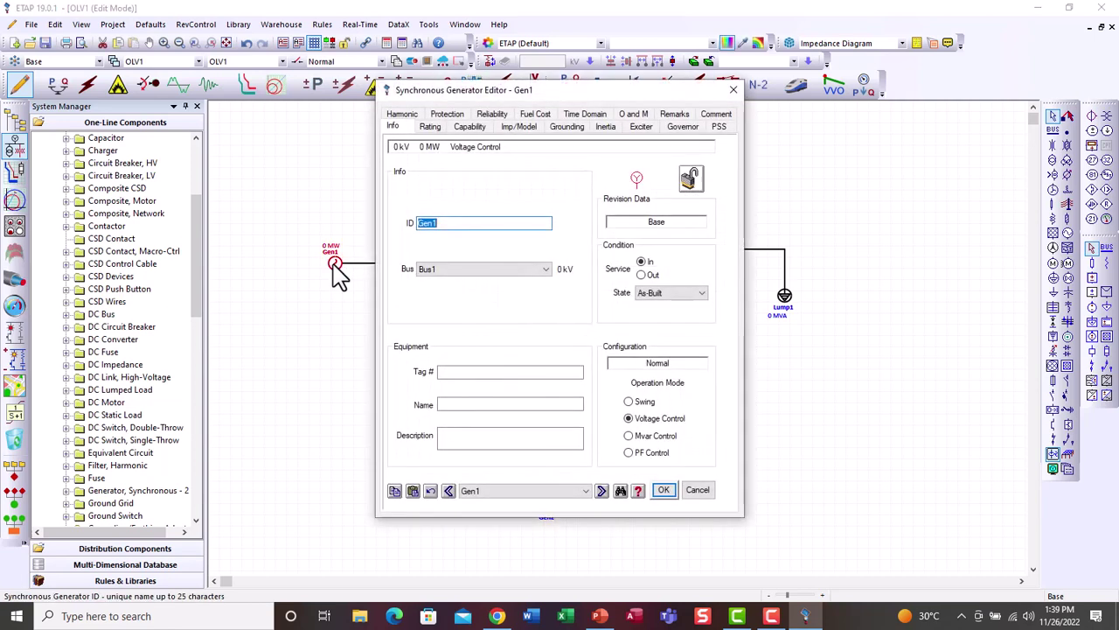
click(481, 223)
key(BackSpace)
text(era)
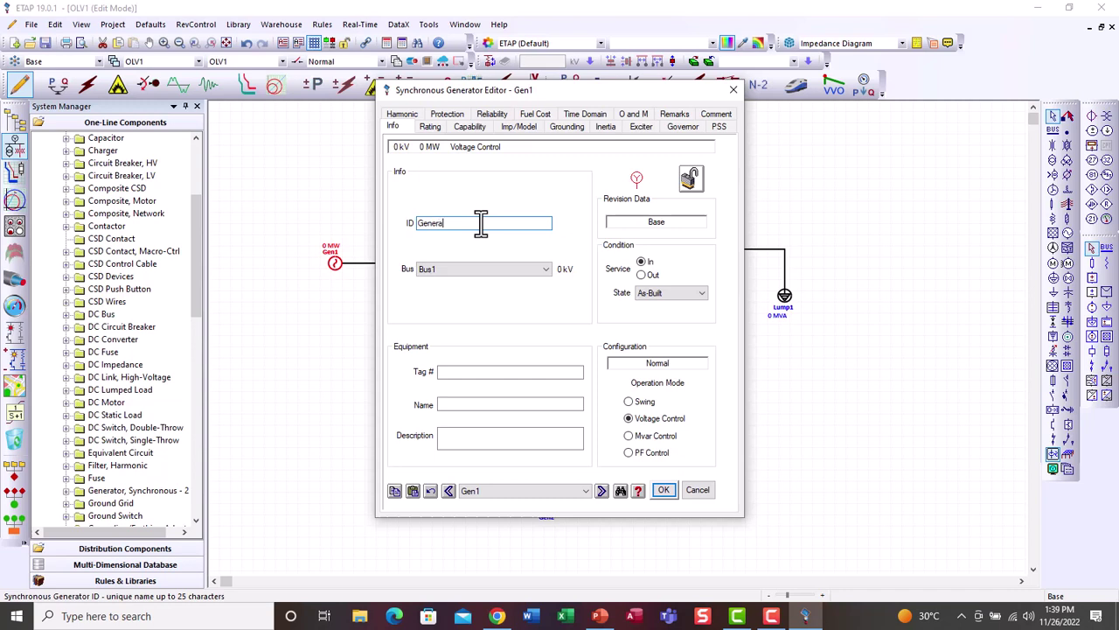
text(tor_1)
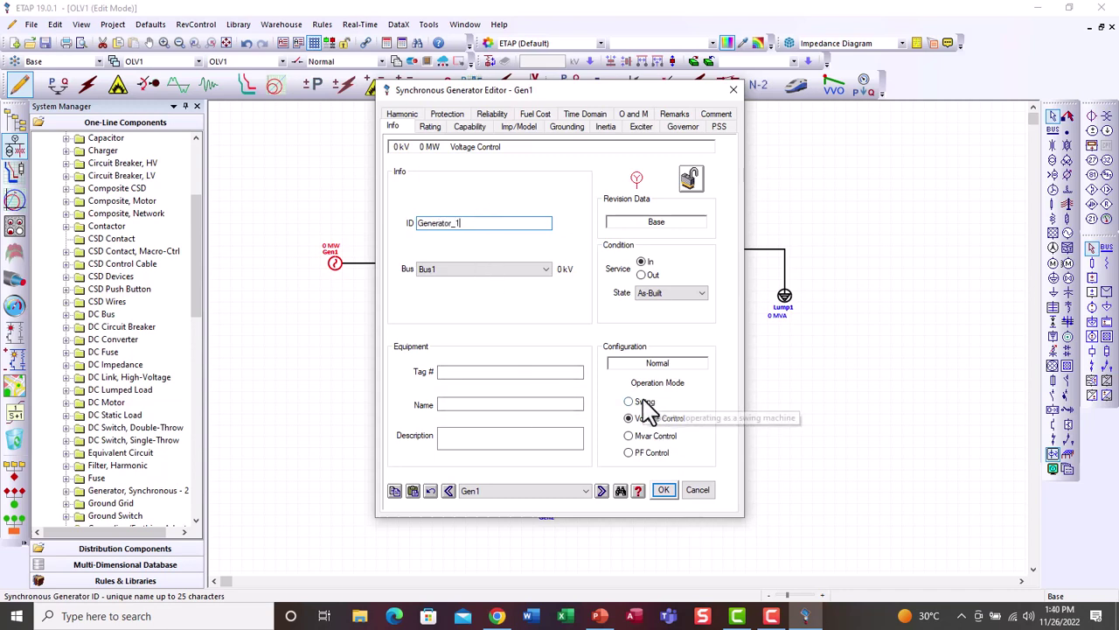
click(644, 402)
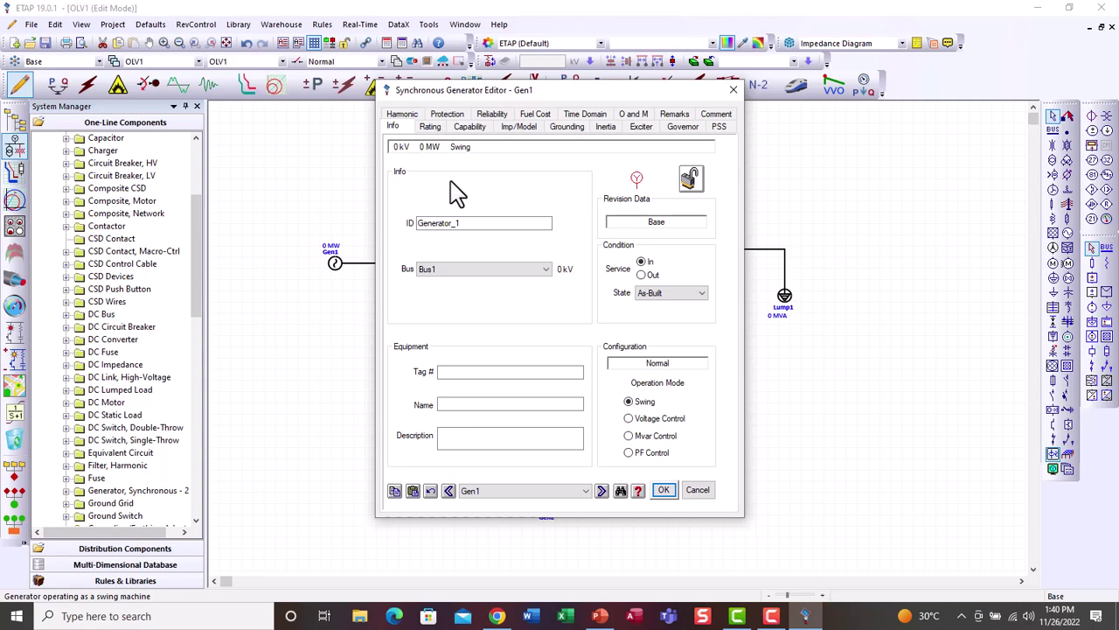
Rate Generator_1 at 10 MW and 1.05 kV with 105% operating voltage, and apply.
click(428, 129)
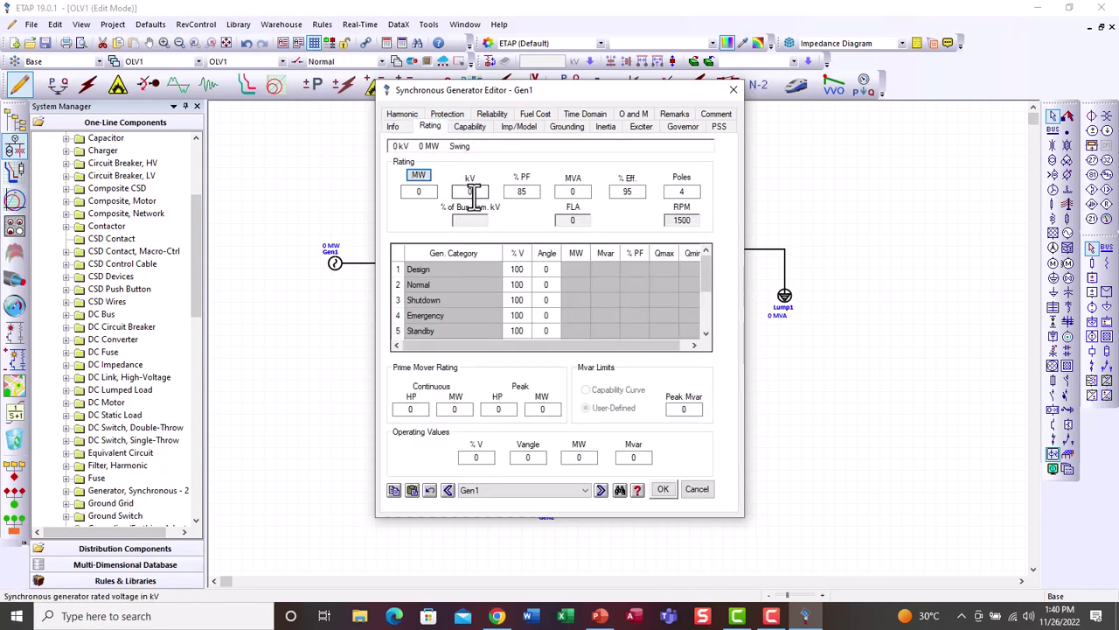
text(1)
click(428, 193)
text(10)
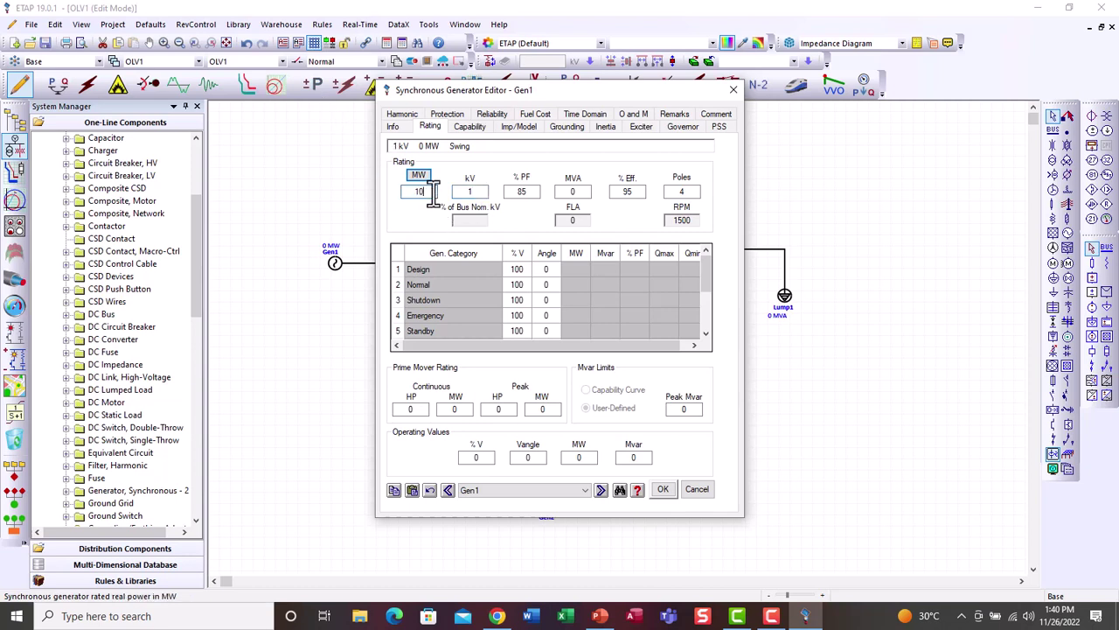
key(Tab)
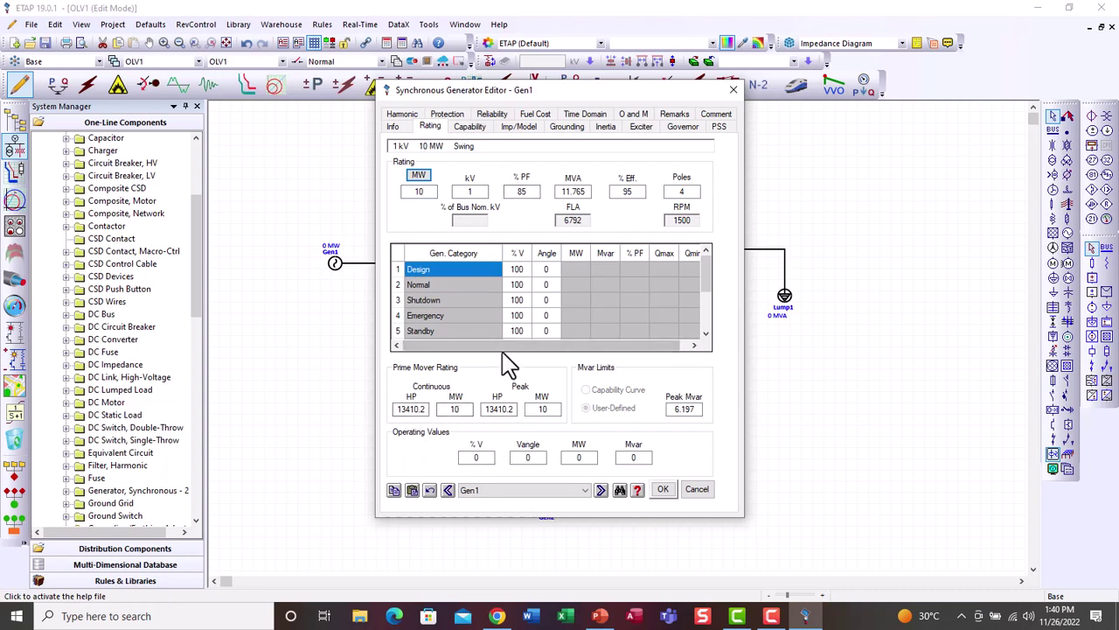
click(486, 192)
text(.05)
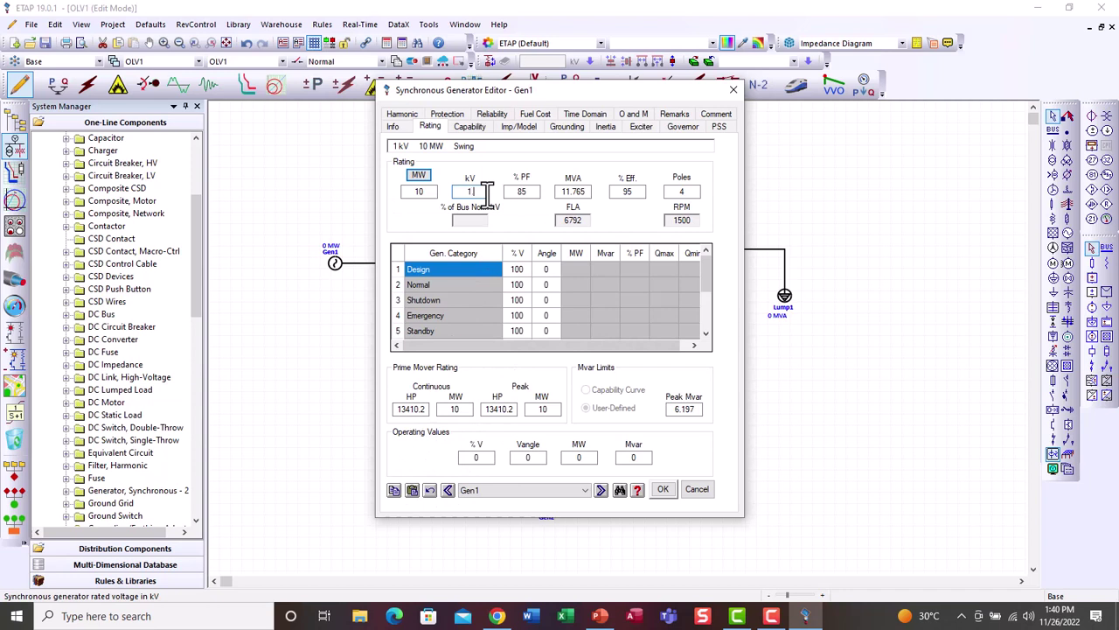
click(477, 455)
key(BackSpace)
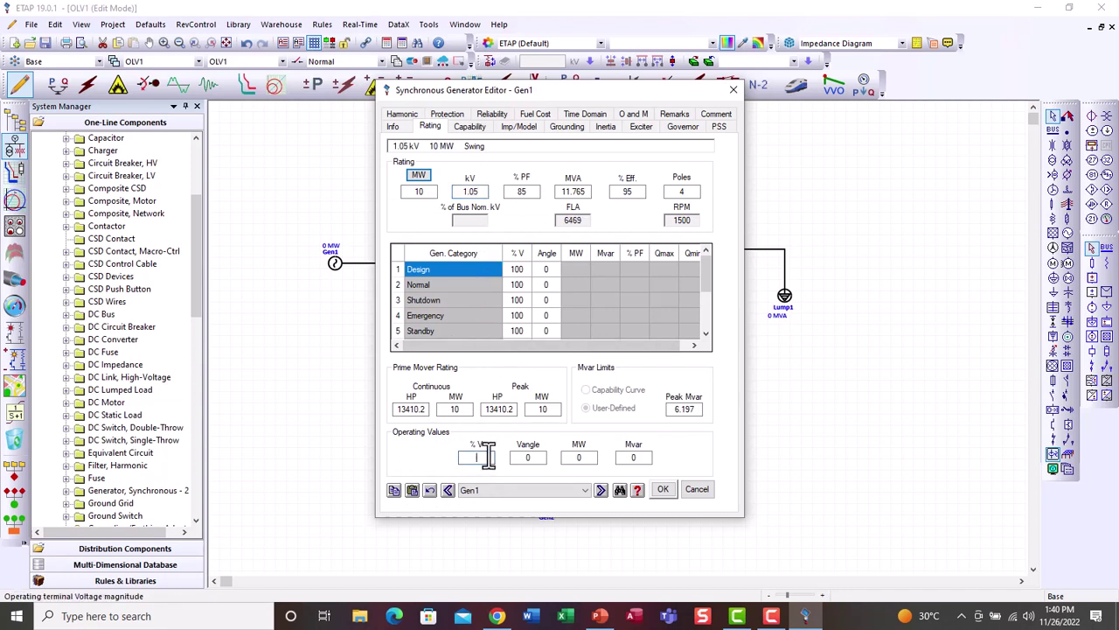
text(105)
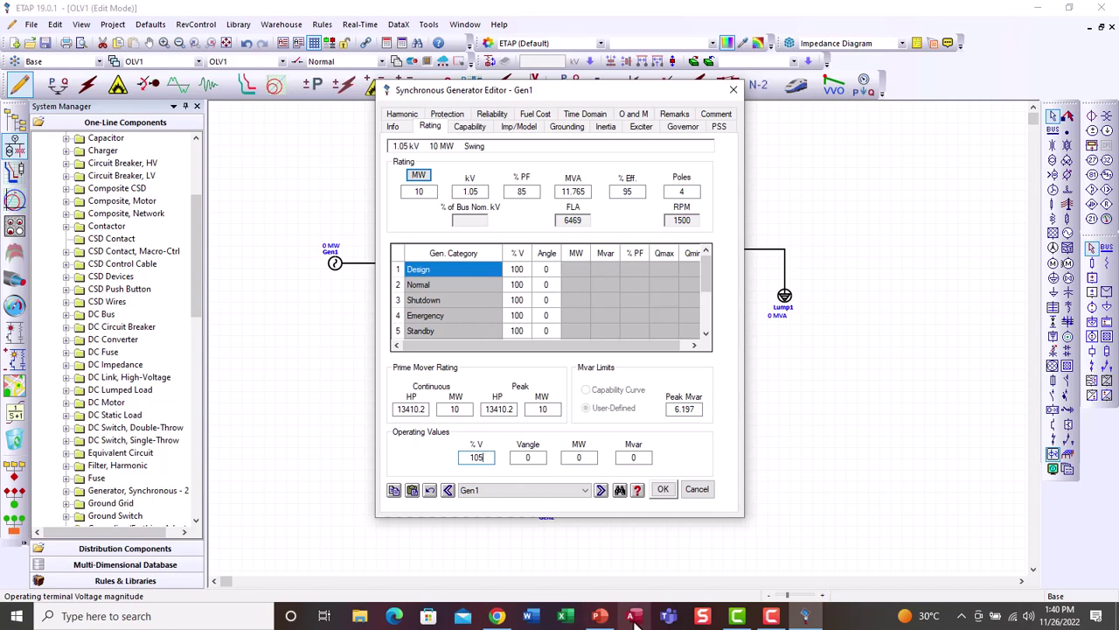
click(662, 490)
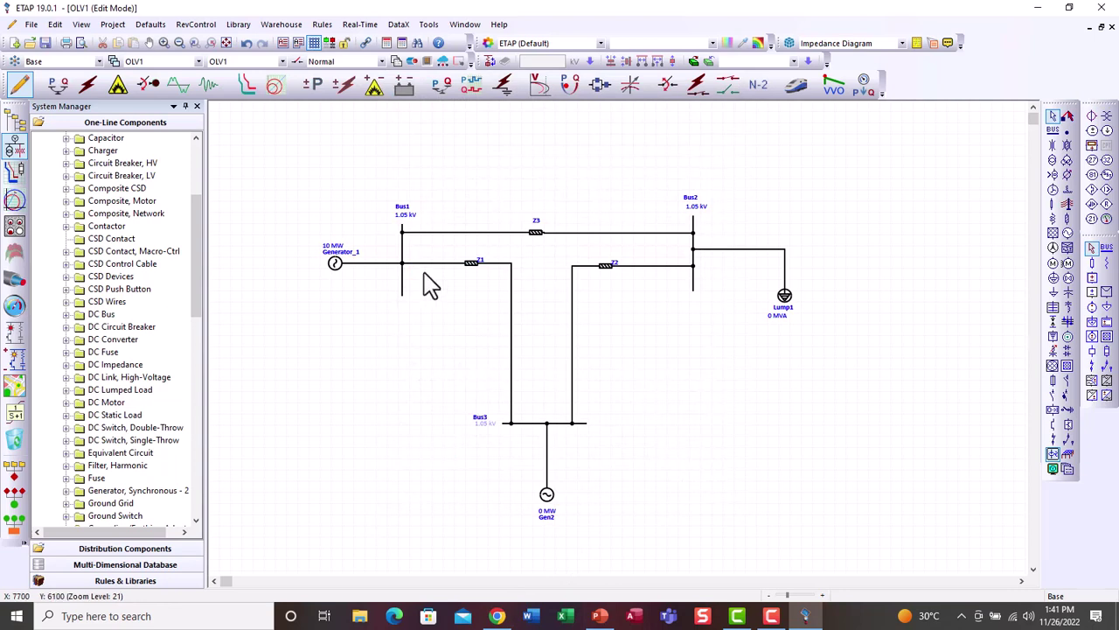
Move the Generator_1 label to the symbol's left and reconnect it to Bus1.
drag(345, 252, 308, 263)
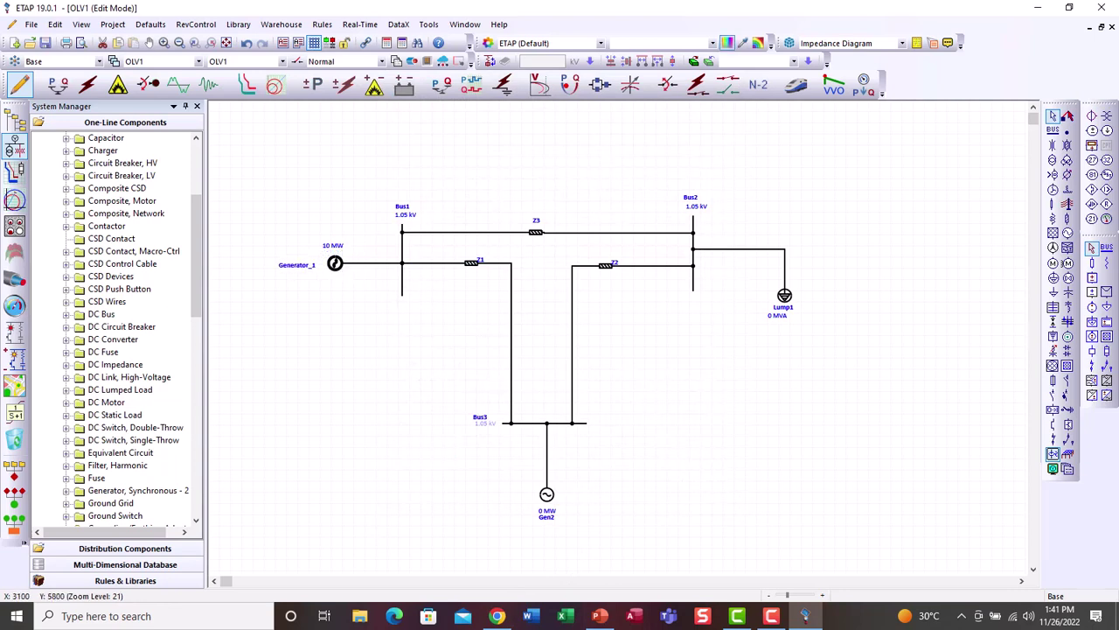
click(420, 348)
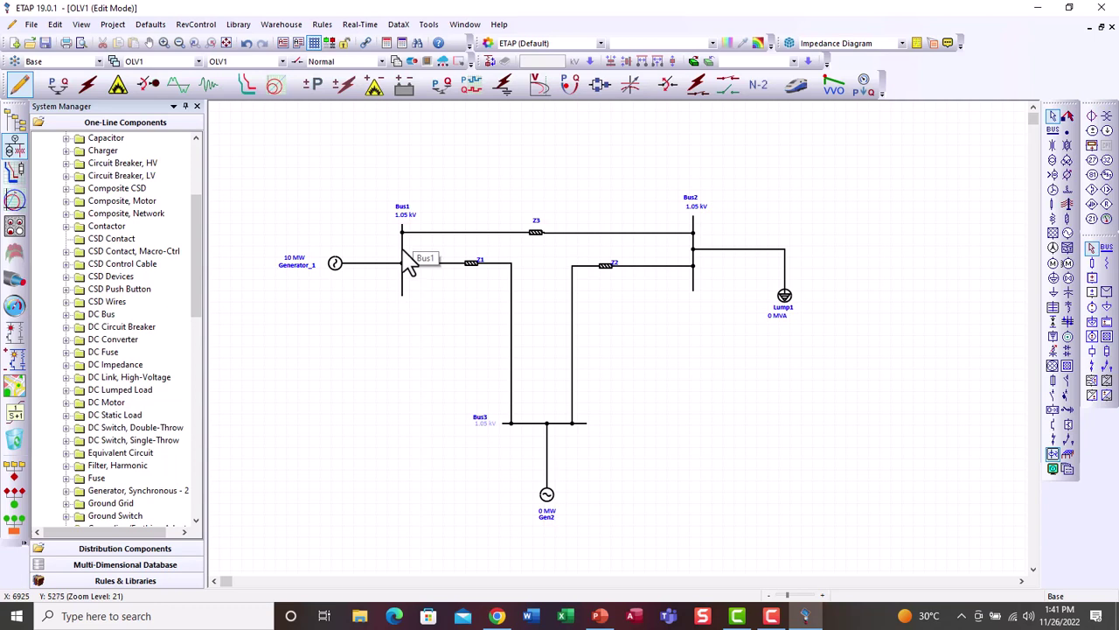
drag(404, 252, 337, 267)
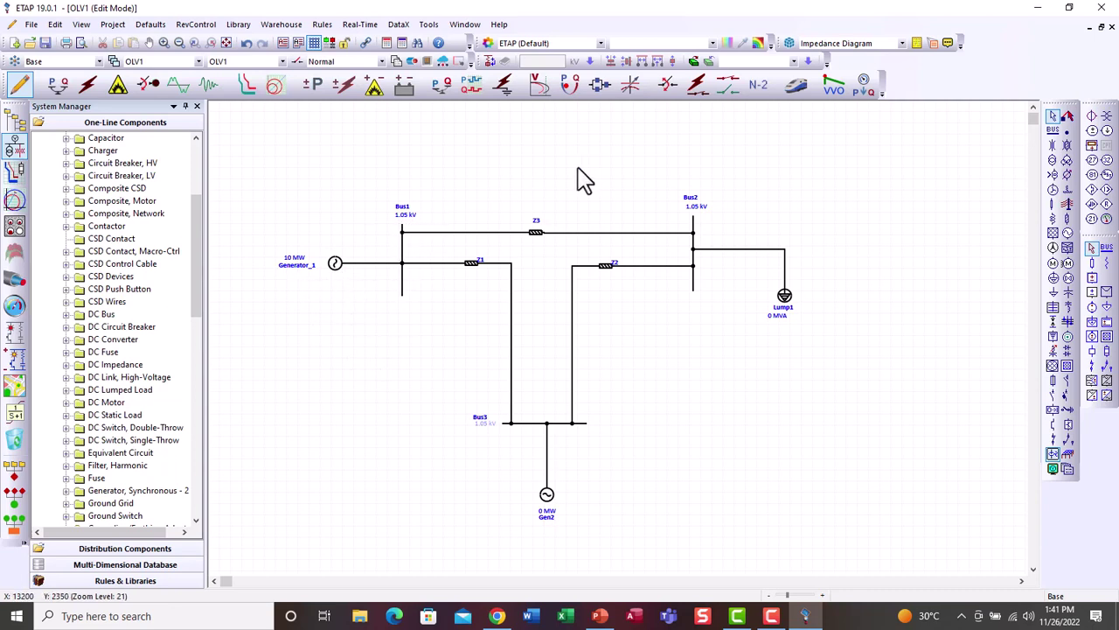
scroll(584, 180, up, 1)
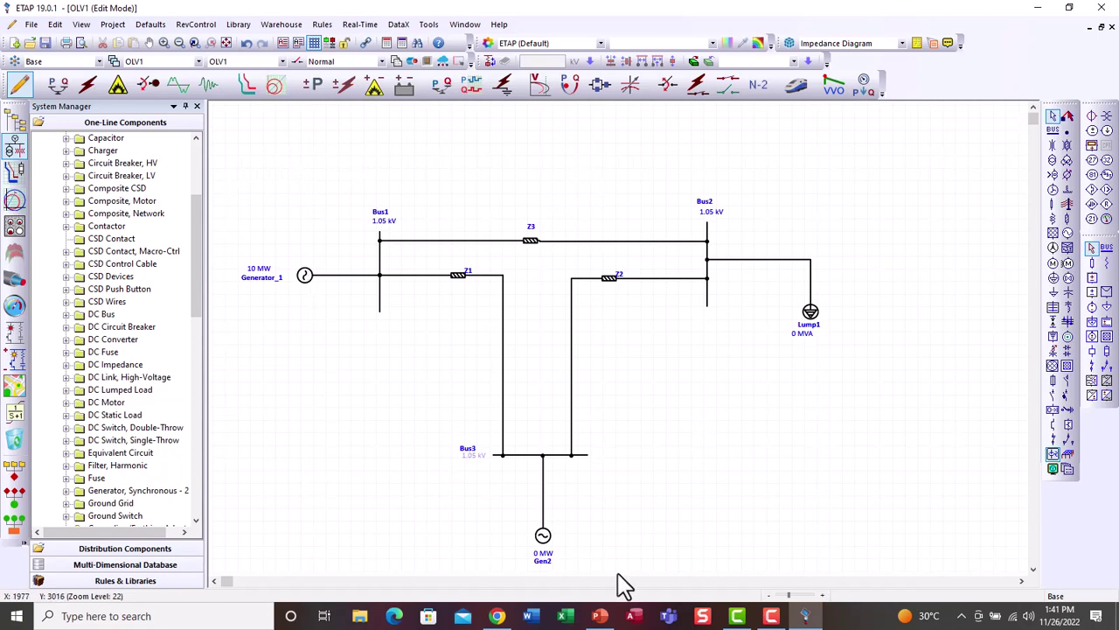
Select the whole one-line diagram and shift it up and right.
key(ctrl+a)
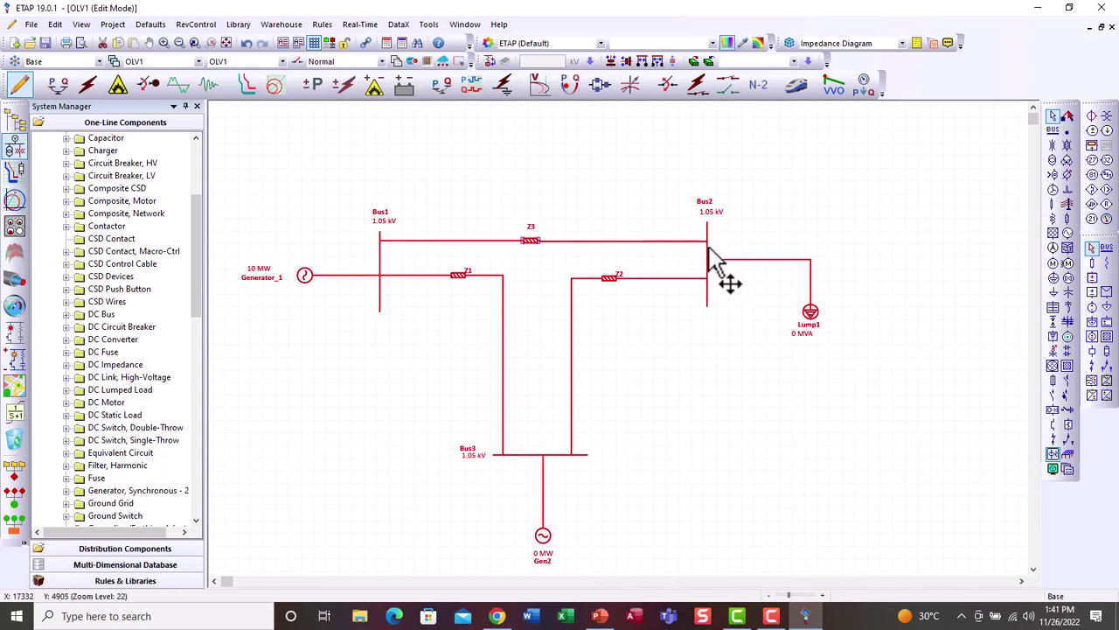
drag(717, 258, 776, 228)
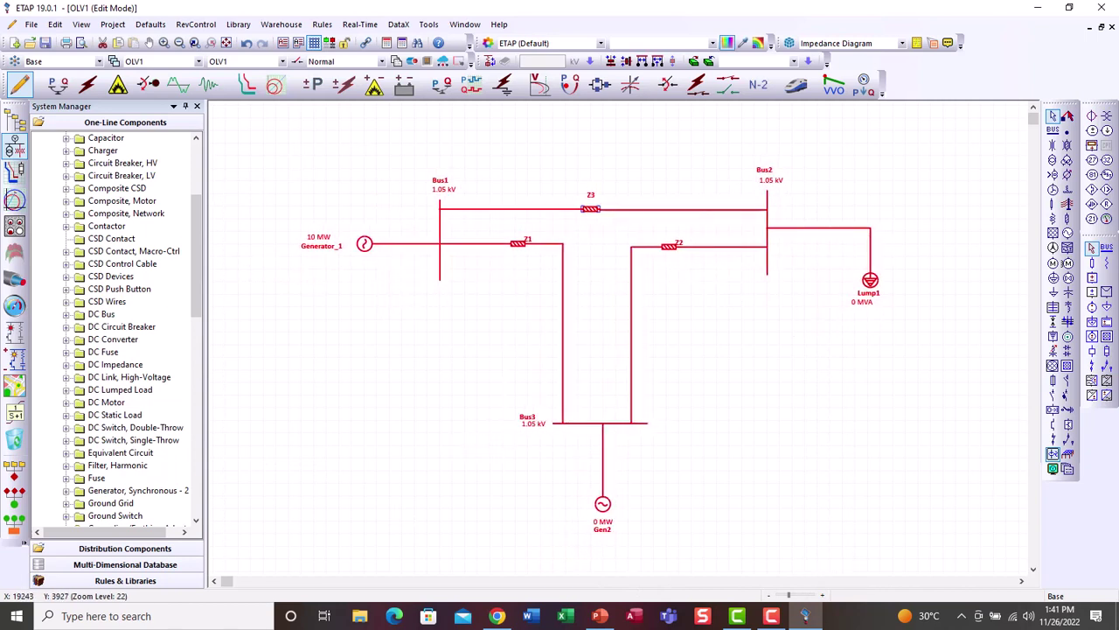
click(955, 238)
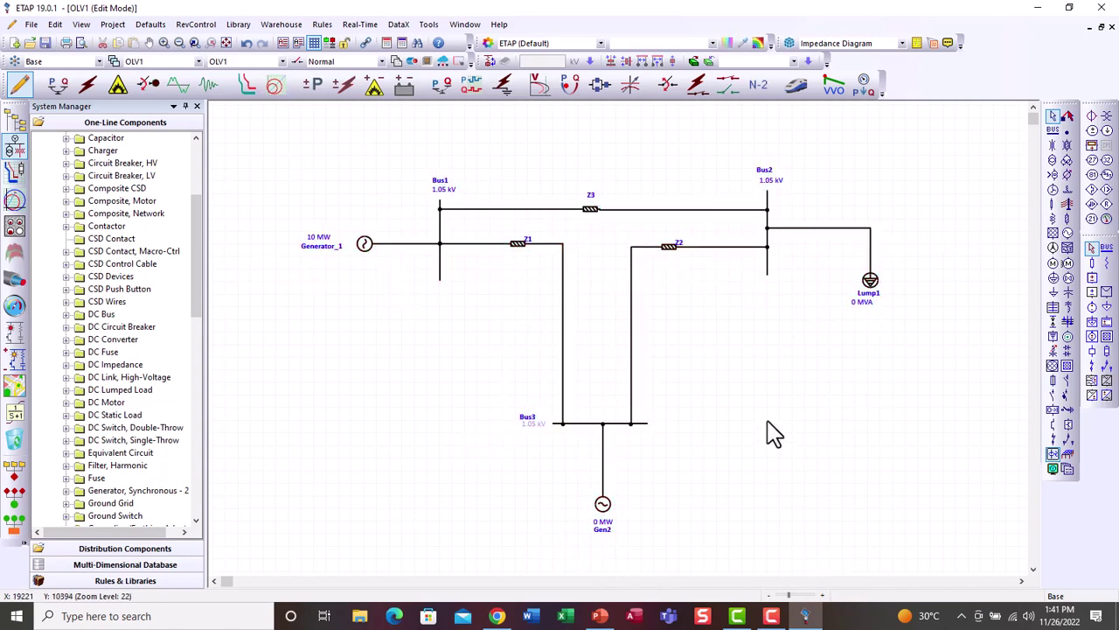
scroll(774, 433, up, 1)
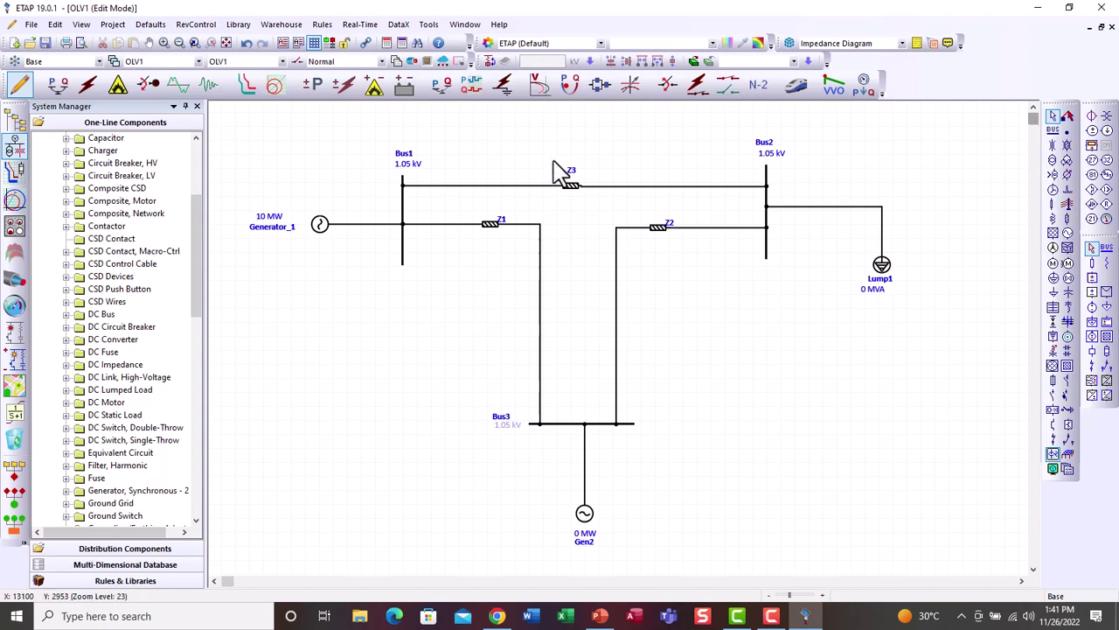
Review Bus1's editor unchanged, then set Bus2's nominal voltage to 1 kV and apply.
click(404, 217)
double_click(404, 217)
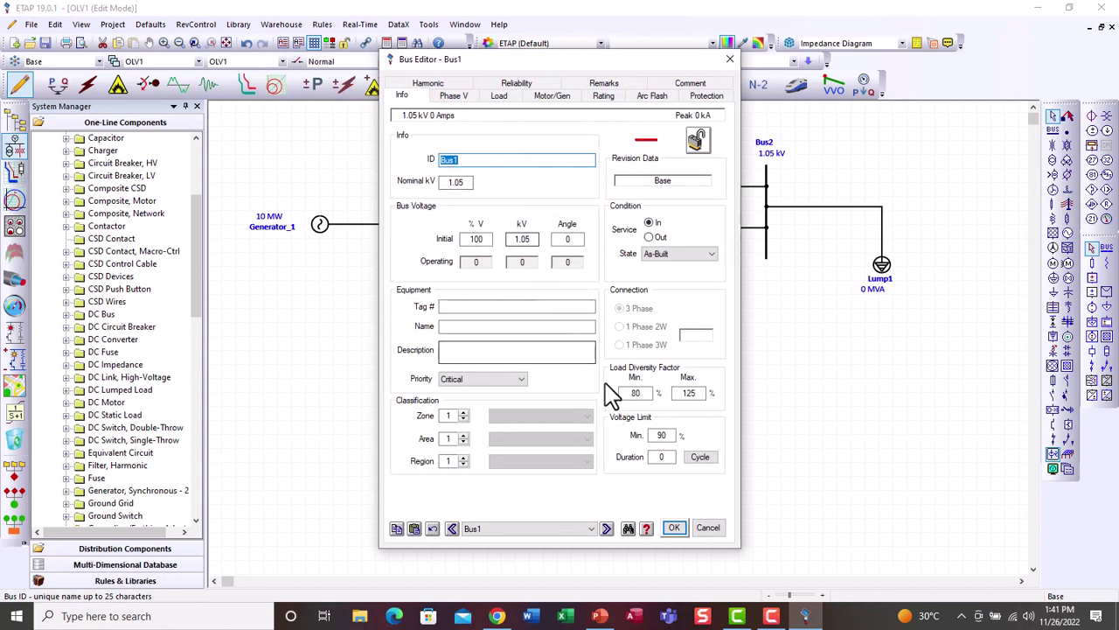
click(675, 529)
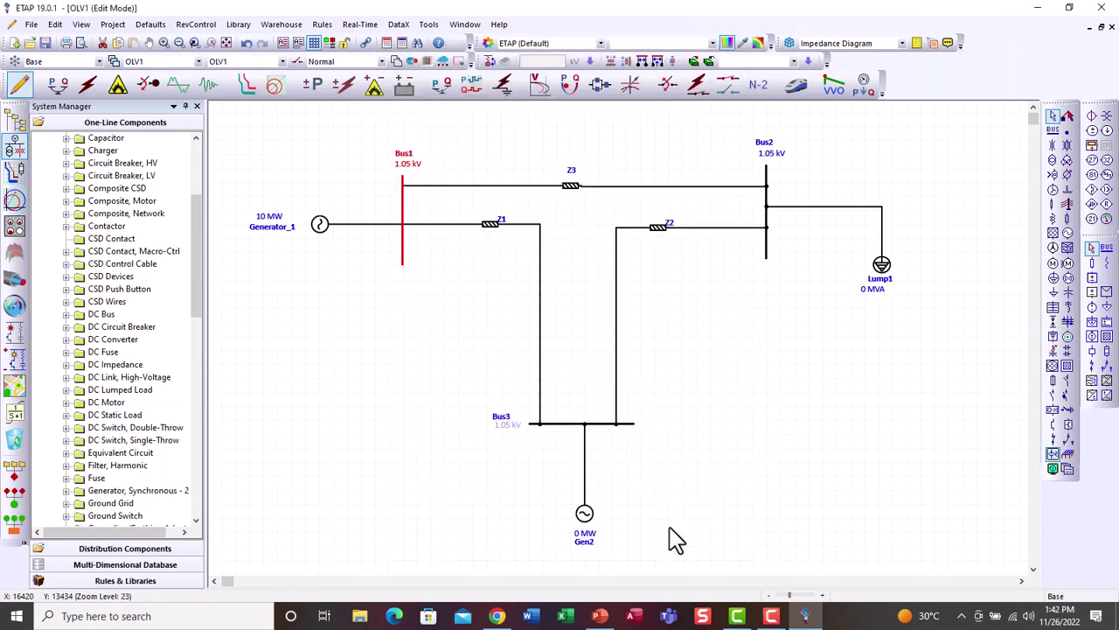
double_click(770, 201)
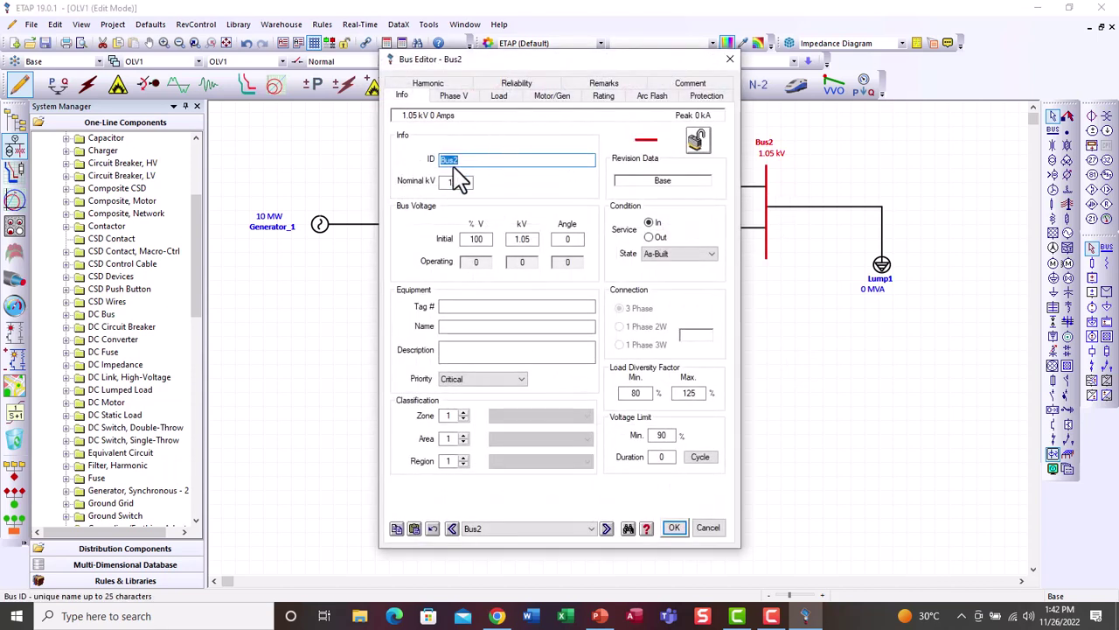
click(463, 182)
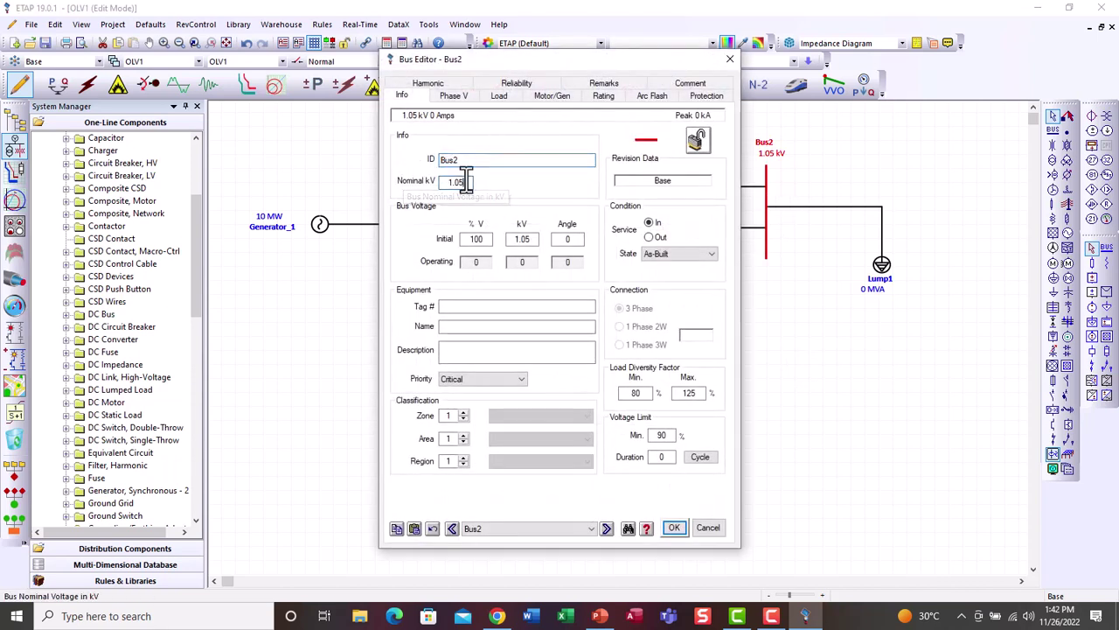
click(452, 97)
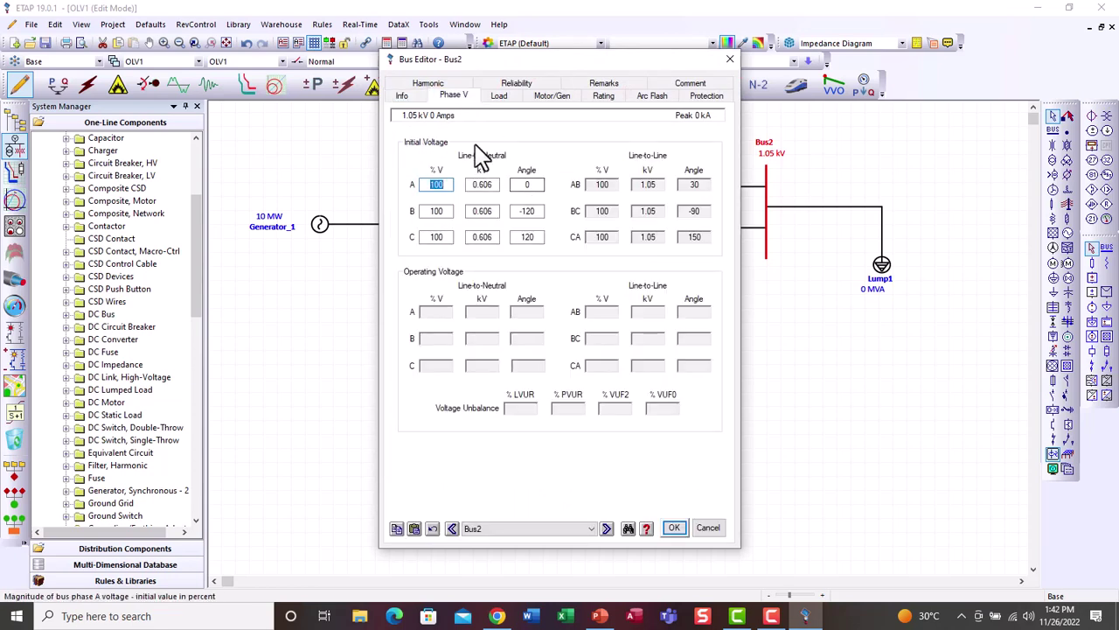
click(401, 96)
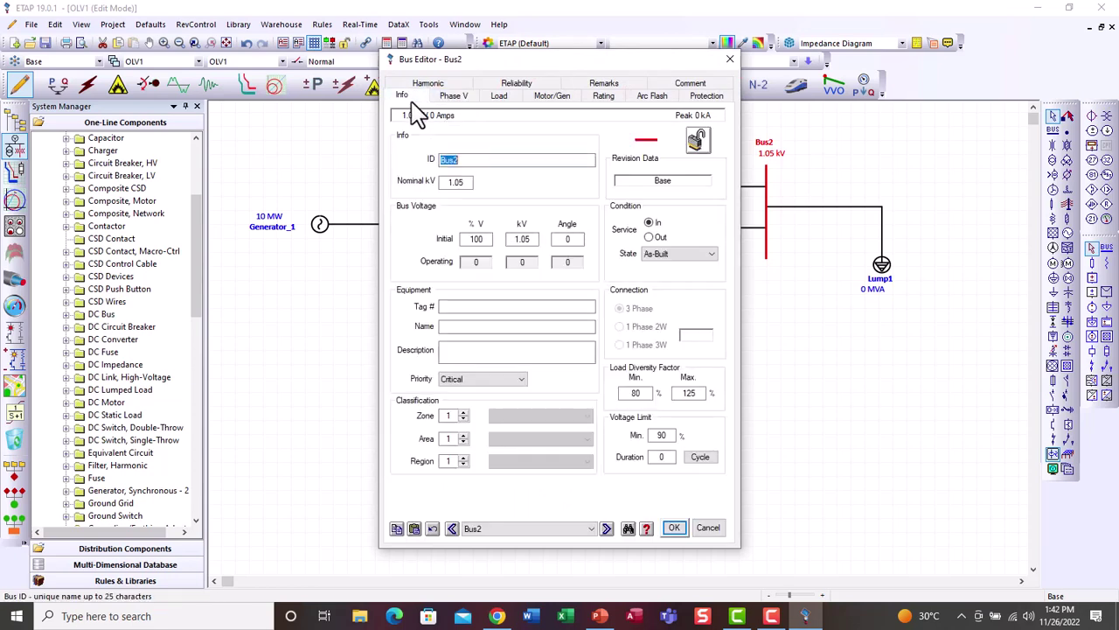
click(468, 180)
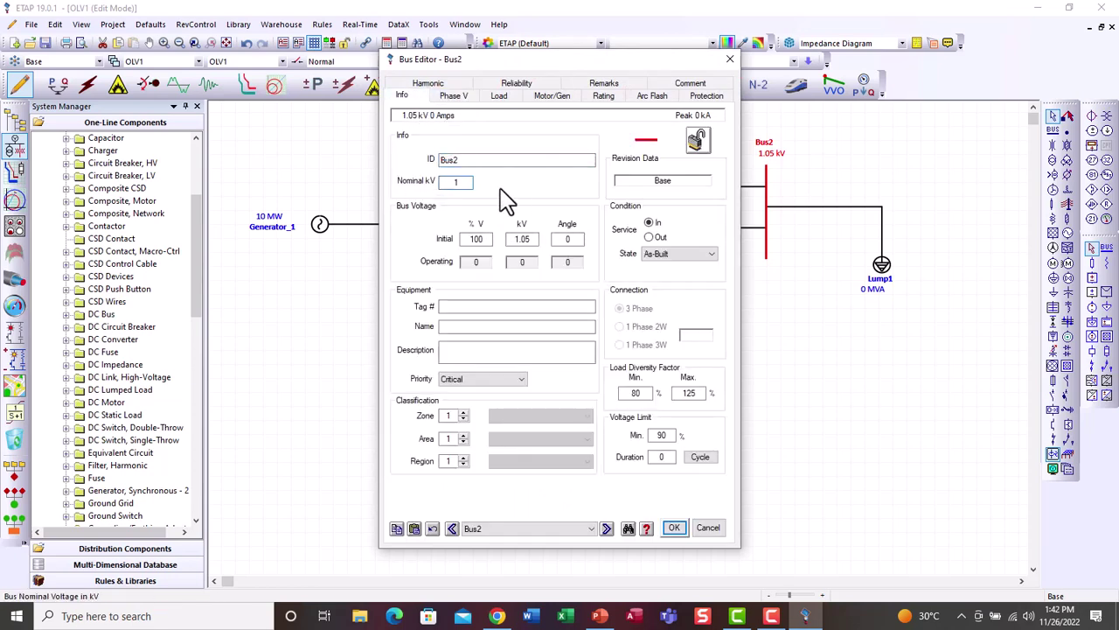
key(Tab)
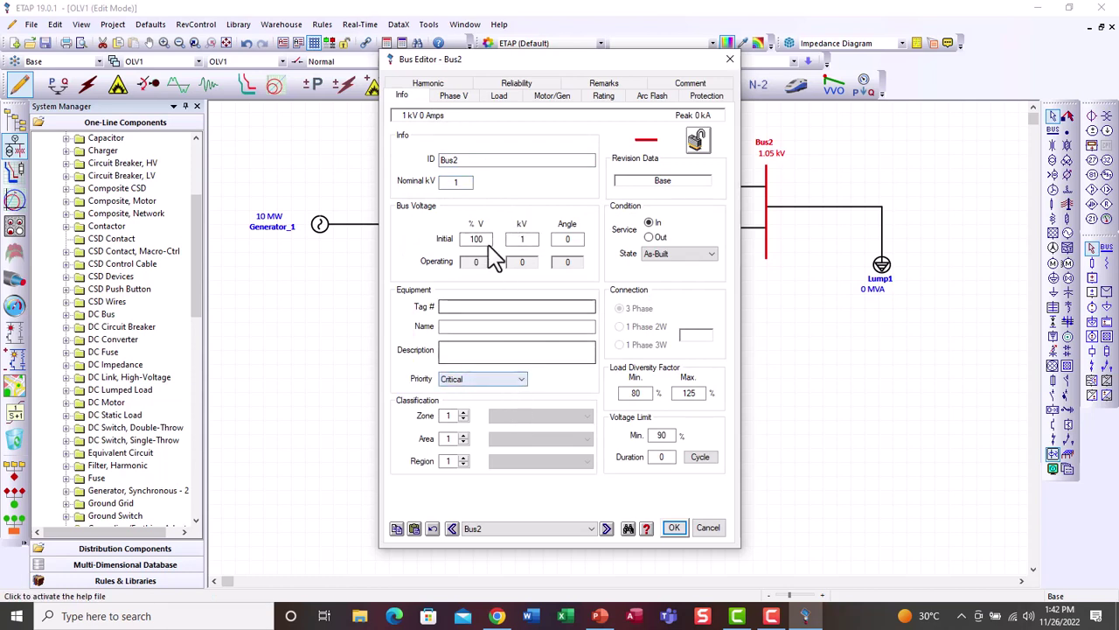
click(675, 529)
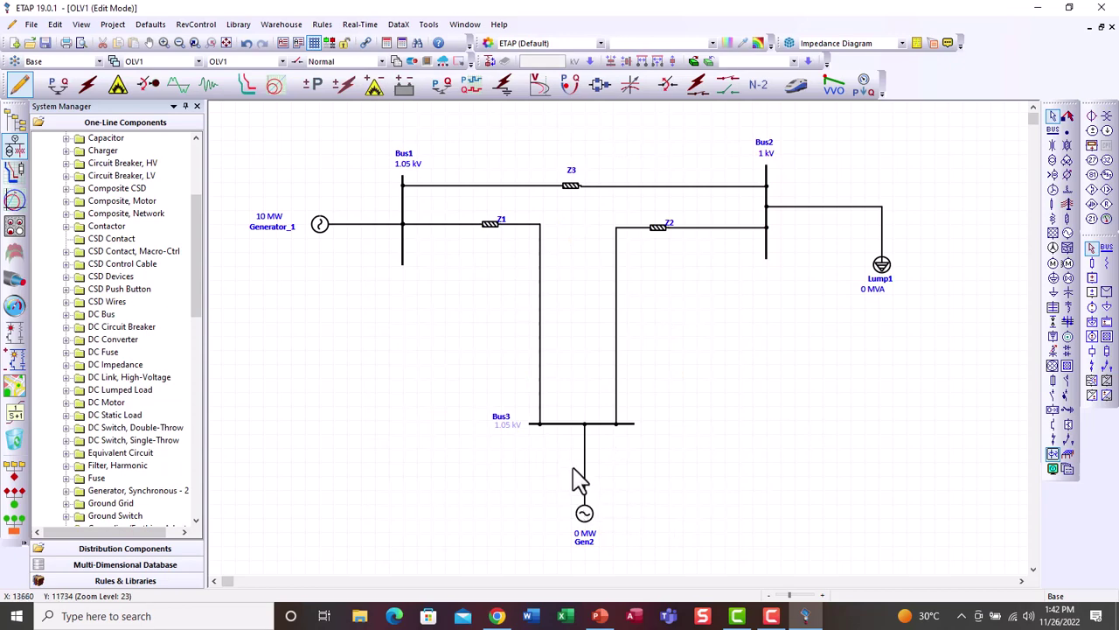
Change Bus3's nominal voltage to 1.04 kV and move its label left of the bus.
click(571, 424)
double_click(573, 428)
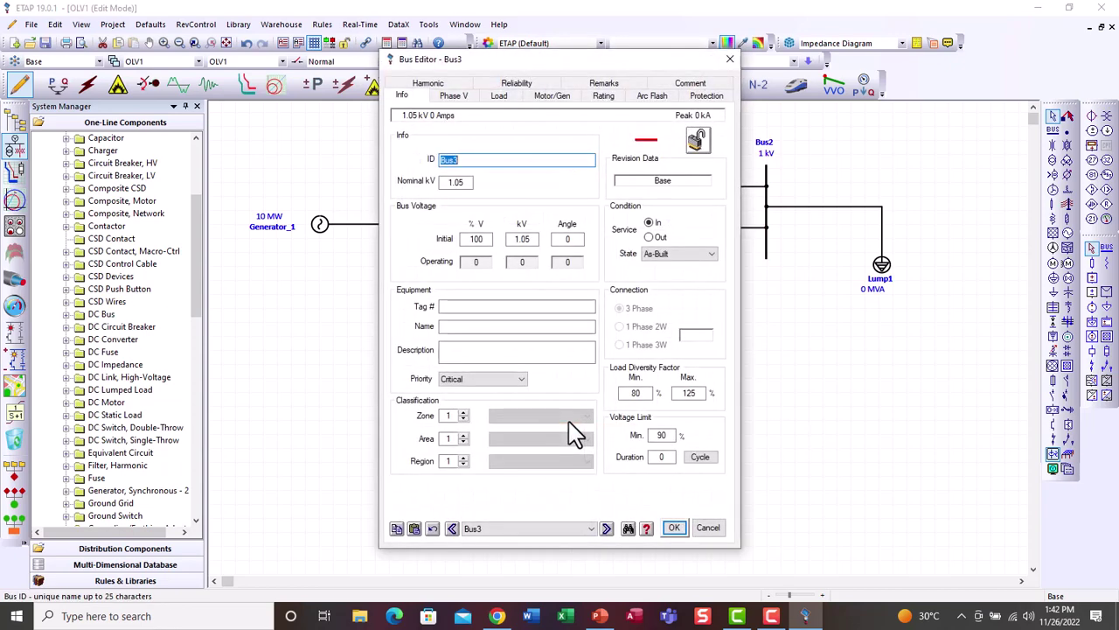
click(468, 182)
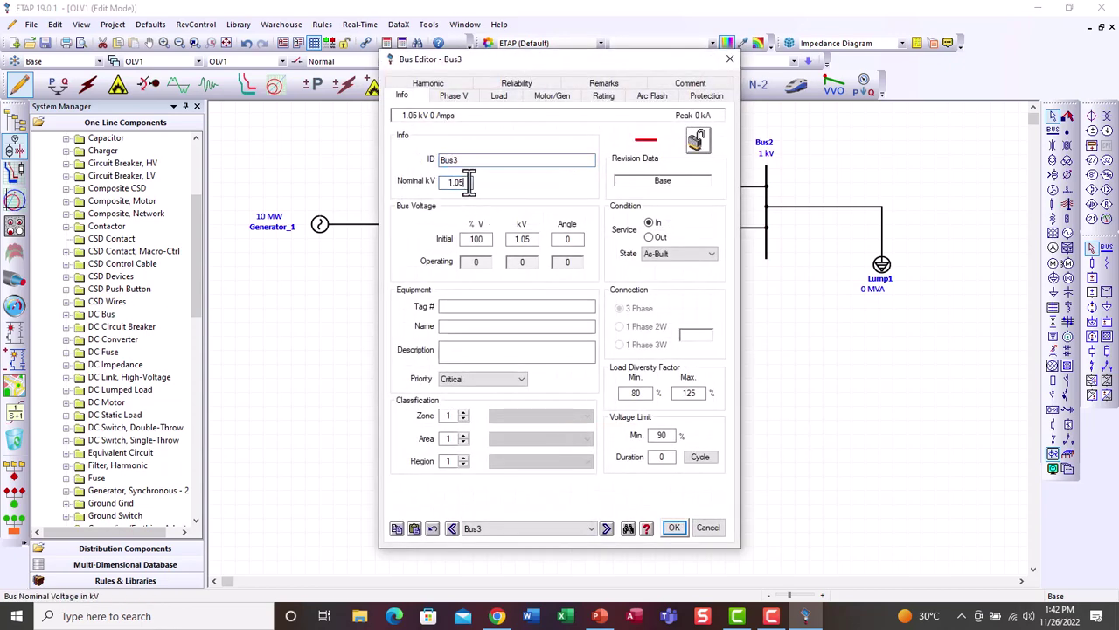
text(4)
click(479, 242)
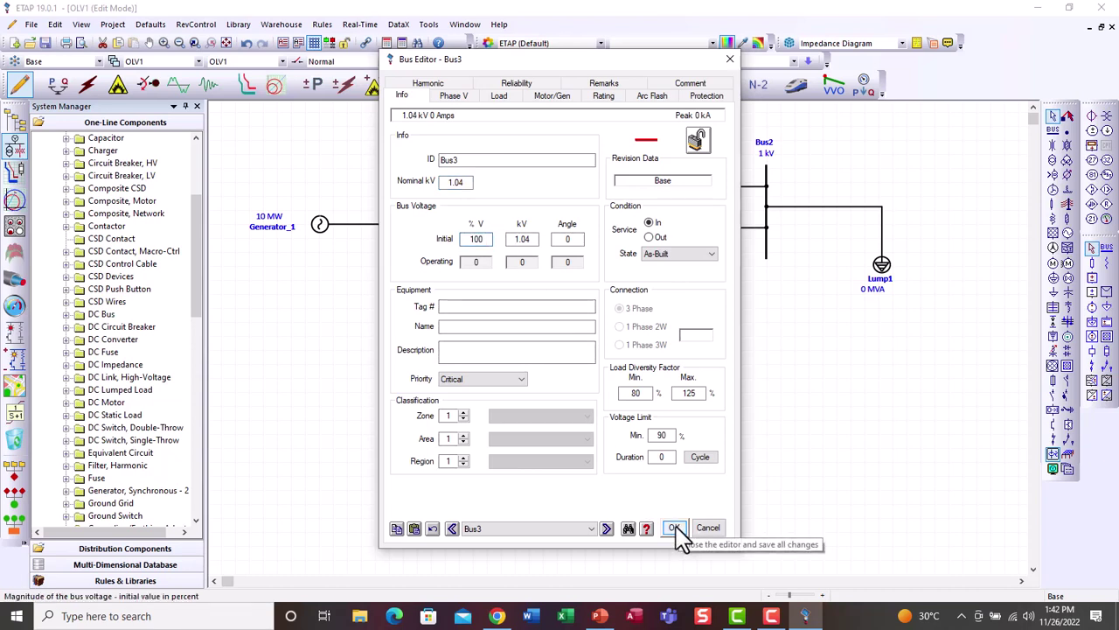
click(676, 529)
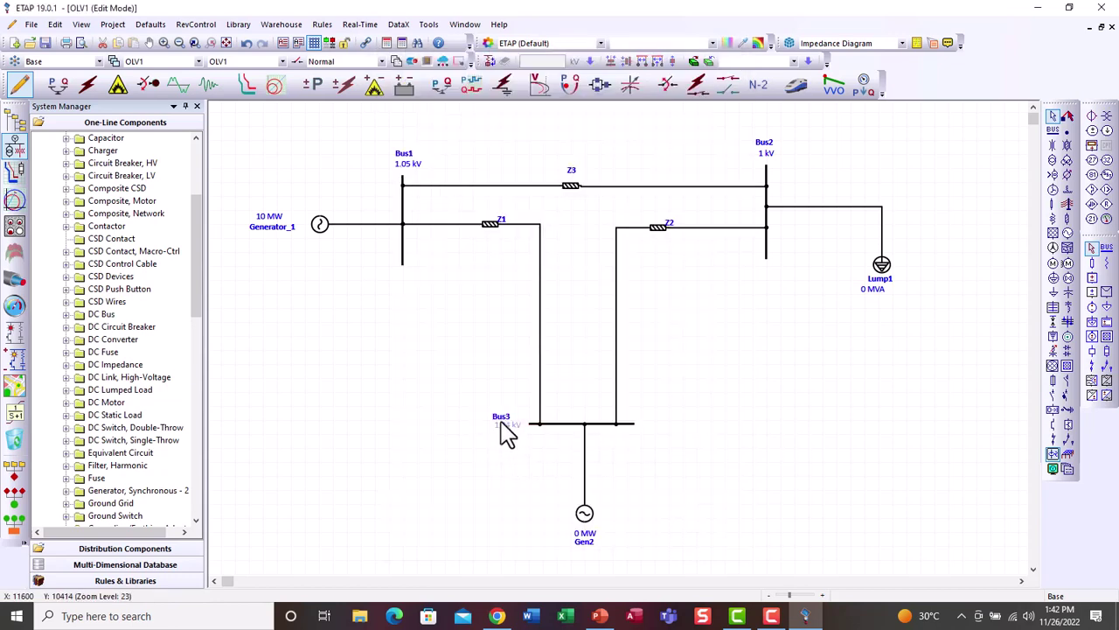
drag(504, 428, 488, 429)
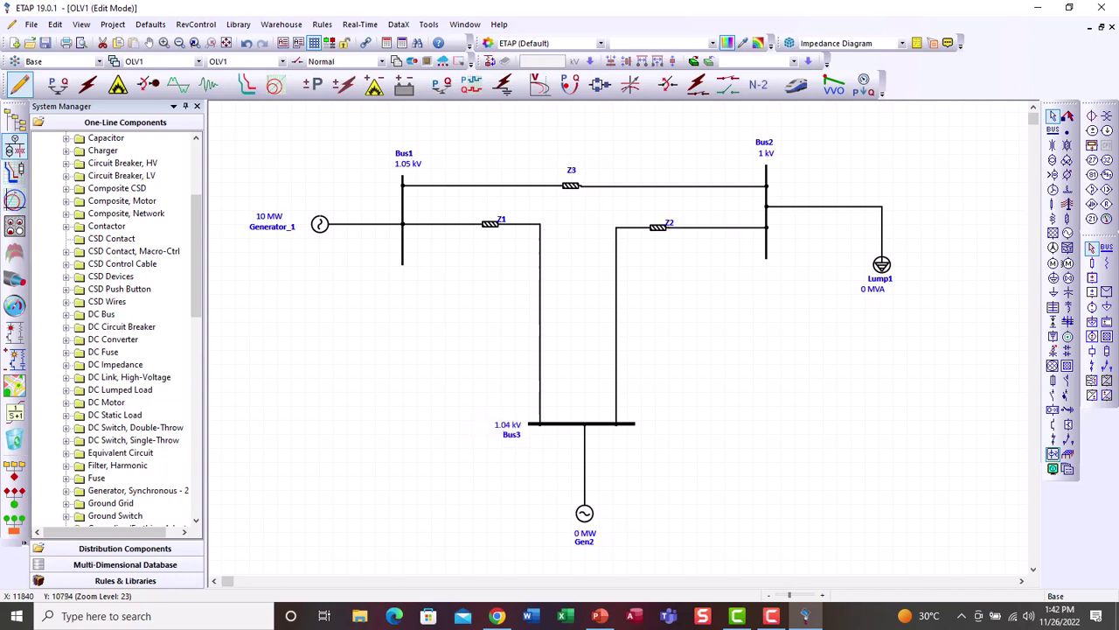
key(Escape)
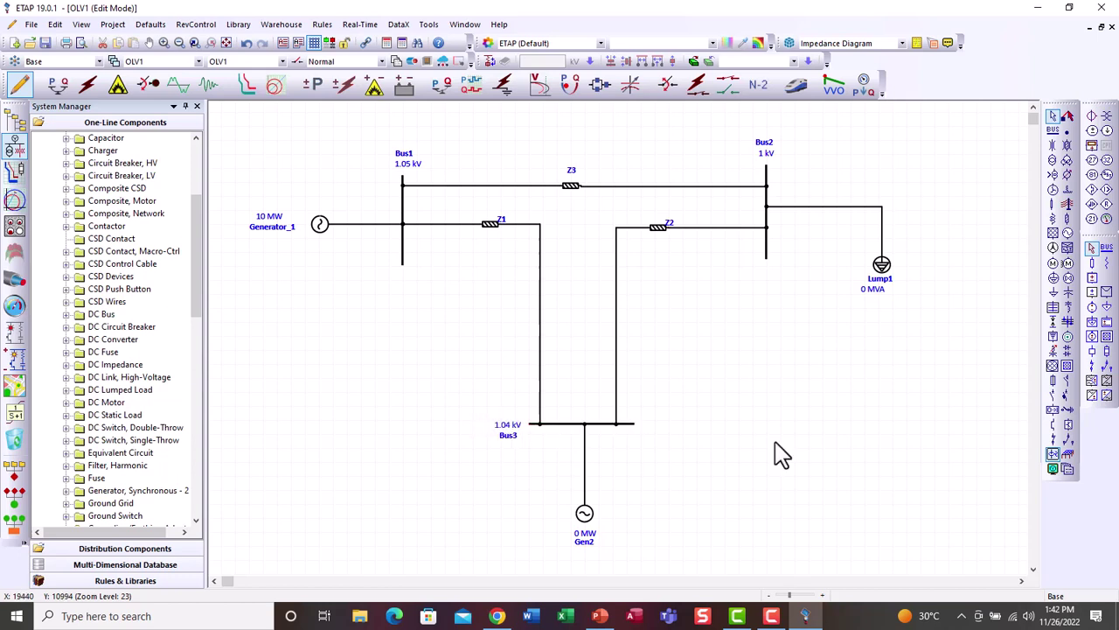
Rename Gen2 to Generator_2 and rate it 200 MW at 1.04 kV with 104% operating voltage.
double_click(586, 516)
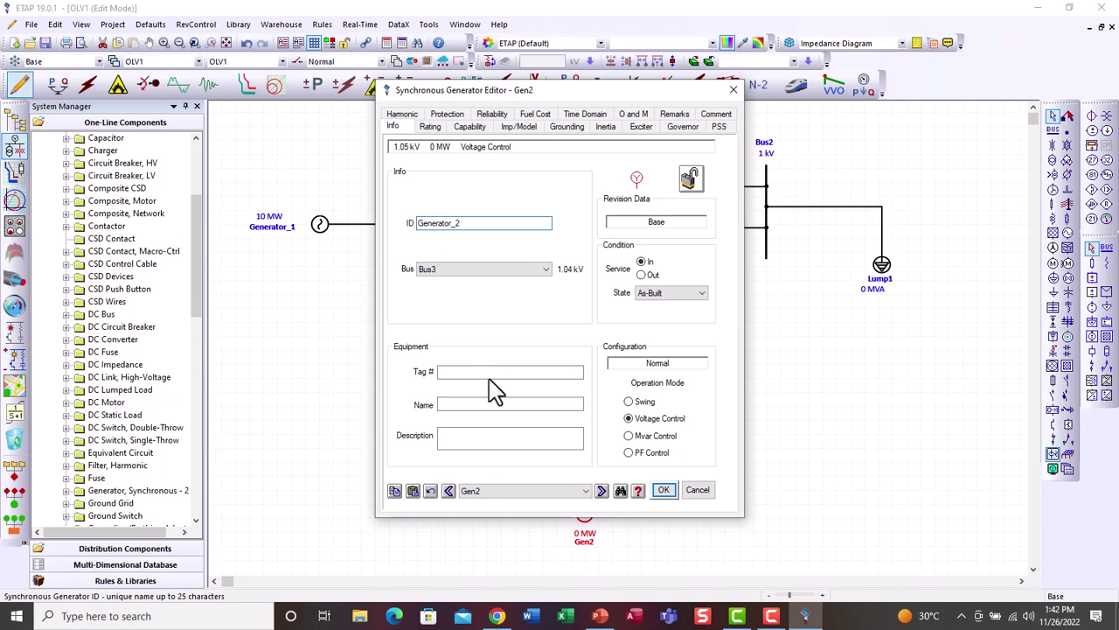
click(431, 126)
click(431, 193)
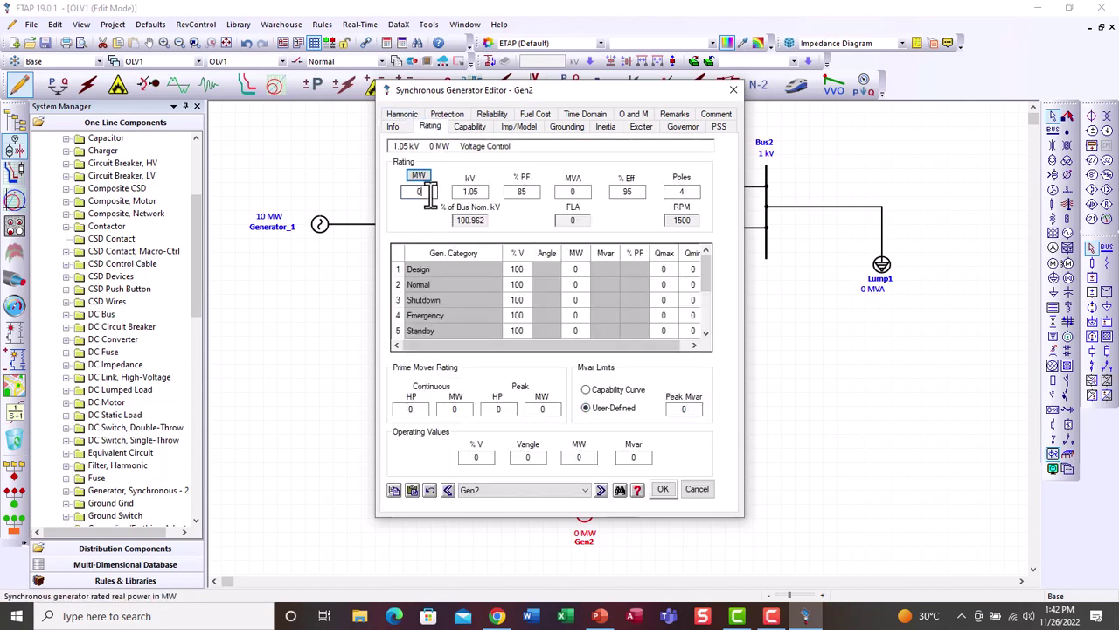
text(200)
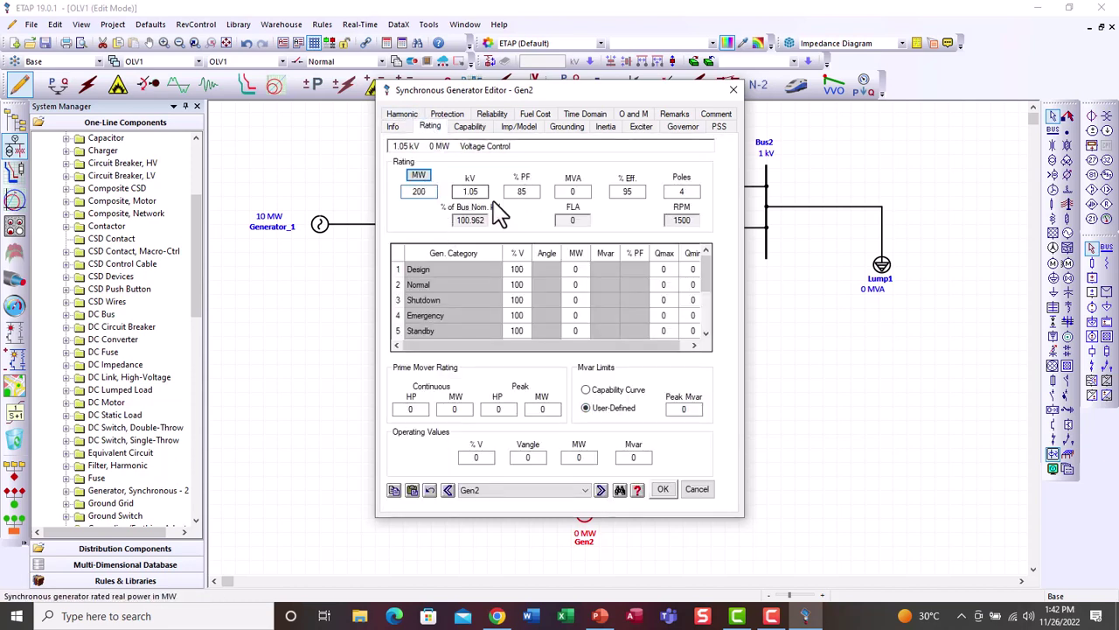
click(486, 191)
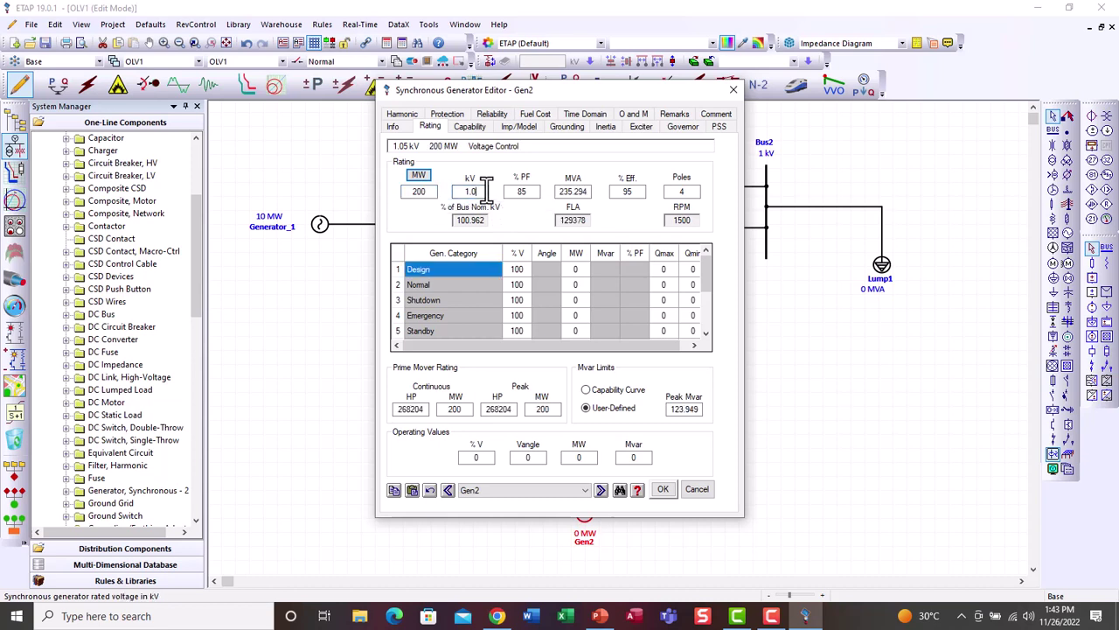
key(Return)
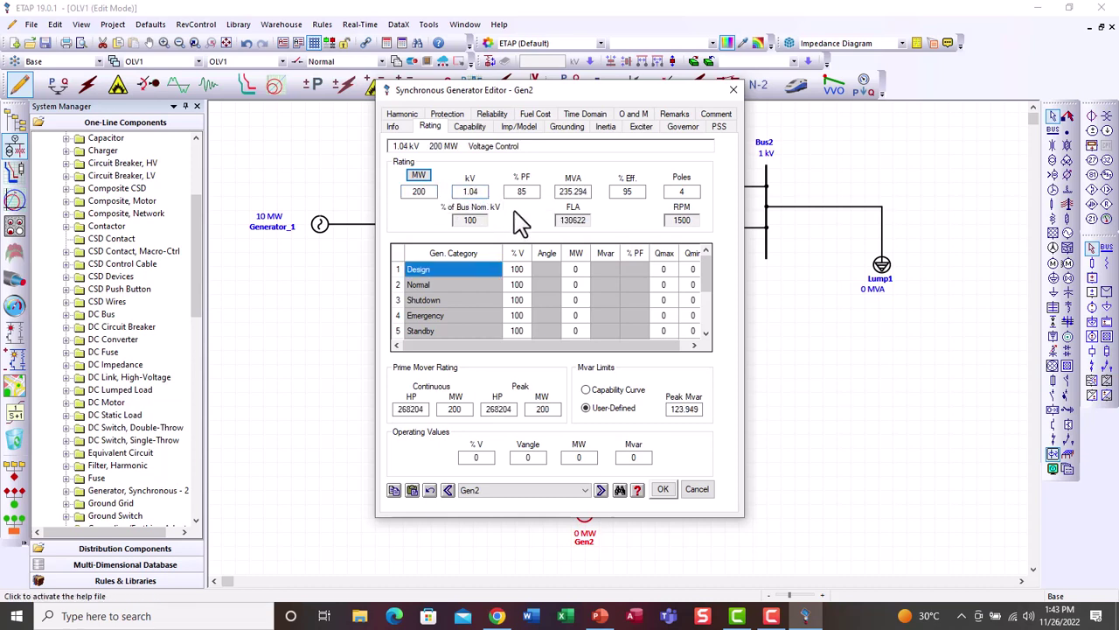
click(487, 457)
key(BackSpace)
click(663, 490)
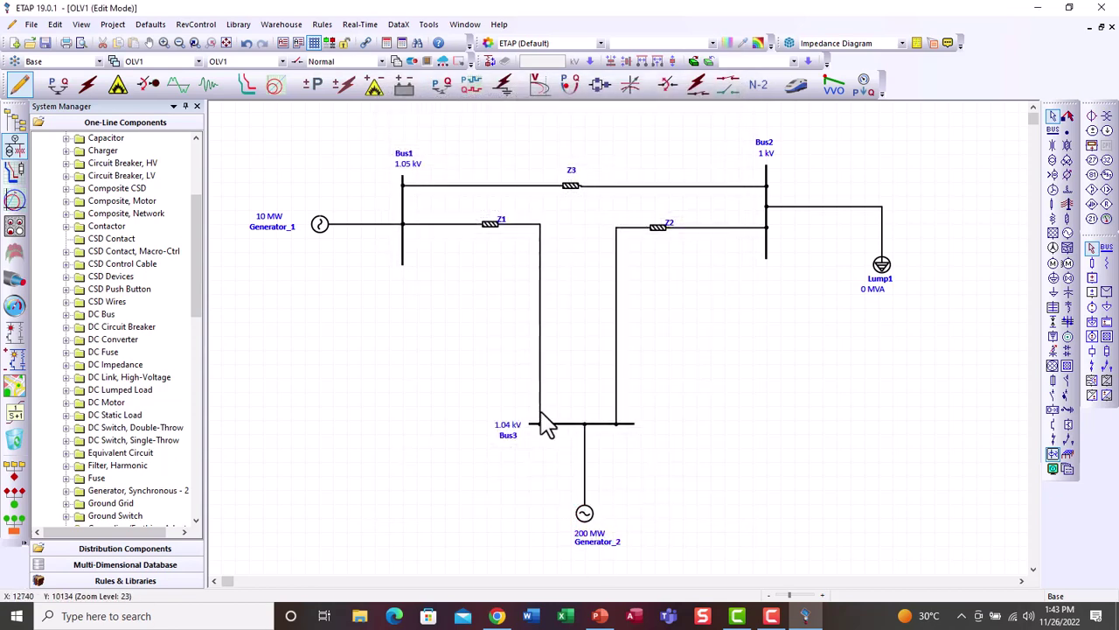
Review Bus3's nominal voltage and close its properties without changes.
double_click(564, 427)
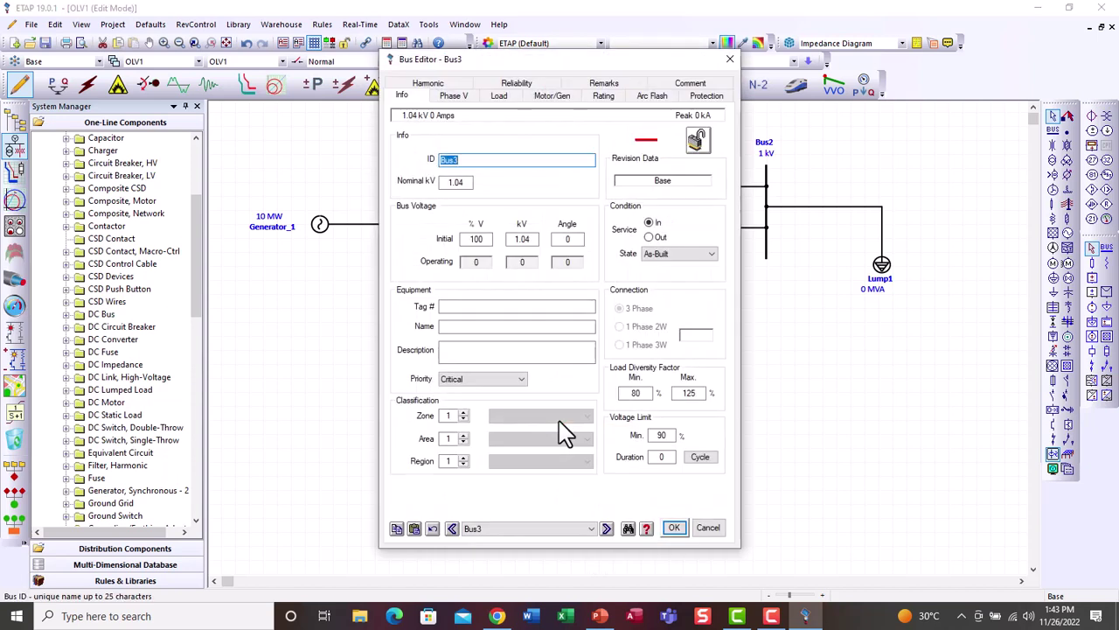
click(468, 181)
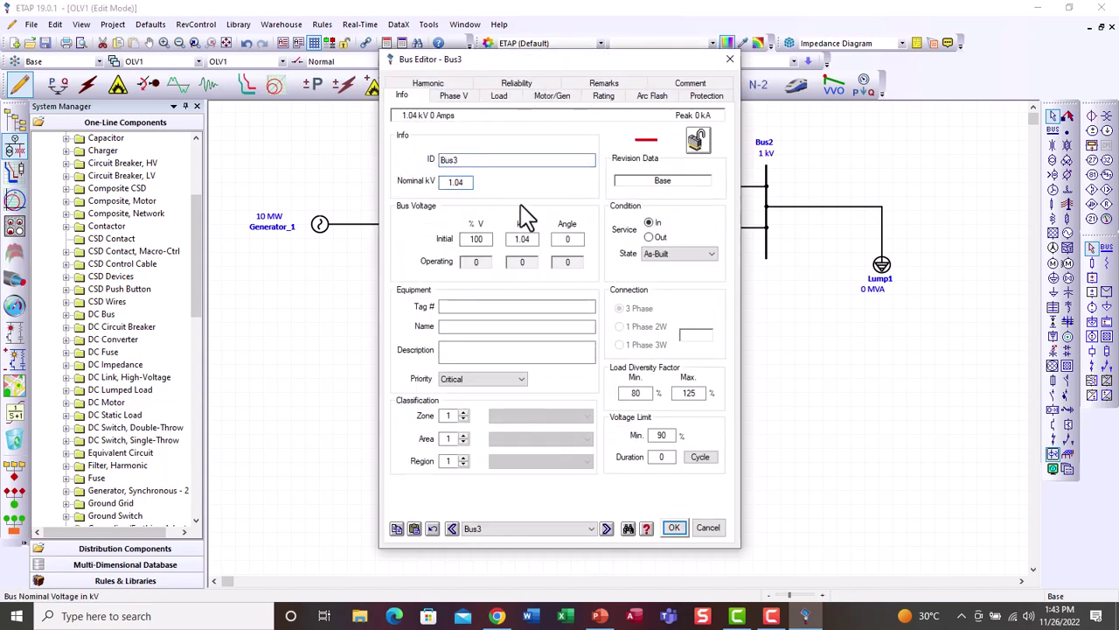
click(674, 528)
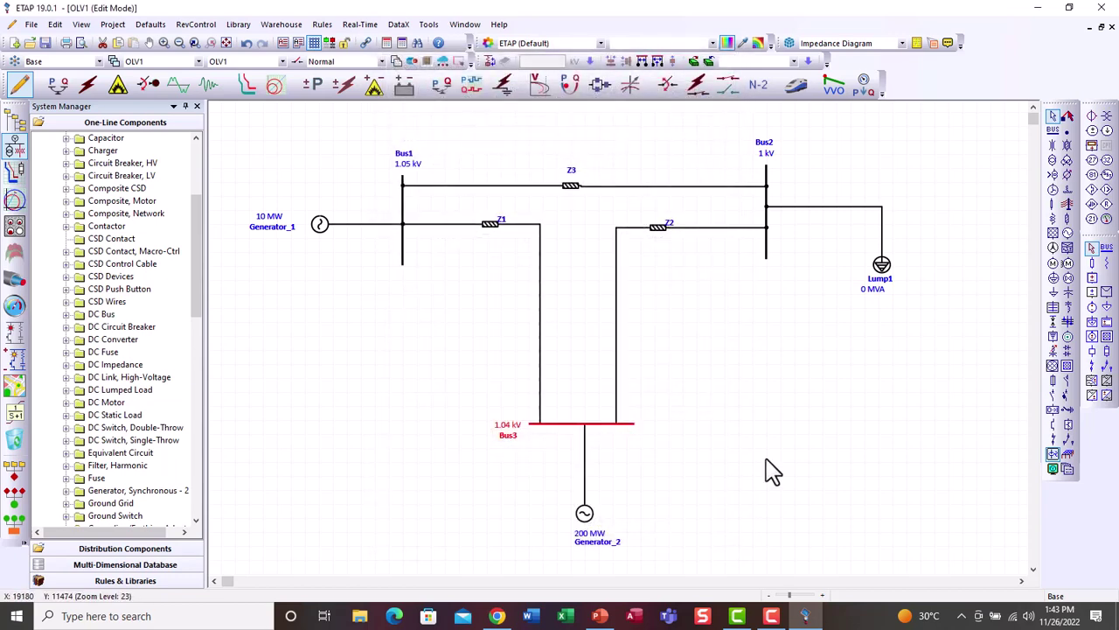
Try renaming Lump1 to Load and dismiss the duplicate ID warning.
double_click(882, 266)
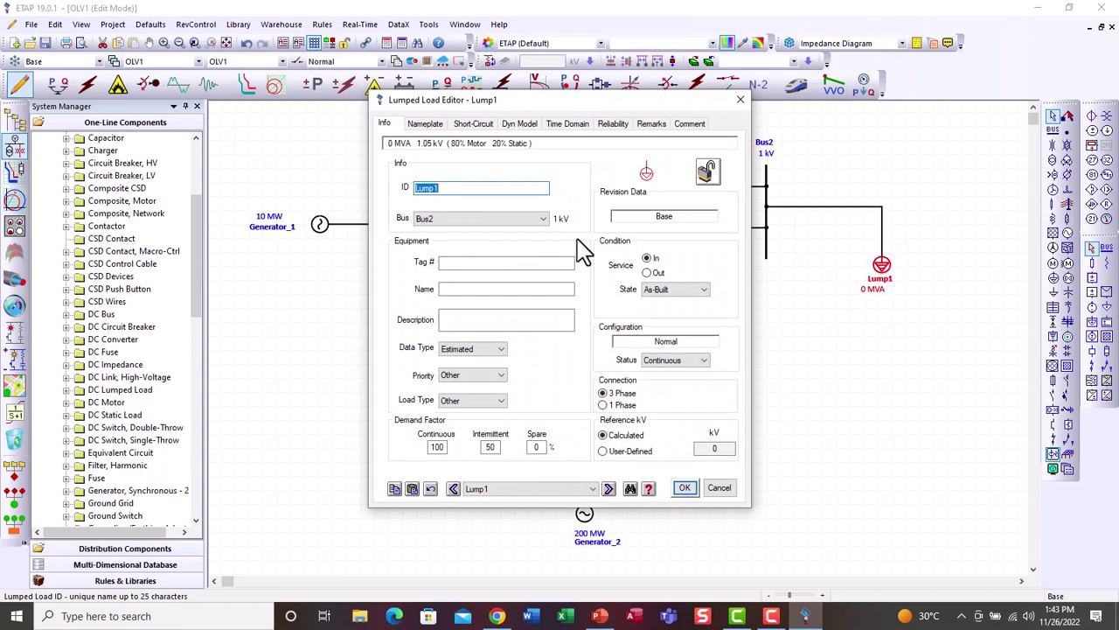
text(Load)
click(435, 127)
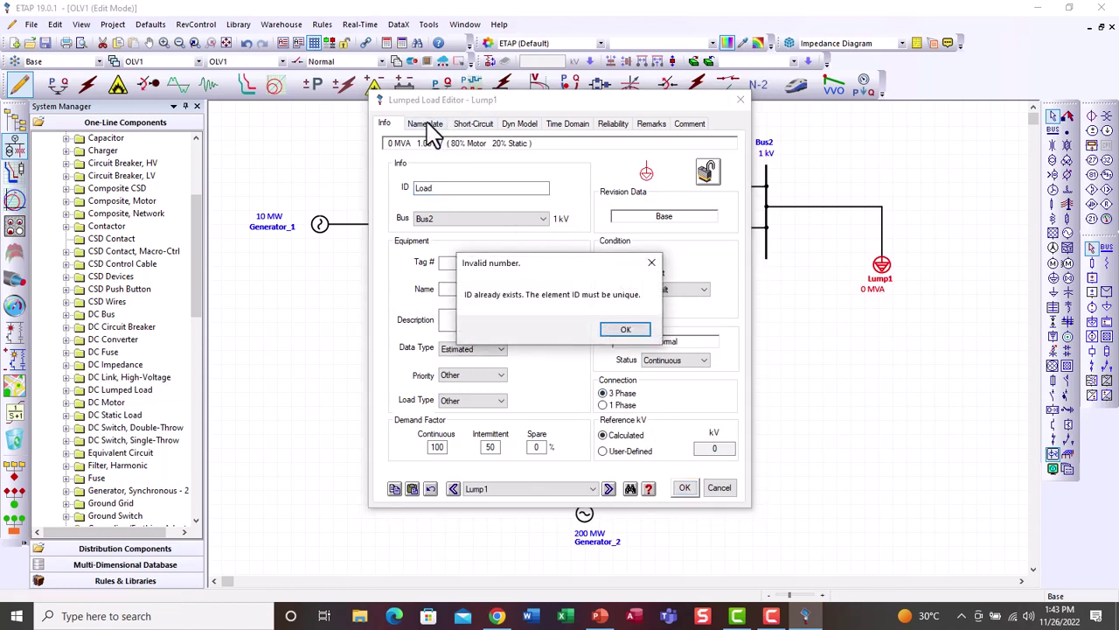
click(651, 263)
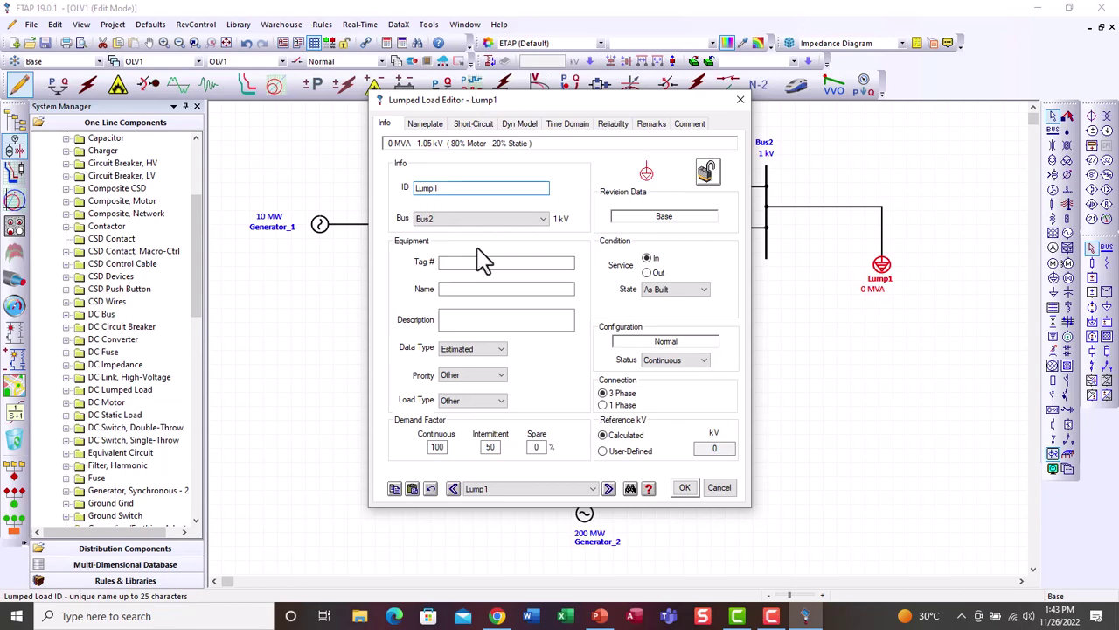
On the Nameplate tab, rate Lump1 at 1 kV, 400 MW and 125 Mvar.
click(425, 125)
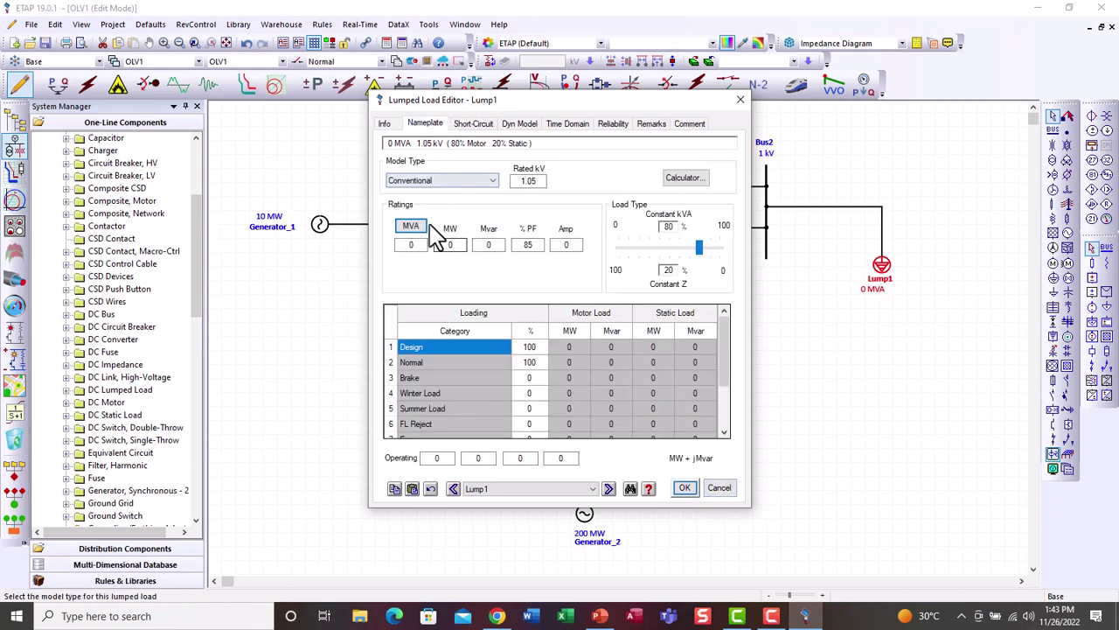
click(539, 181)
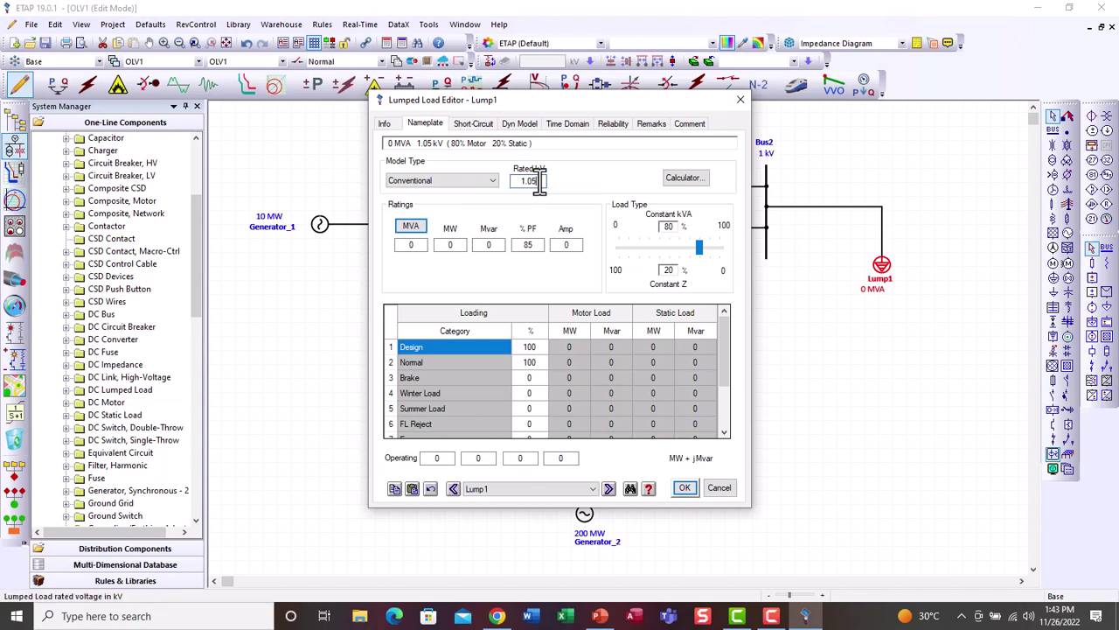
key(BackSpace)
key(BackSpace)
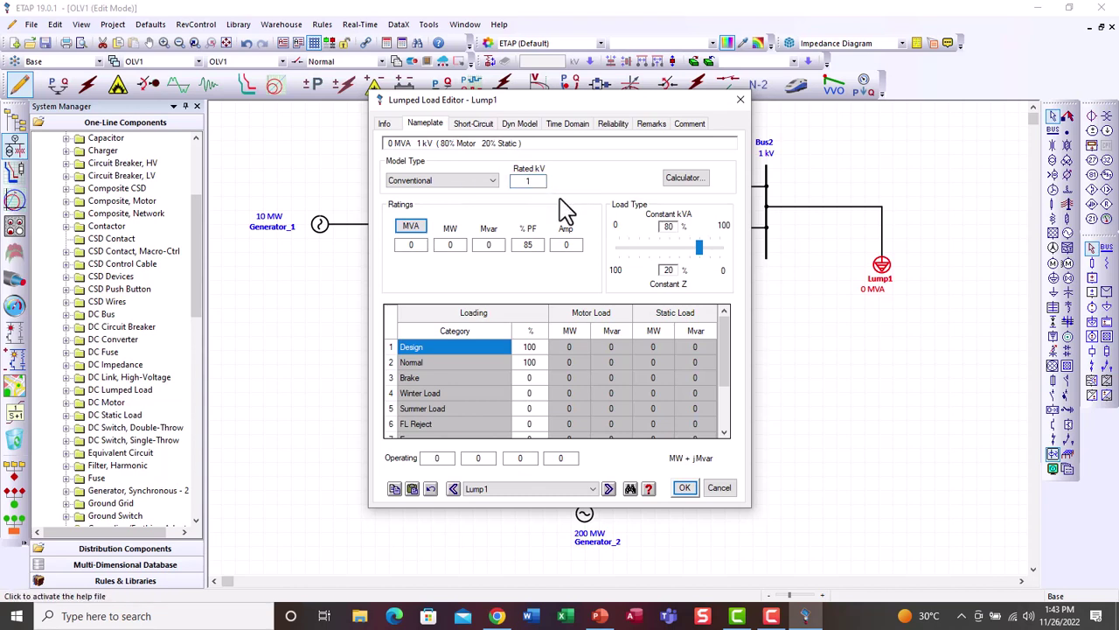
click(424, 247)
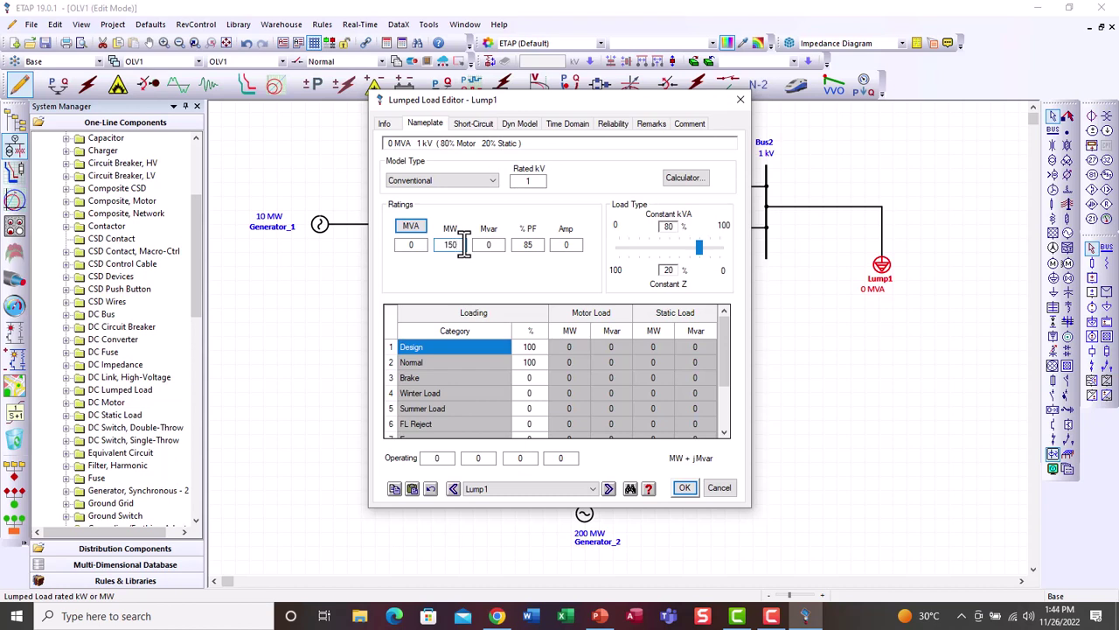
click(492, 244)
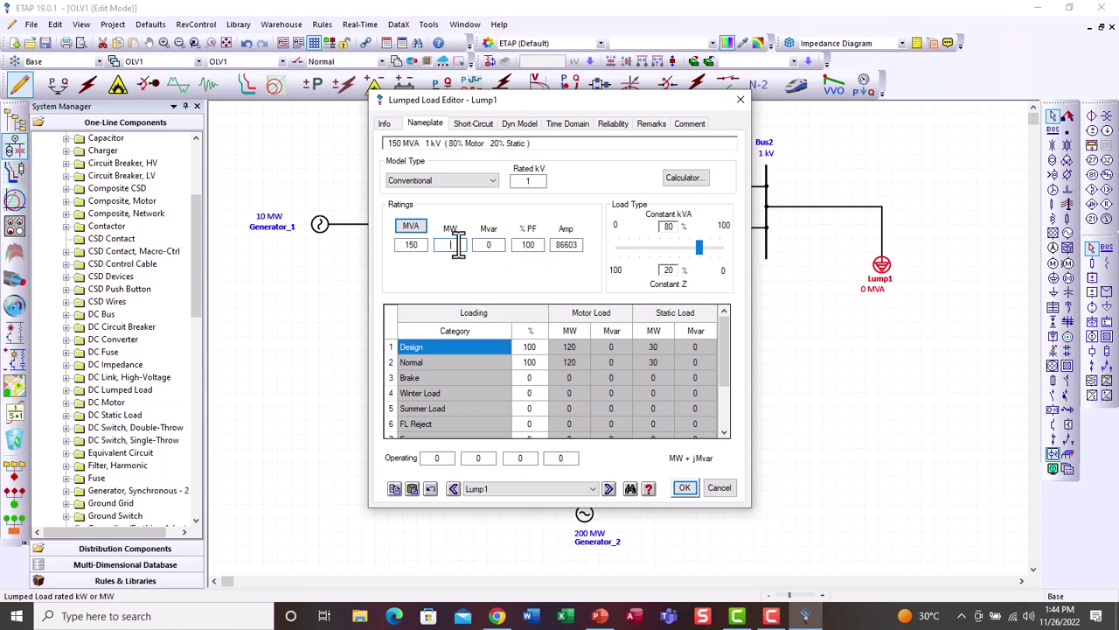
click(454, 245)
text(400)
click(496, 245)
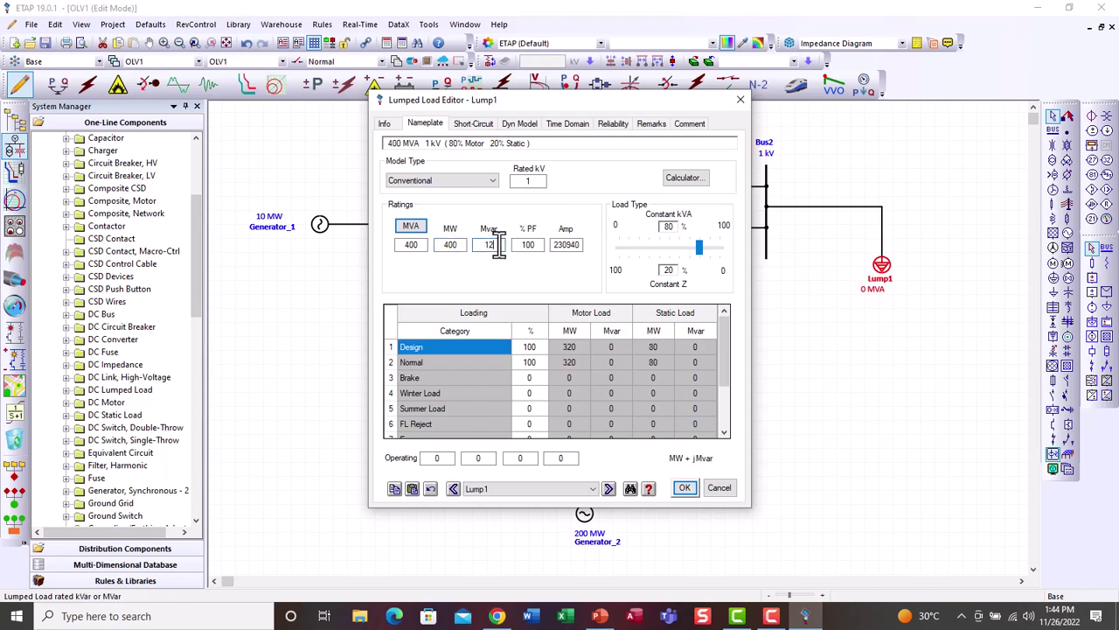
click(529, 284)
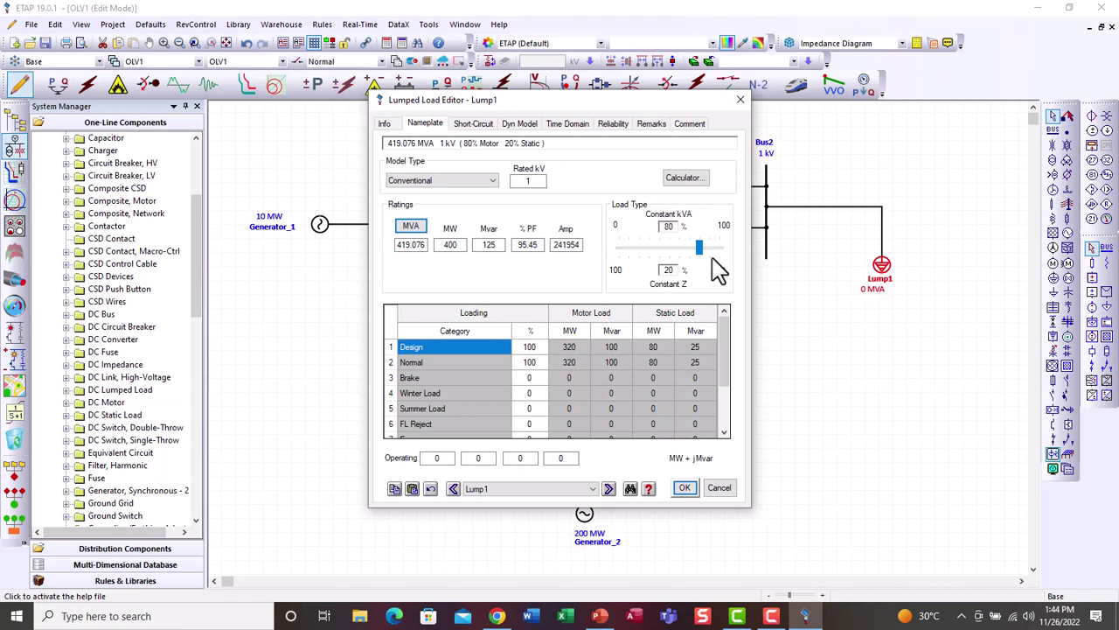
Shift the load mix toward constant kVA and apply Lump1's settings.
drag(700, 249, 722, 249)
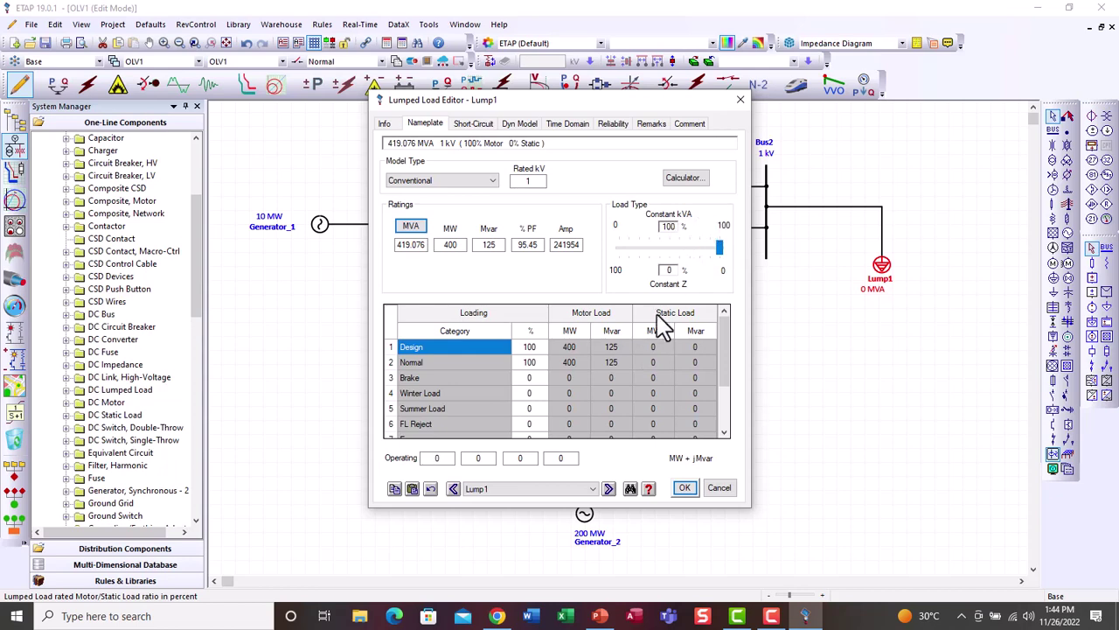
click(685, 487)
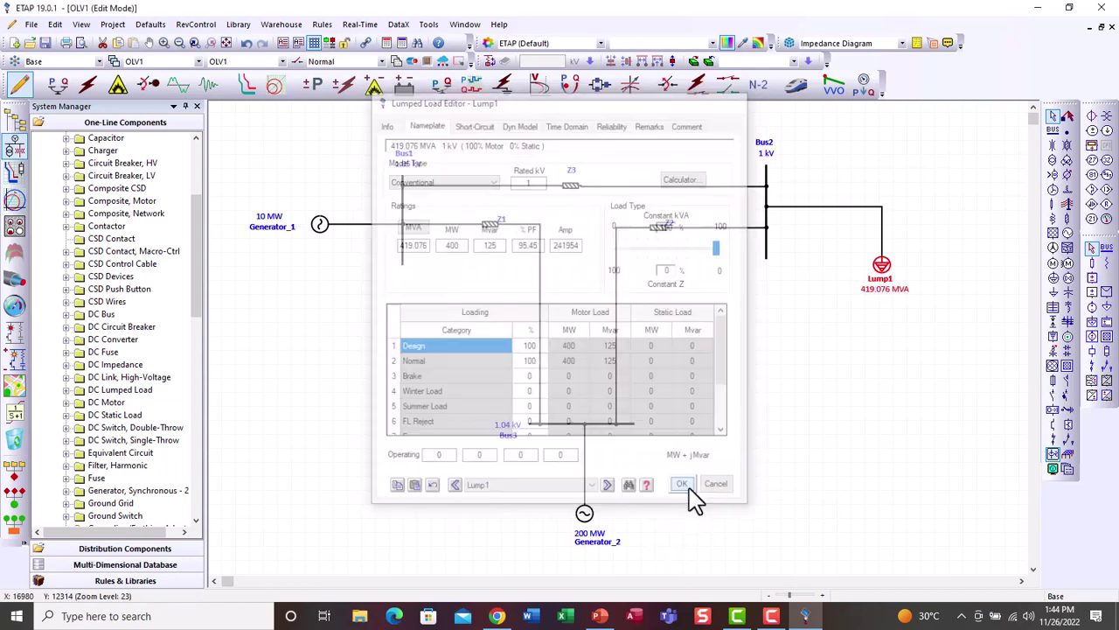
click(824, 408)
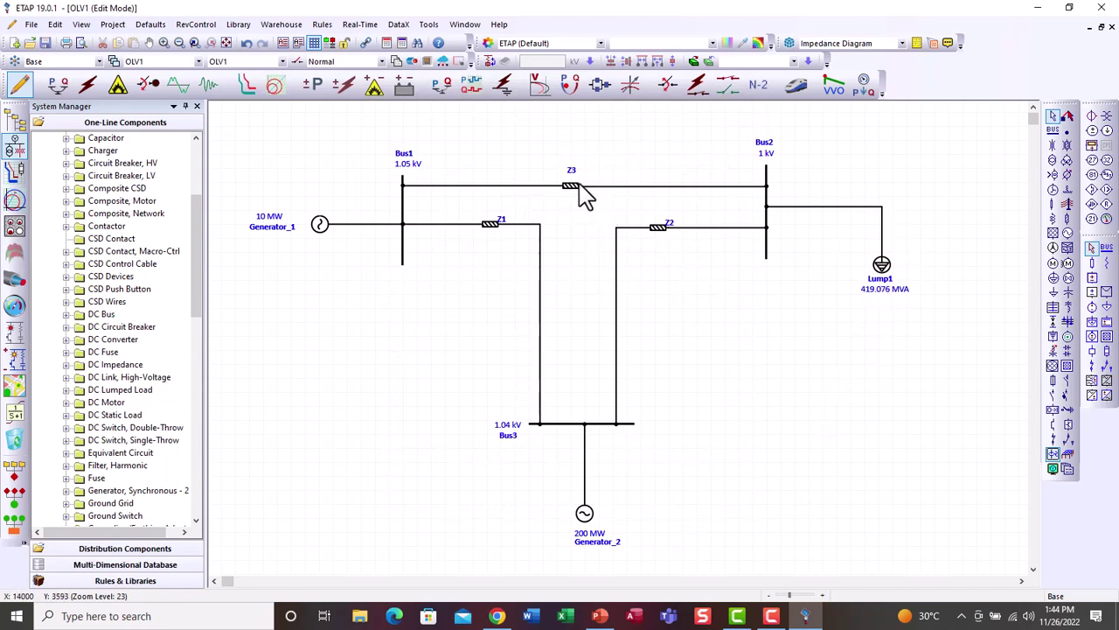
Enter 2% resistance and 4% reactance on Z1's Rating tab.
double_click(495, 226)
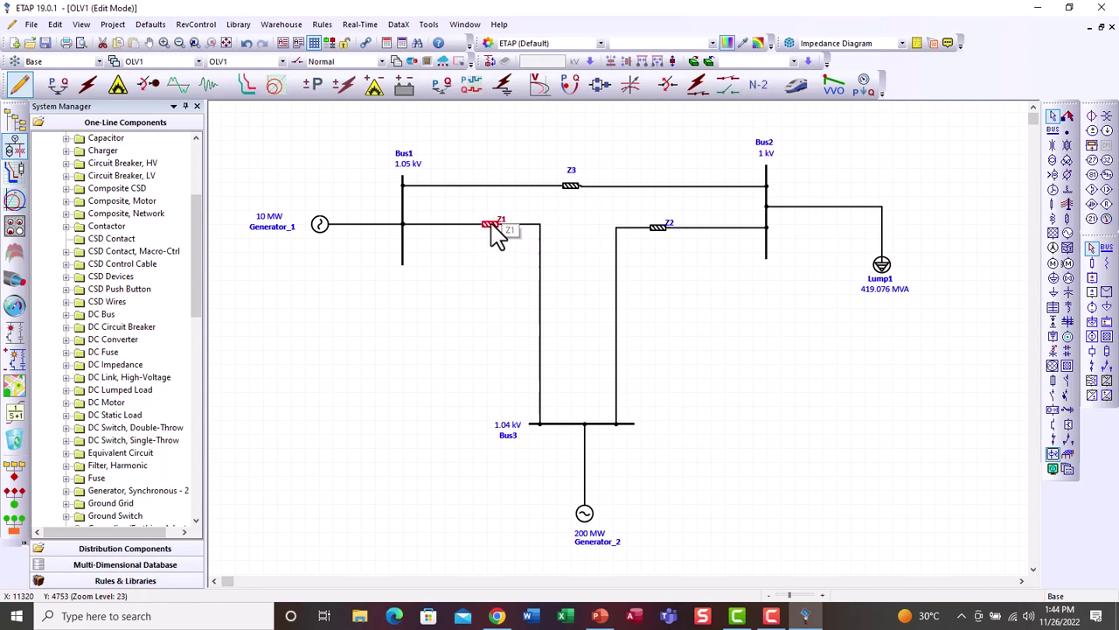
click(469, 220)
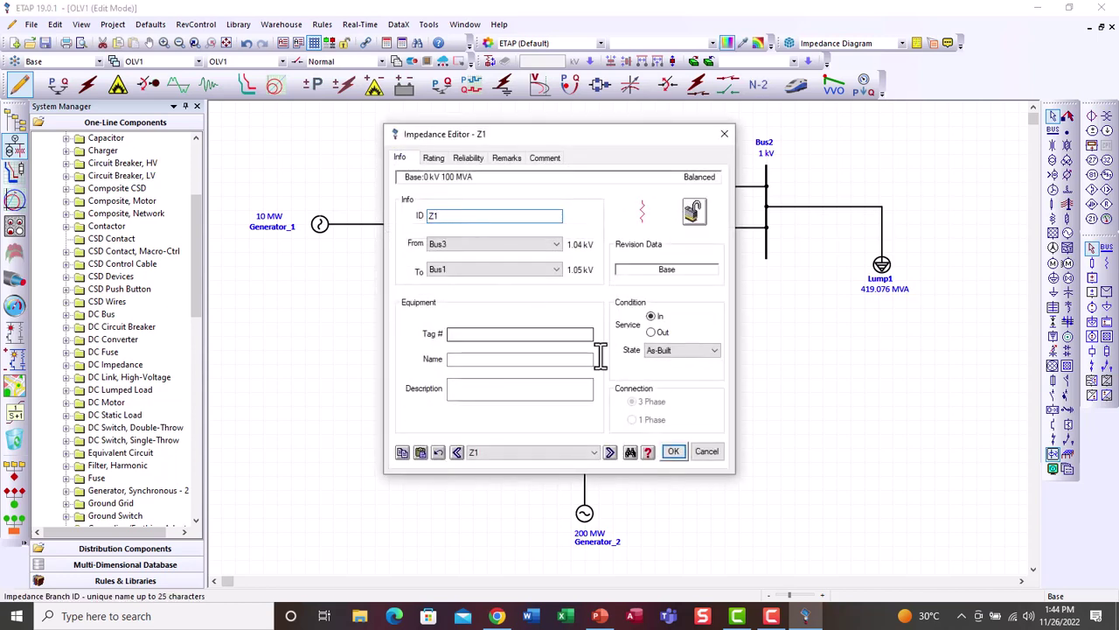
click(433, 163)
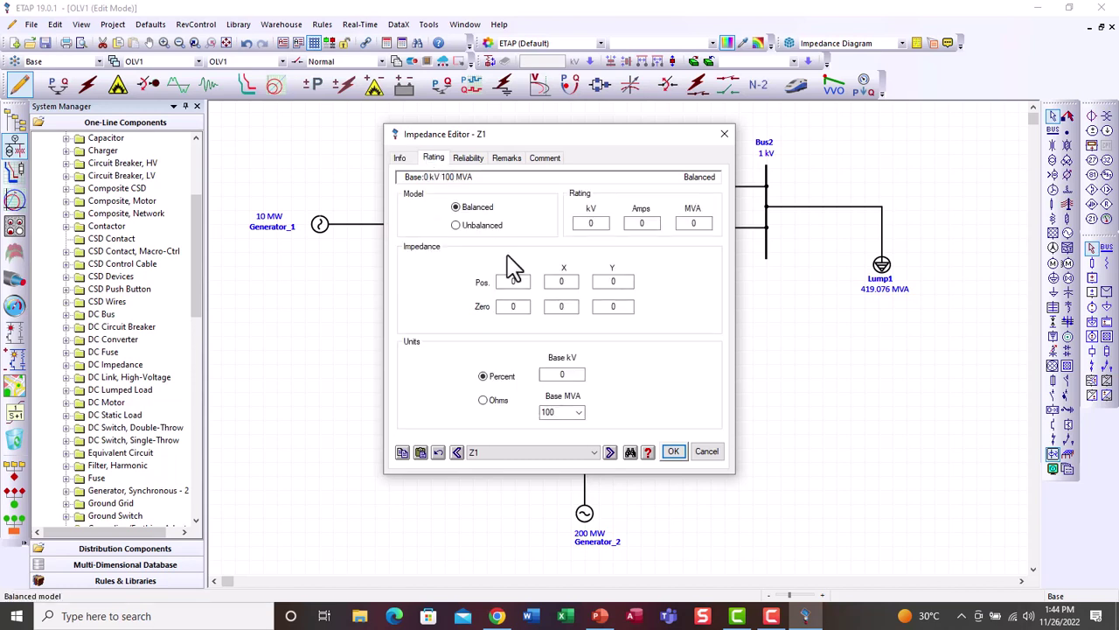
click(522, 280)
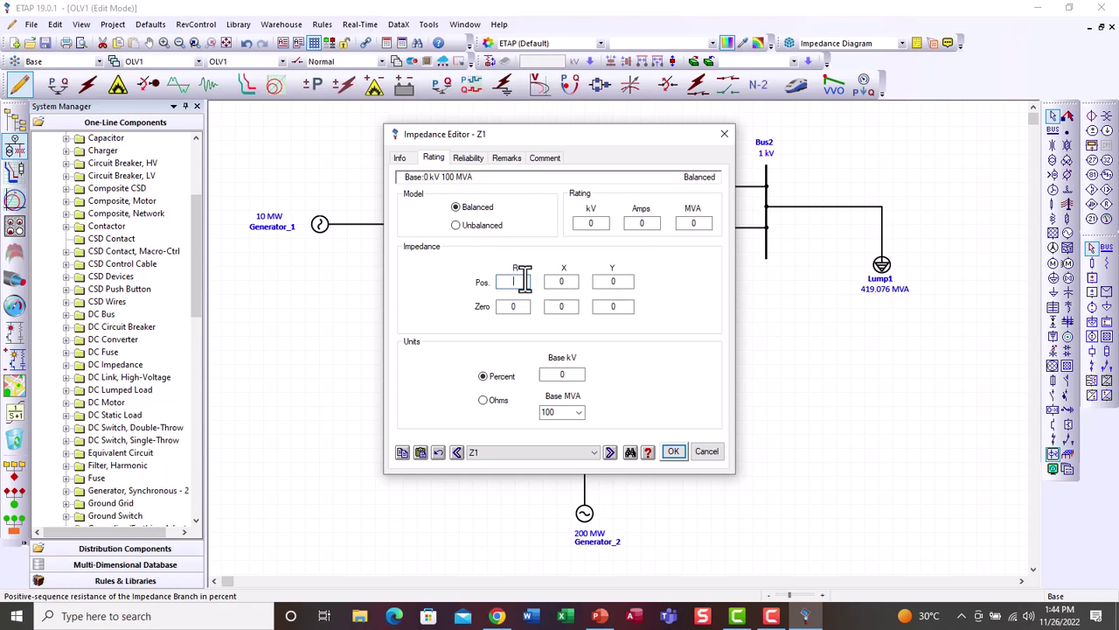
text(2)
click(560, 281)
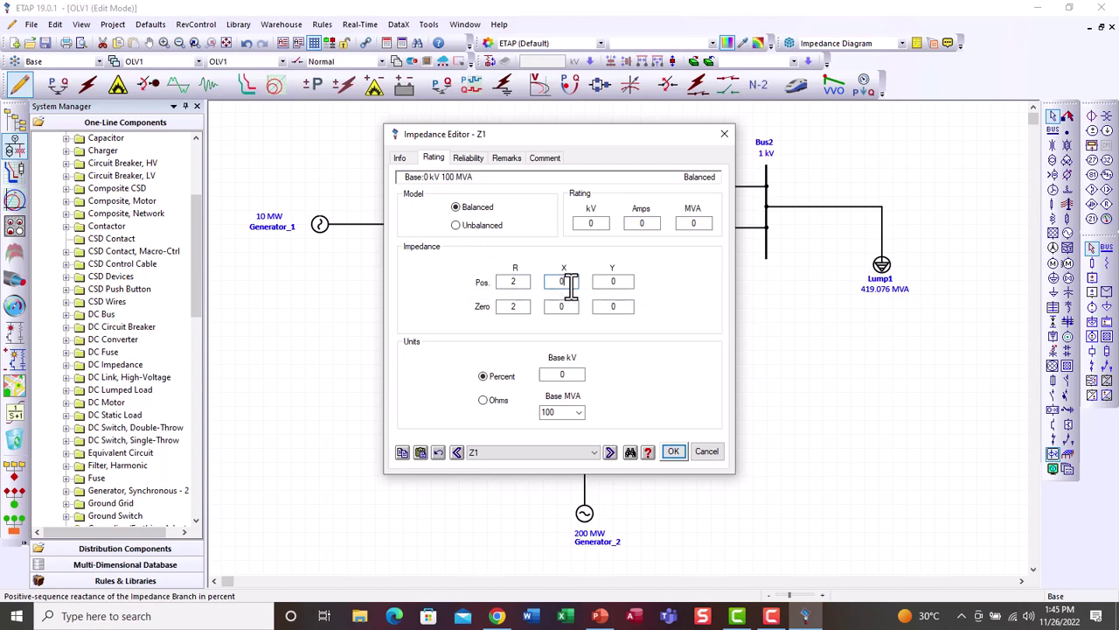
text(4)
key(Tab)
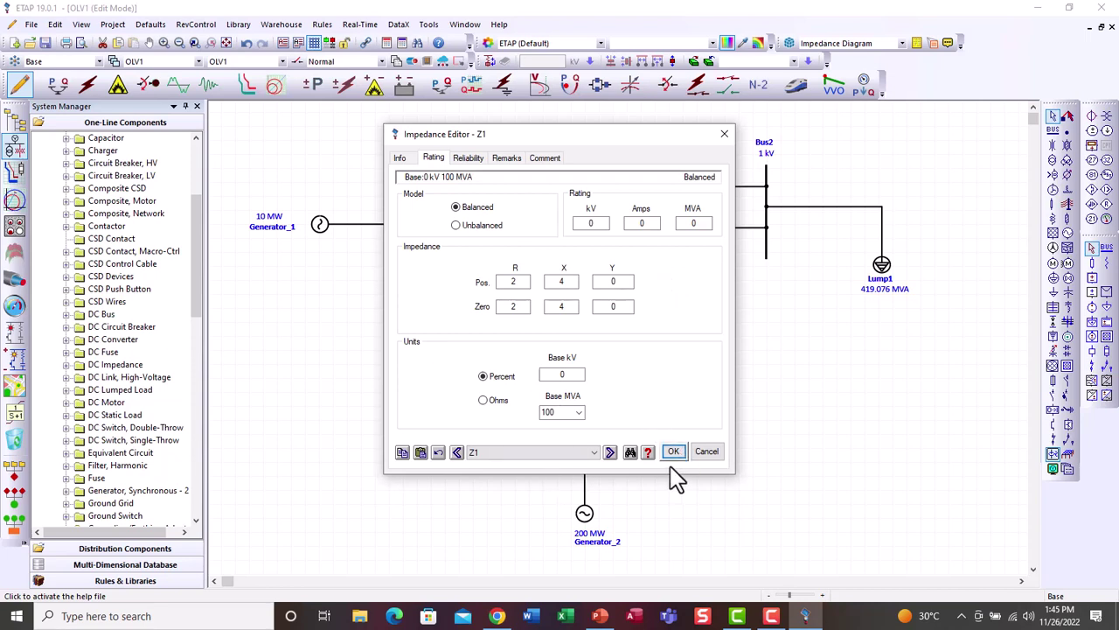
Set Z1's base kV to 1.05 and confirm its impedance settings.
click(573, 374)
key(BackSpace)
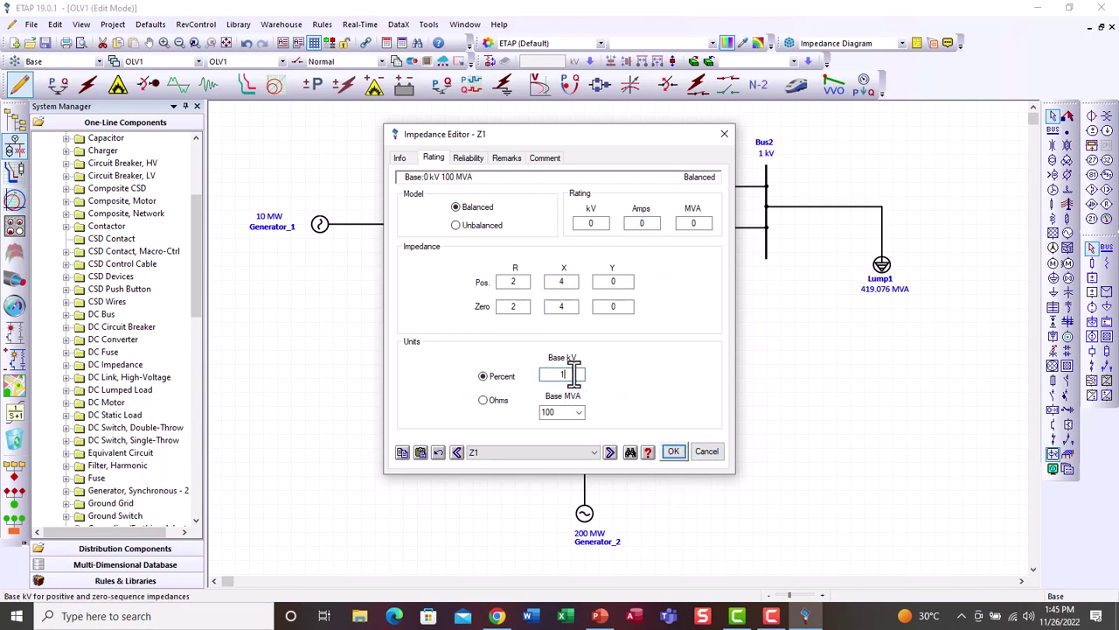
text(1)
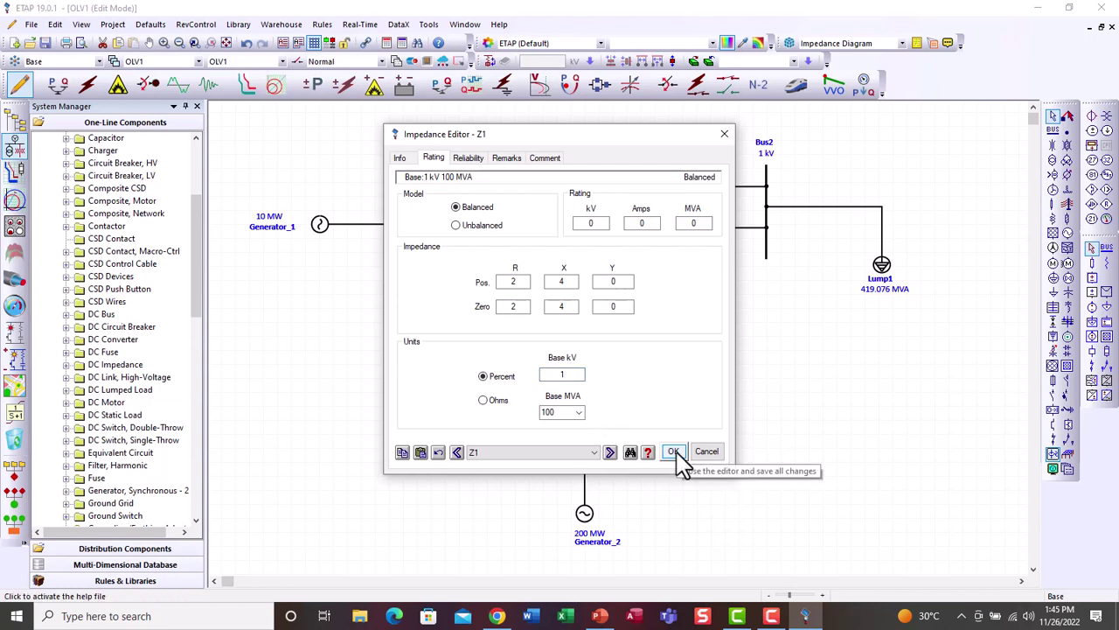
drag(537, 138, 573, 155)
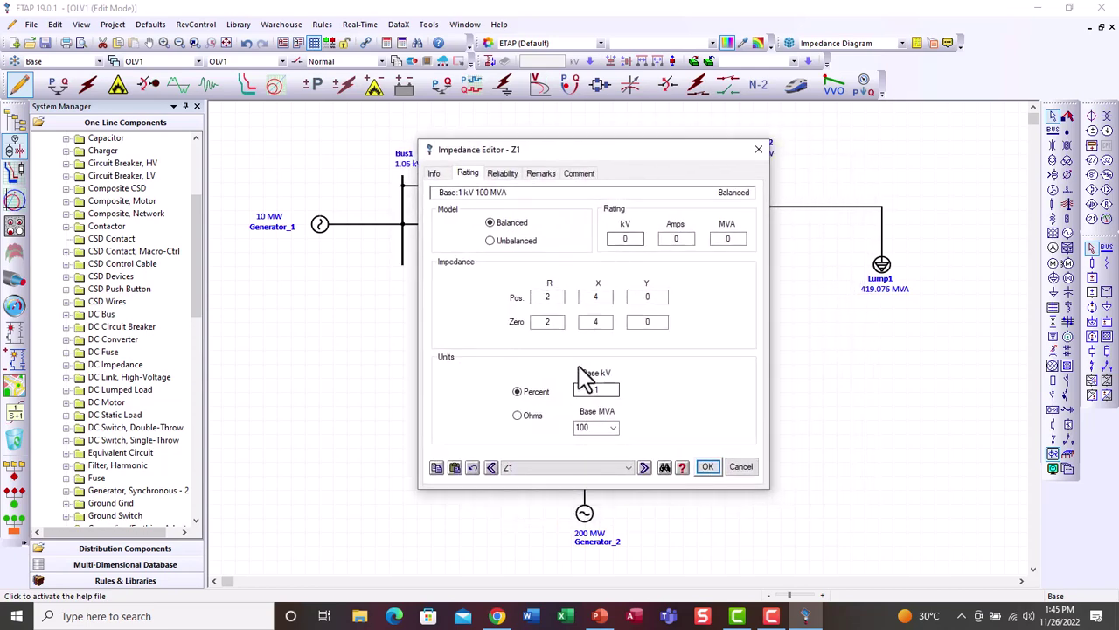
click(612, 389)
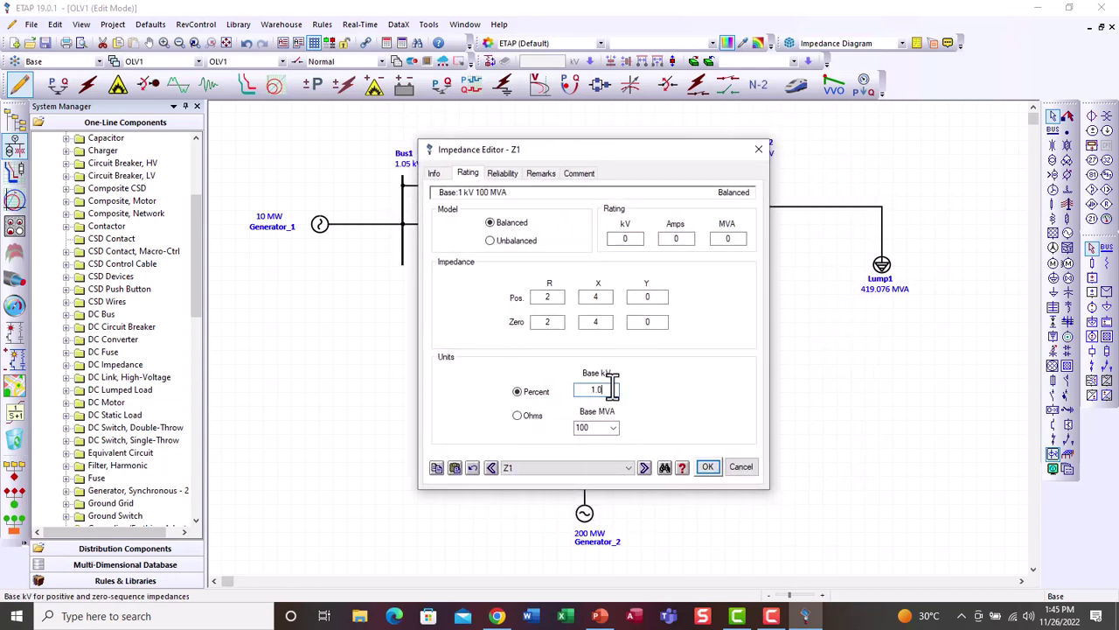
click(711, 470)
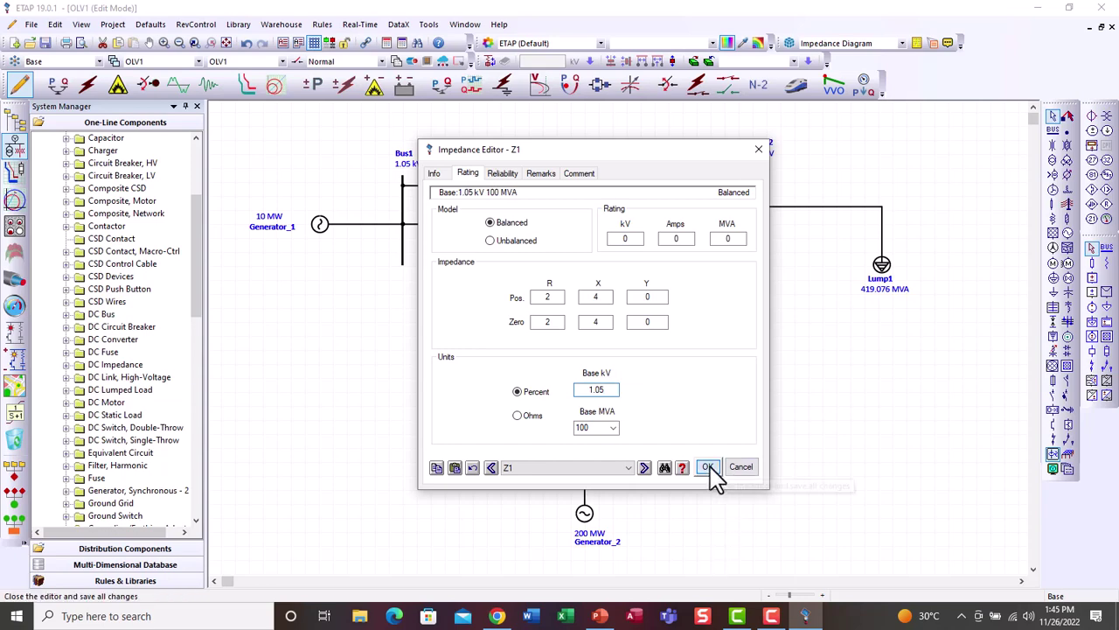
click(724, 320)
click(662, 232)
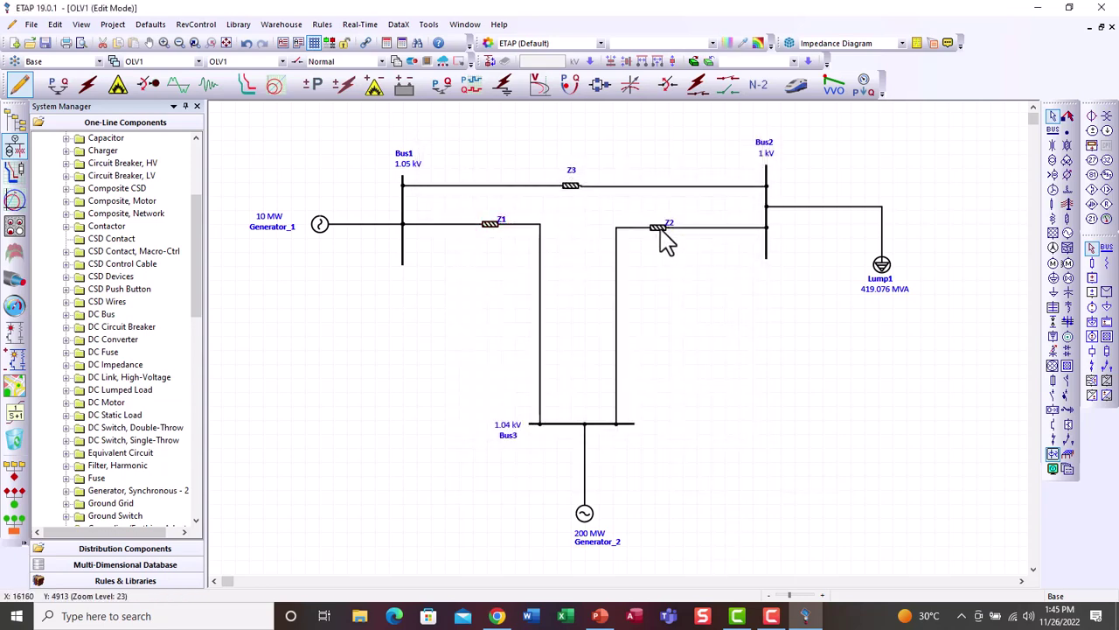
double_click(662, 232)
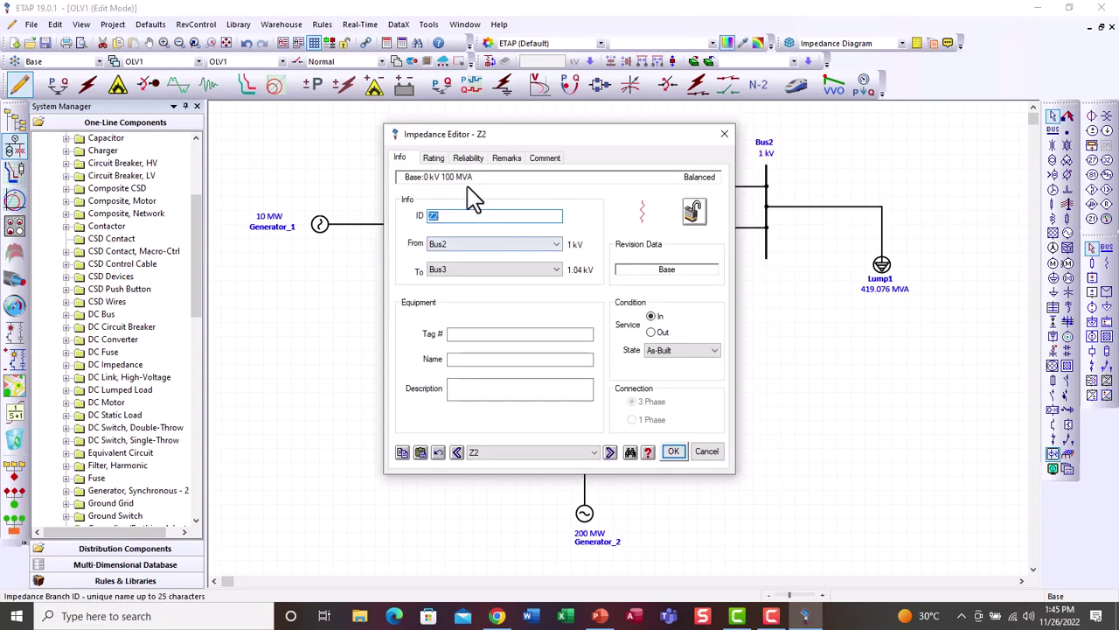
Give Z2 R = 1.25% and X = 2.5% on a 1 kV base and confirm.
click(435, 159)
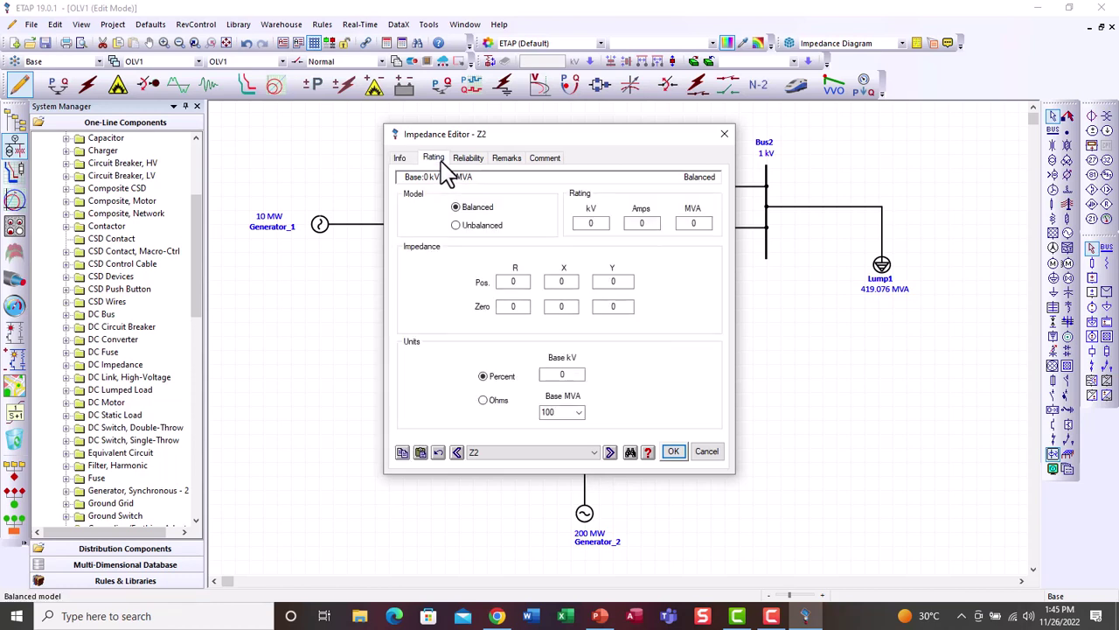
click(525, 281)
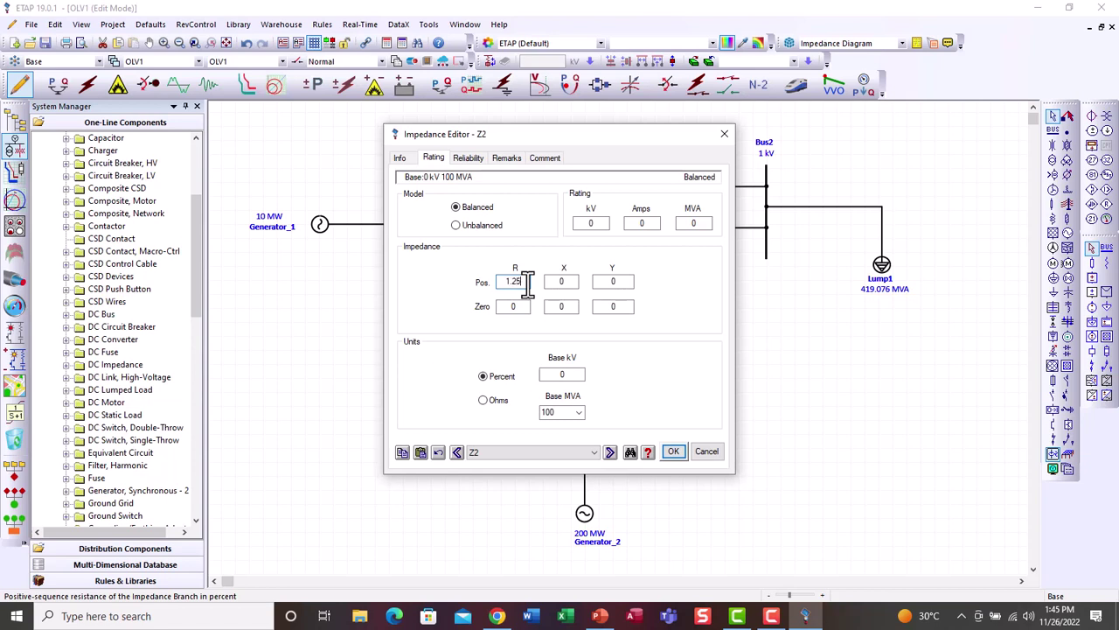
text(1.25)
click(572, 282)
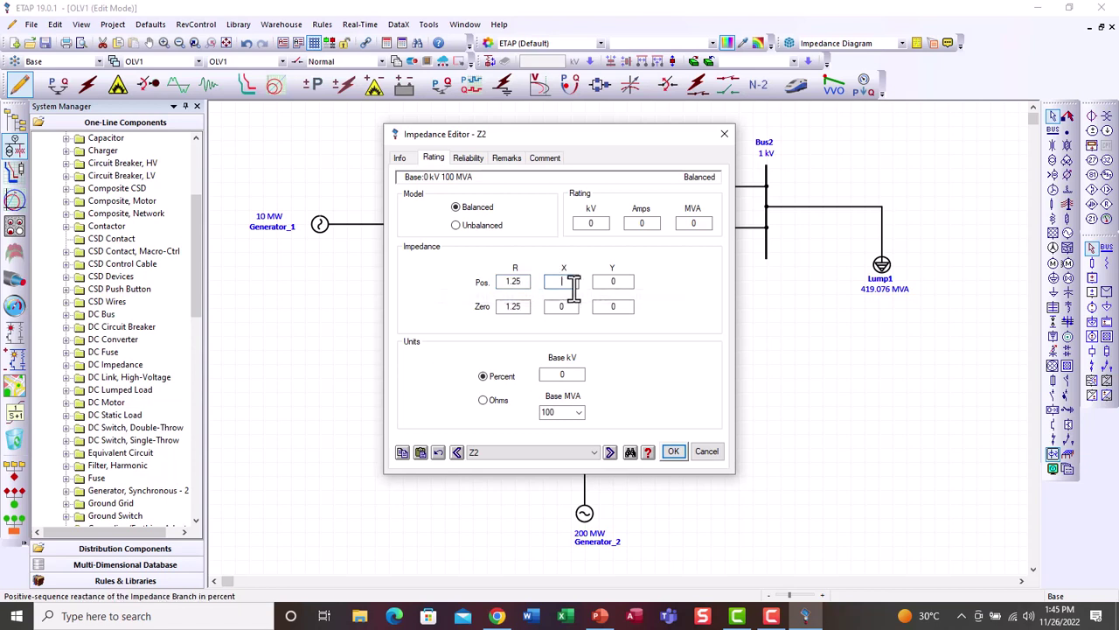
text(2.5)
key(Tab)
click(567, 374)
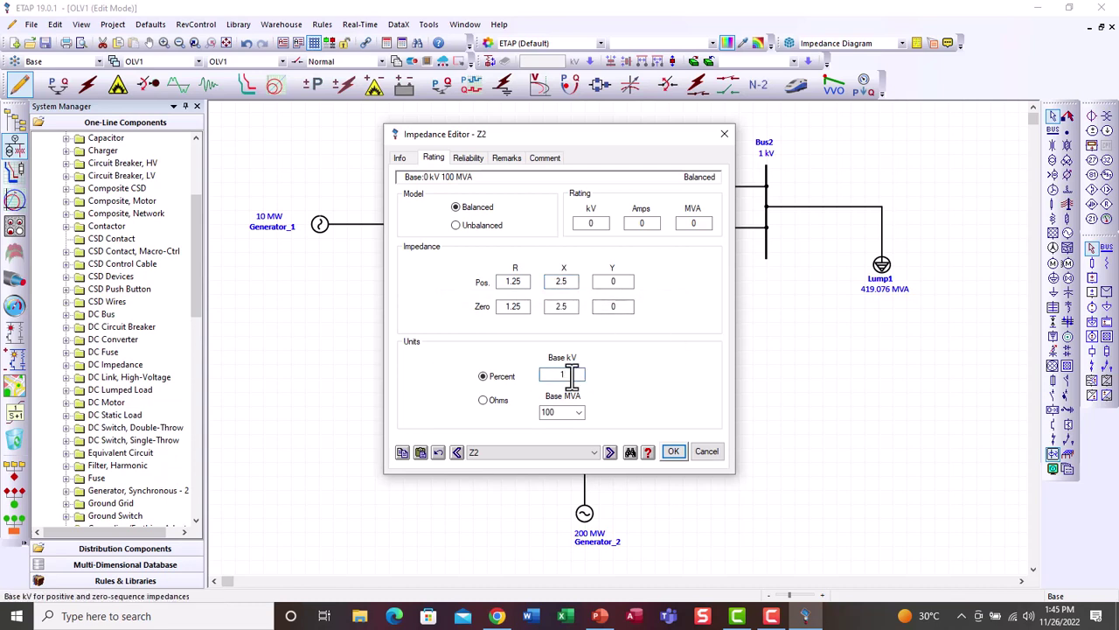
text(1)
click(673, 451)
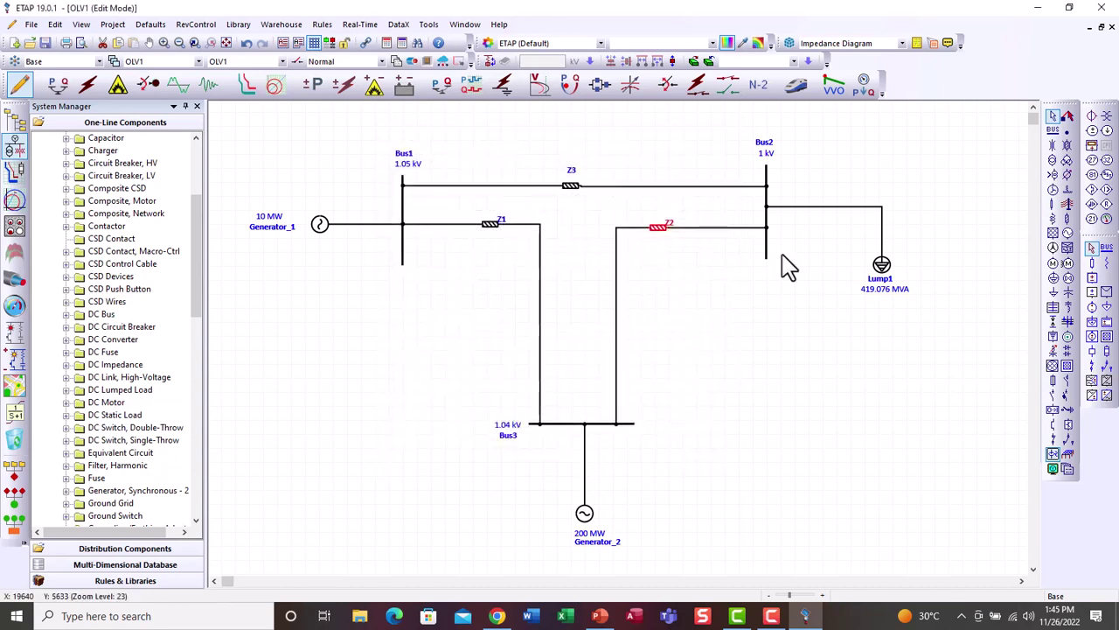
Give Z3 R = 1% and X = 3% on a 1 kV base and confirm.
double_click(572, 185)
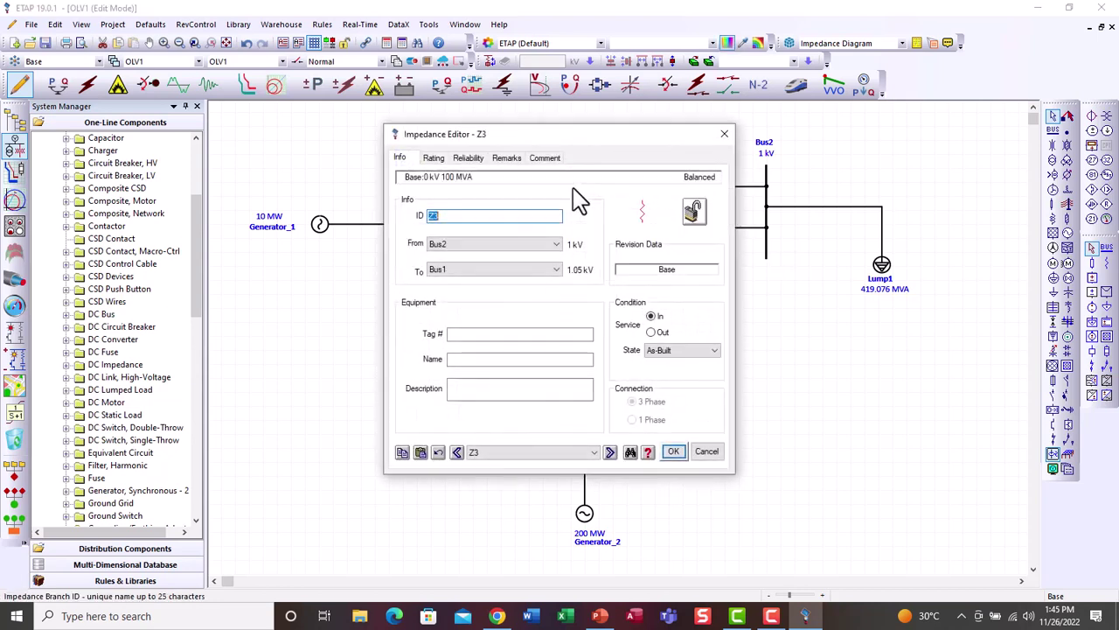
click(434, 160)
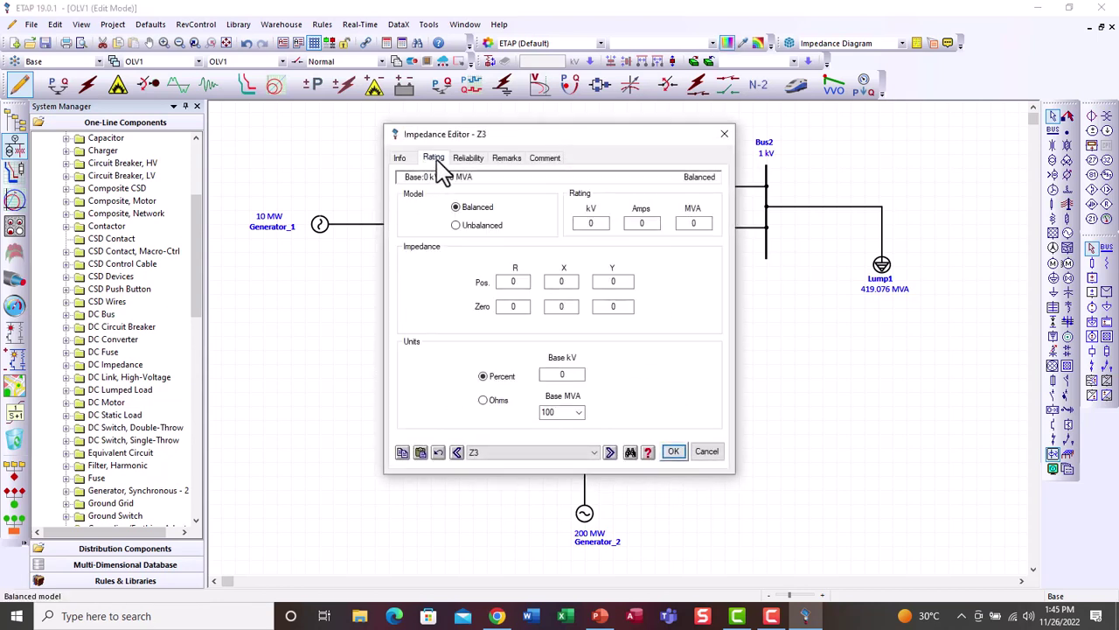
click(527, 281)
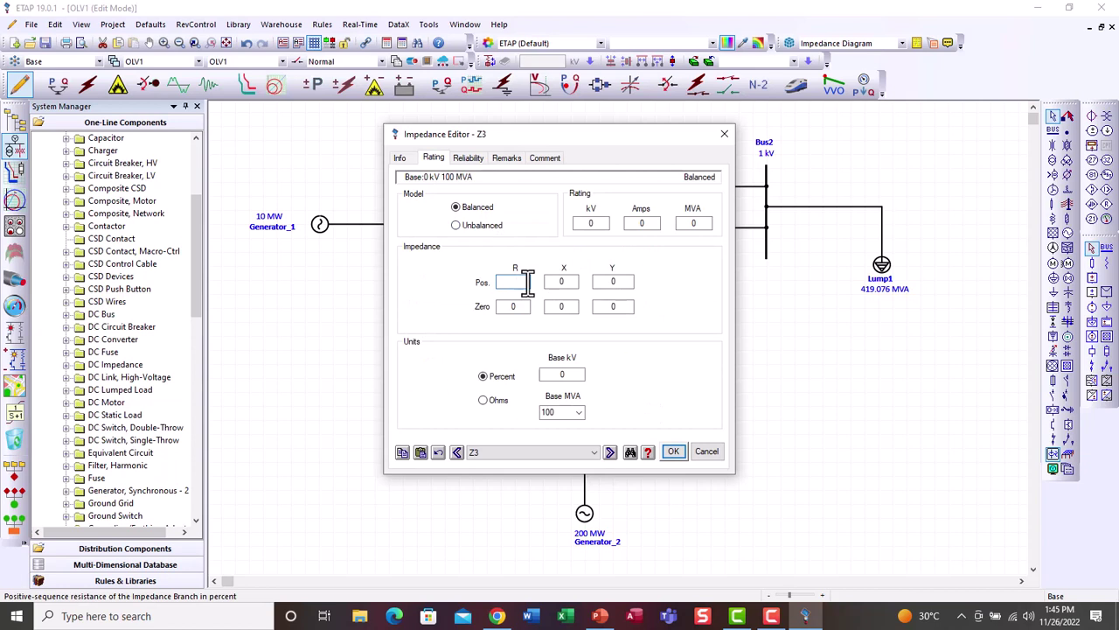
text(1)
click(567, 281)
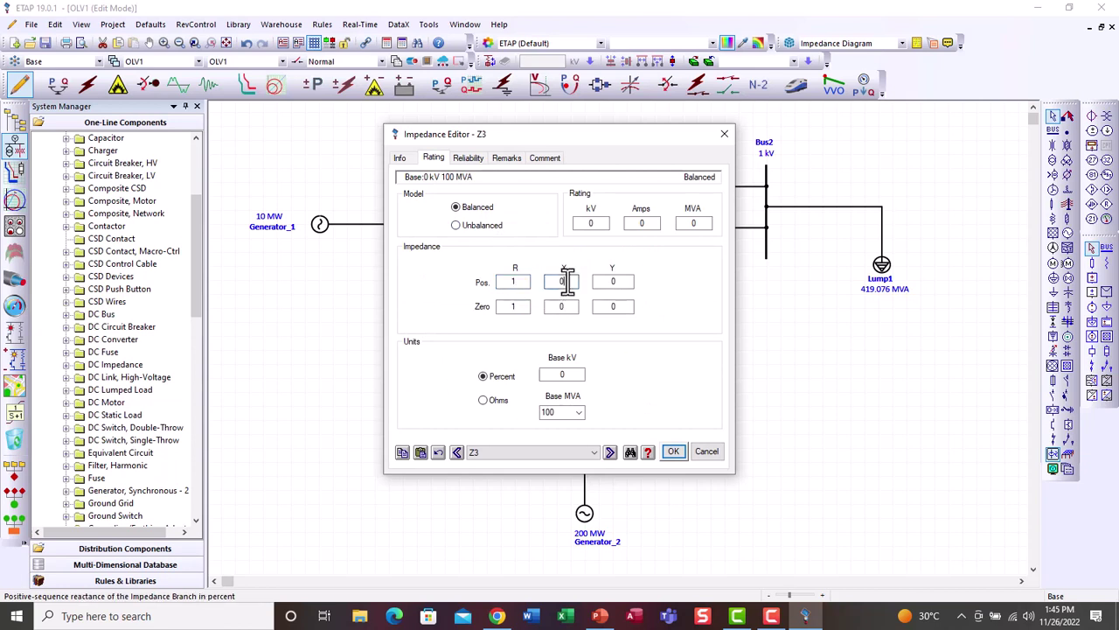
click(568, 373)
text(1)
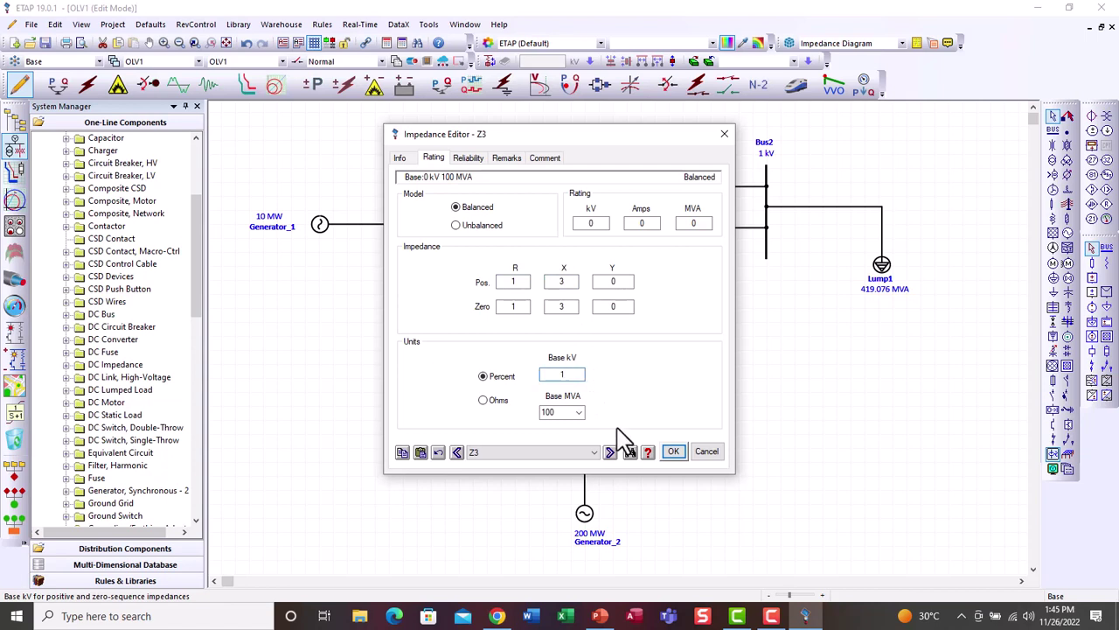
click(674, 452)
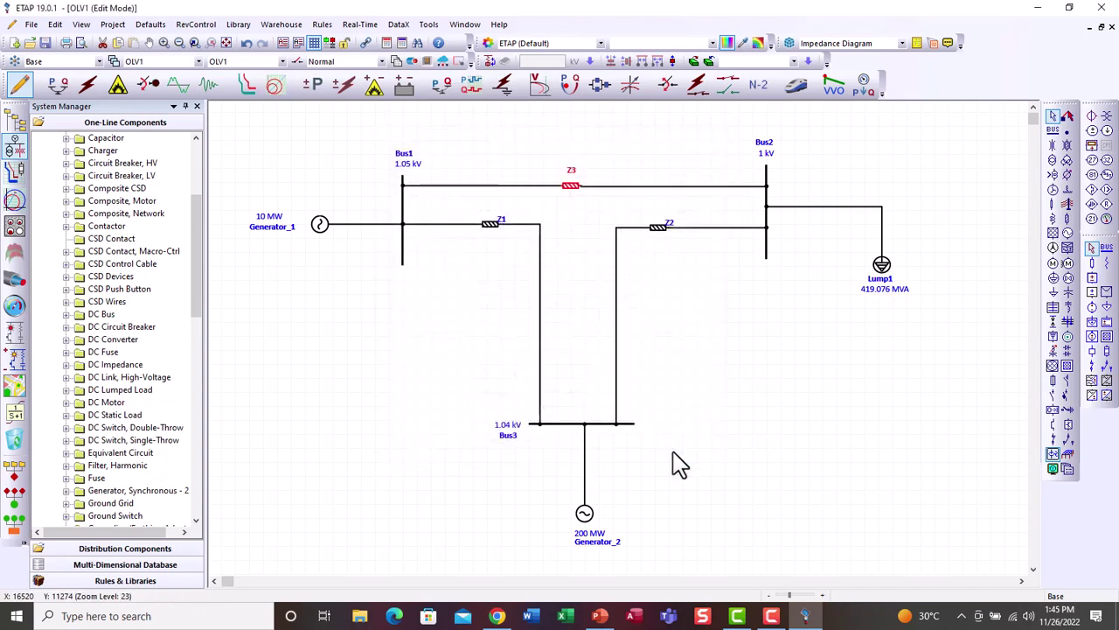
click(733, 352)
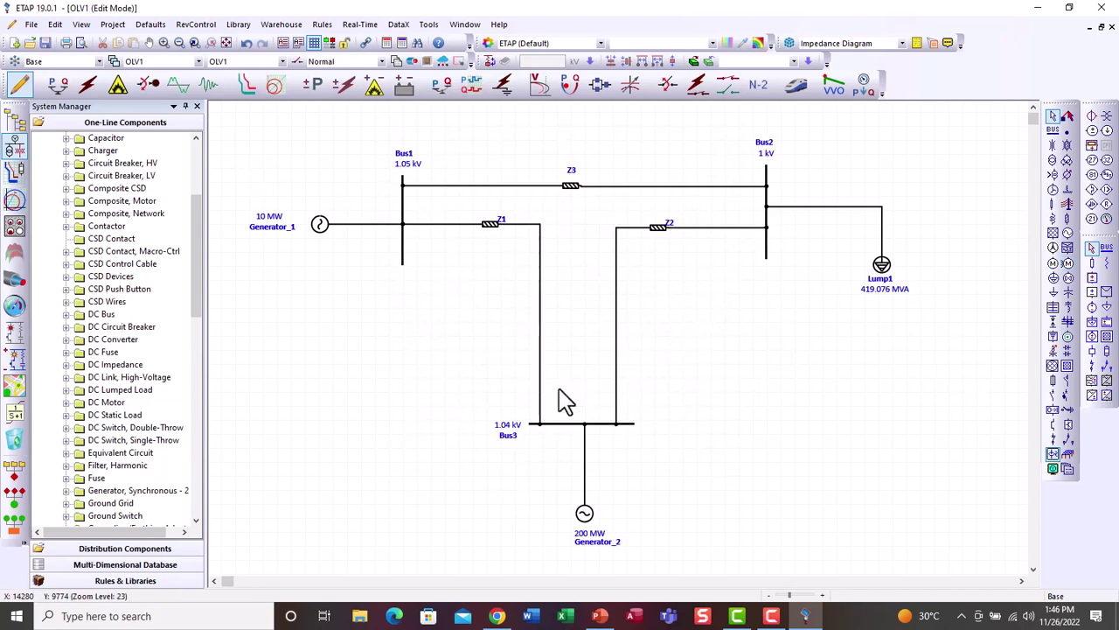
Run the load flow in Load Flow mode, keeping the output report name Untitled.
click(58, 87)
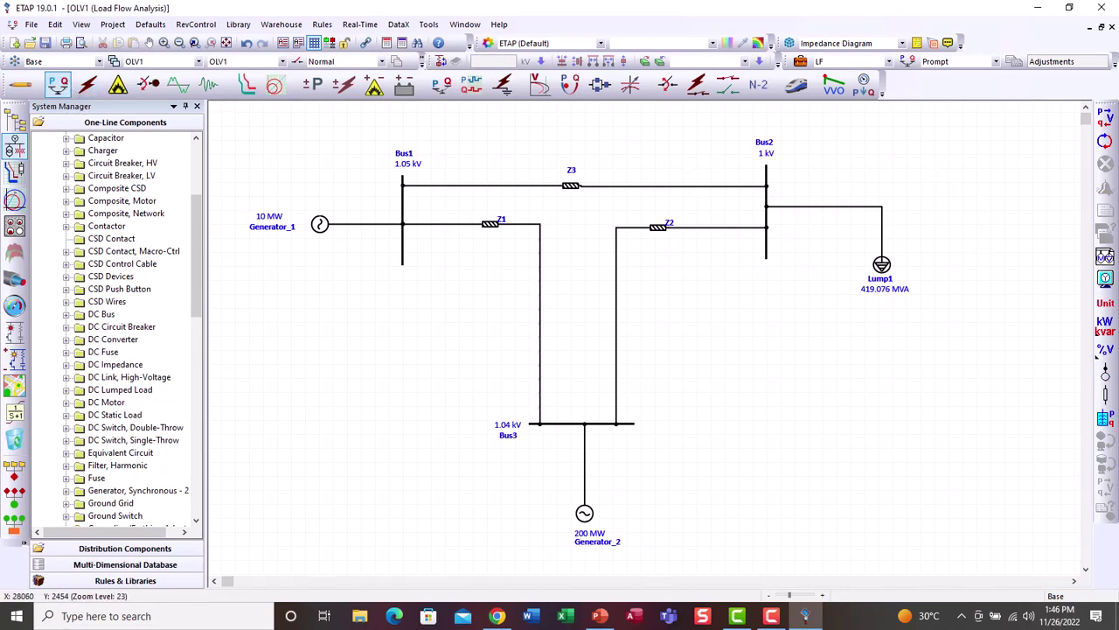
click(1106, 120)
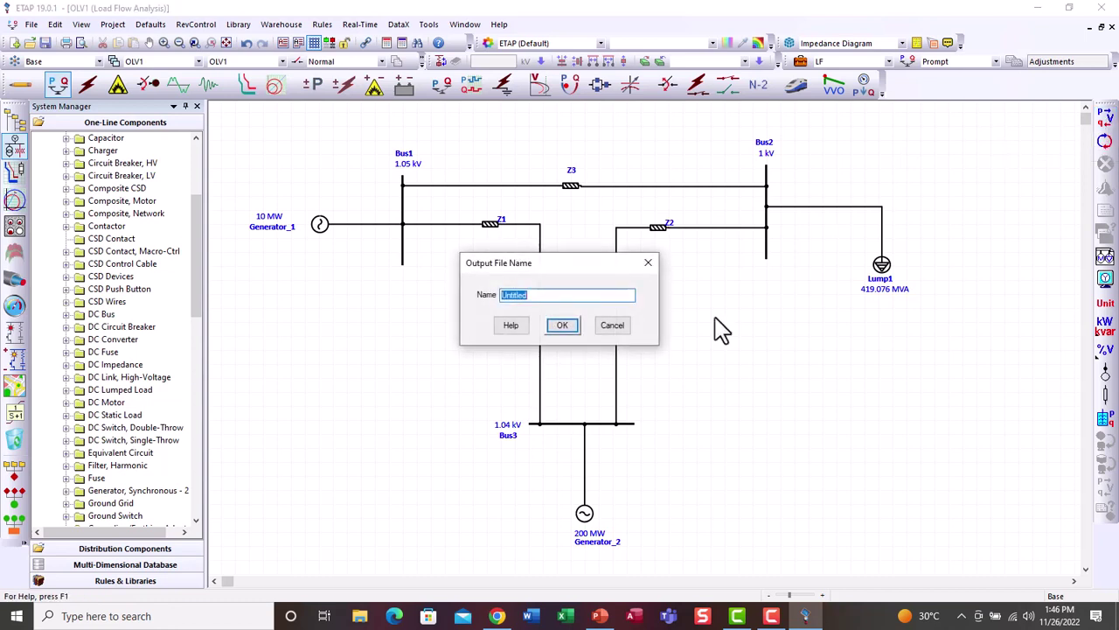
click(562, 325)
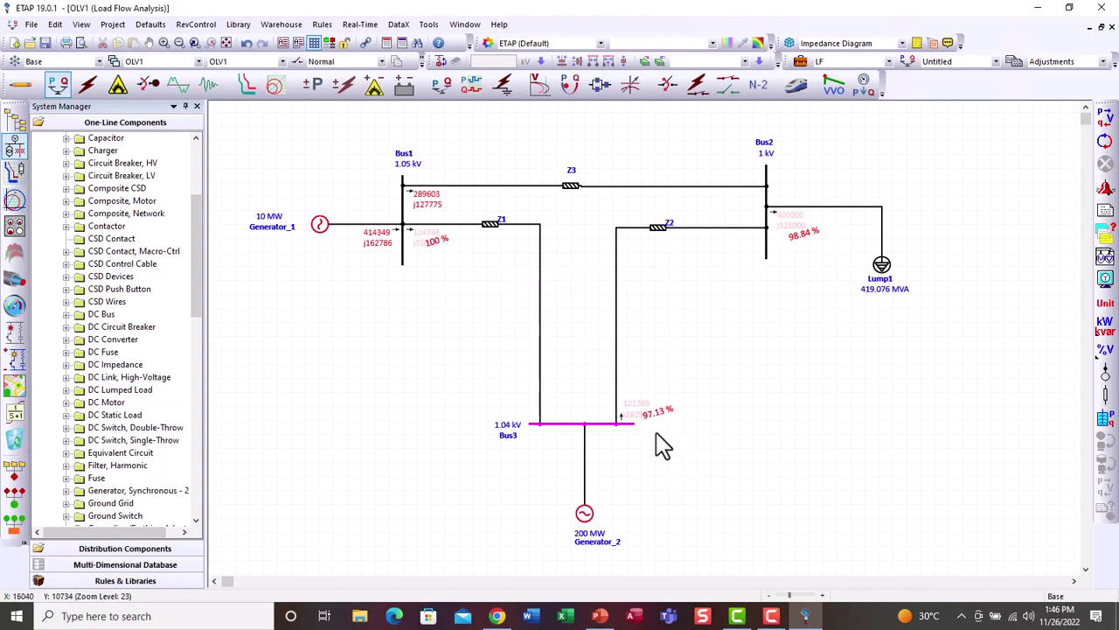
Nudge the 97.13%, 98.84% and 100% bus voltage labels clear of the flow values.
drag(657, 412, 667, 414)
click(812, 393)
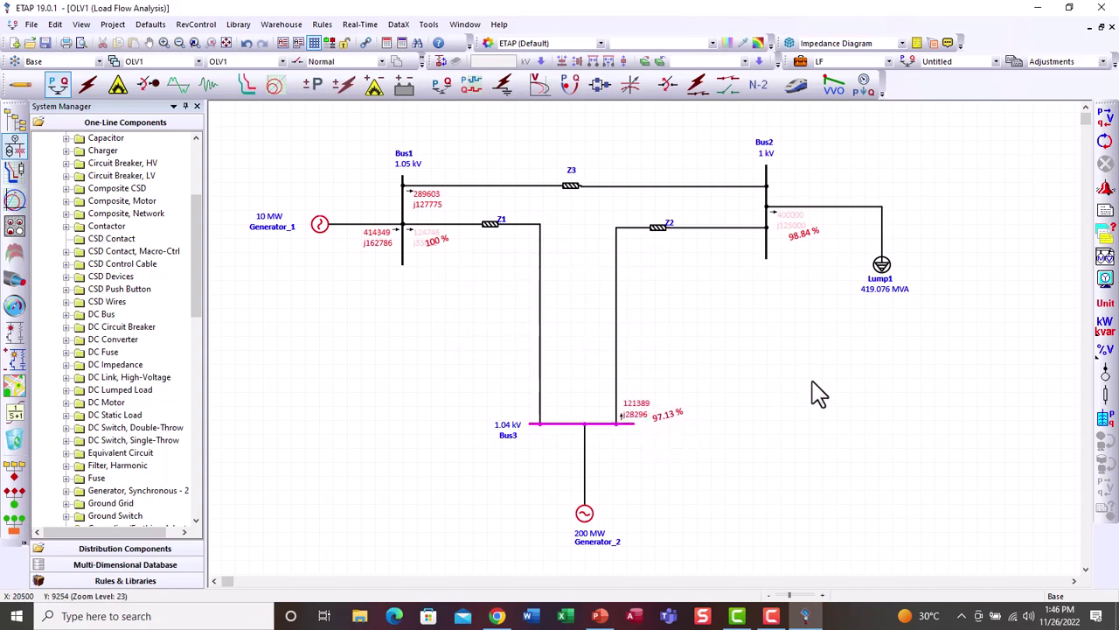
drag(806, 249, 805, 256)
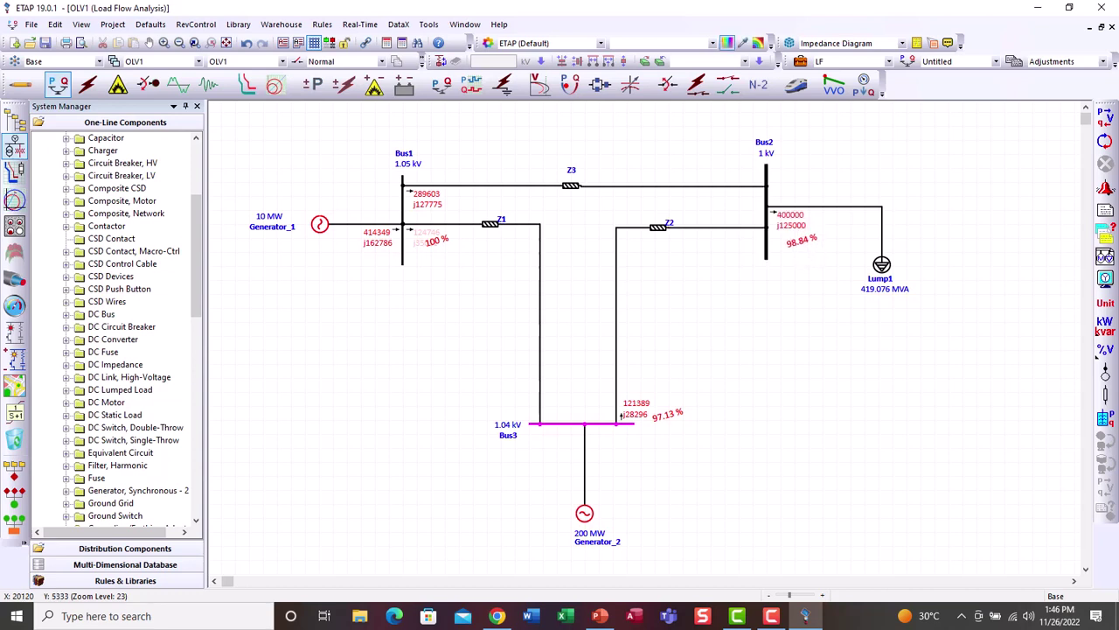
drag(442, 254, 428, 272)
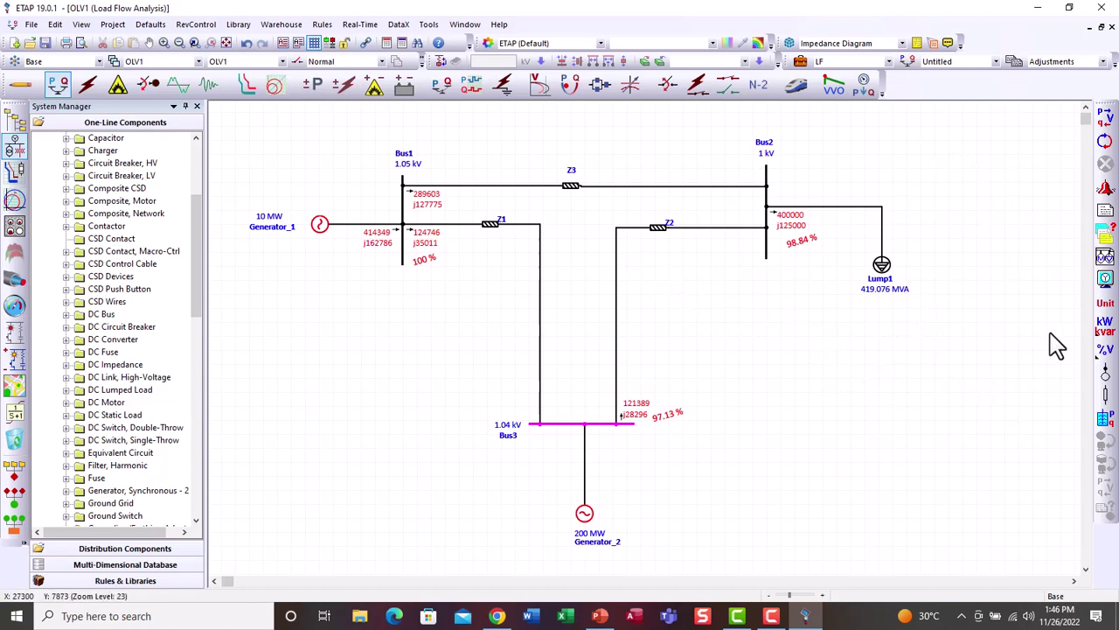
Cycle the flow display through amps, kVA, kW and kvar, ending at kW + jkvar pairs.
click(1106, 328)
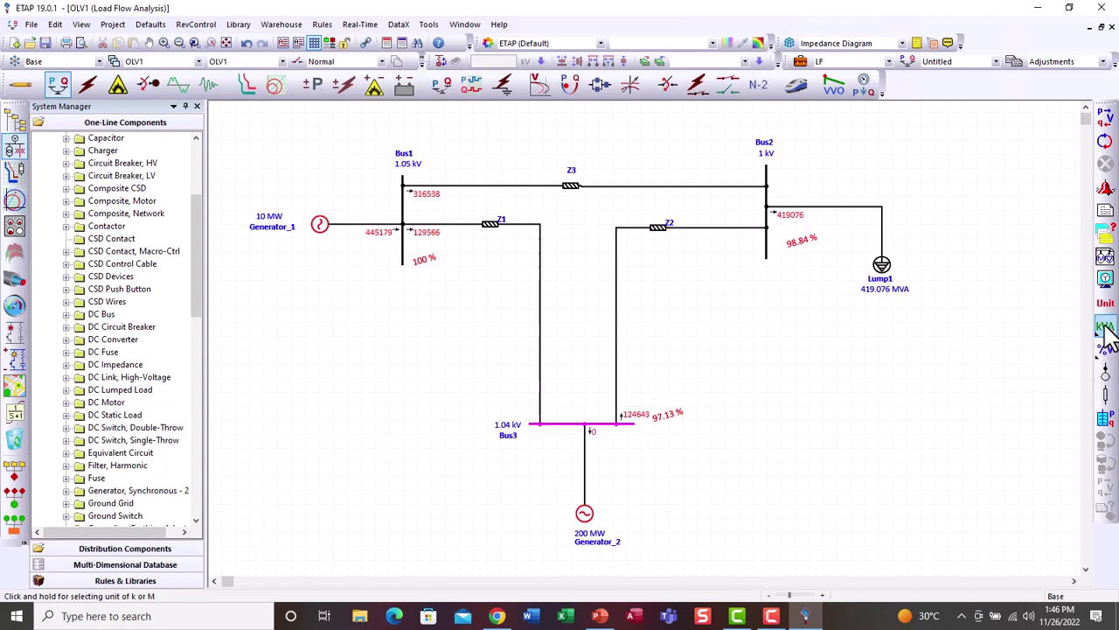
click(1106, 330)
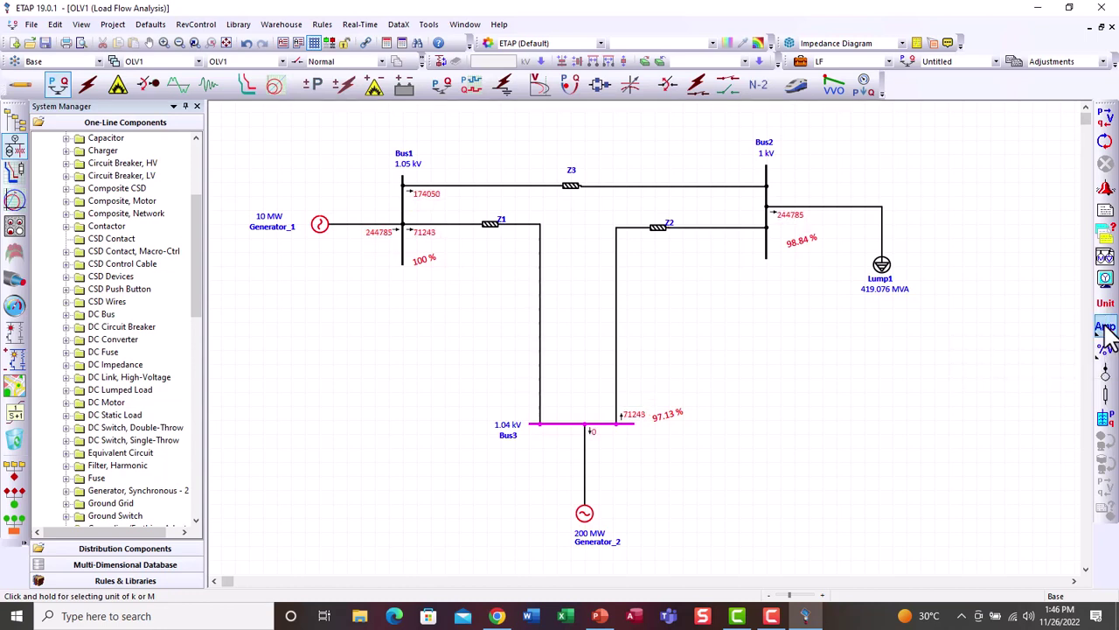
click(1106, 329)
click(1106, 329)
click(1105, 330)
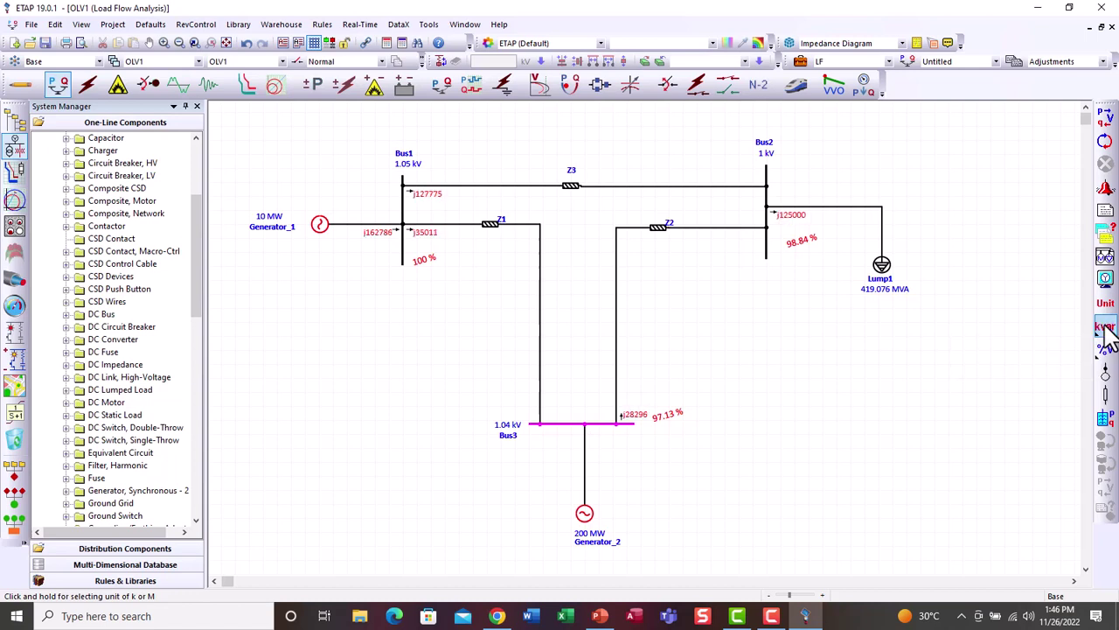
click(1104, 331)
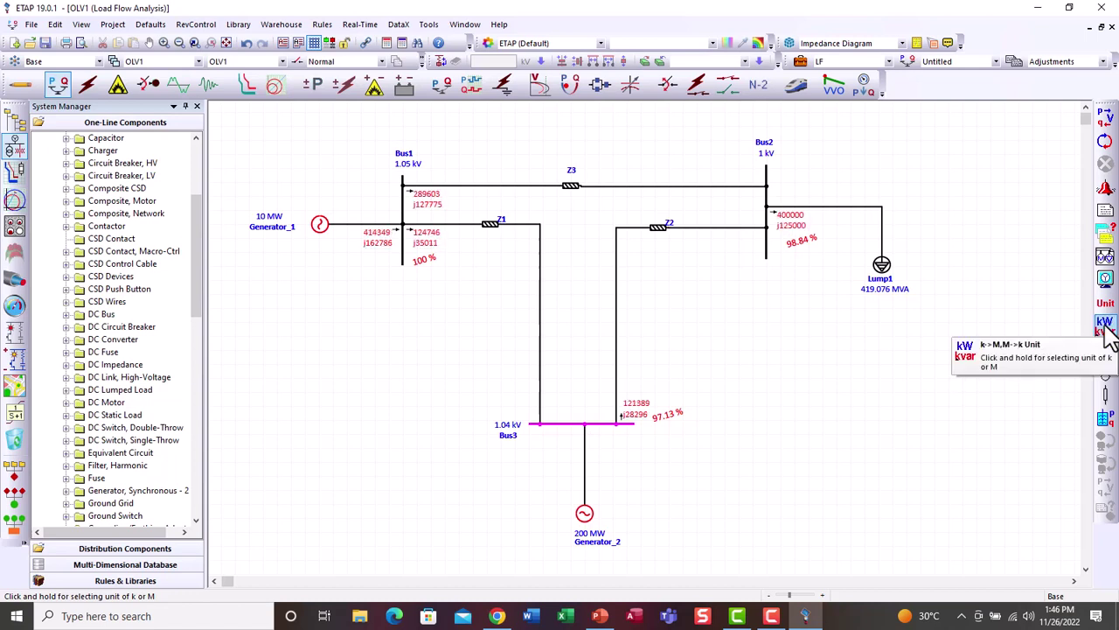
click(1104, 330)
click(1106, 330)
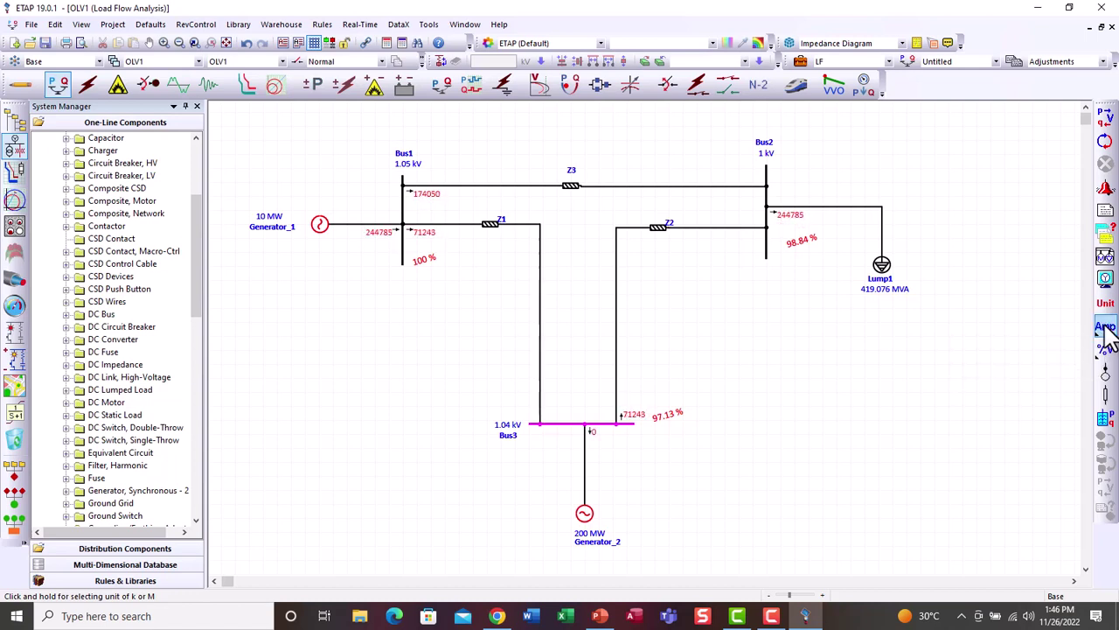
click(1106, 330)
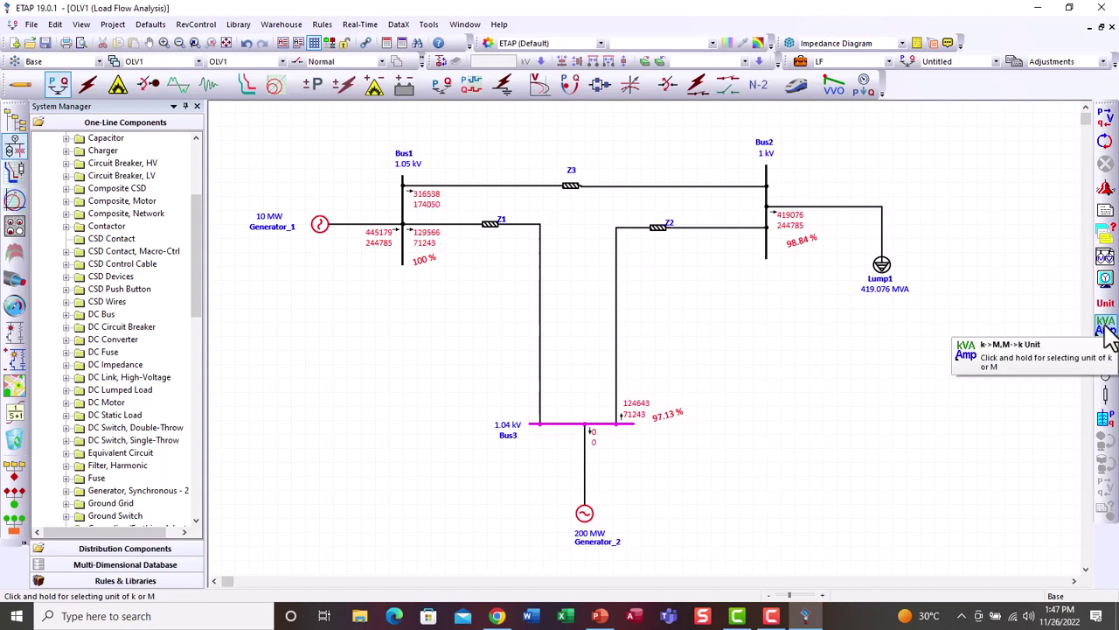
click(1106, 329)
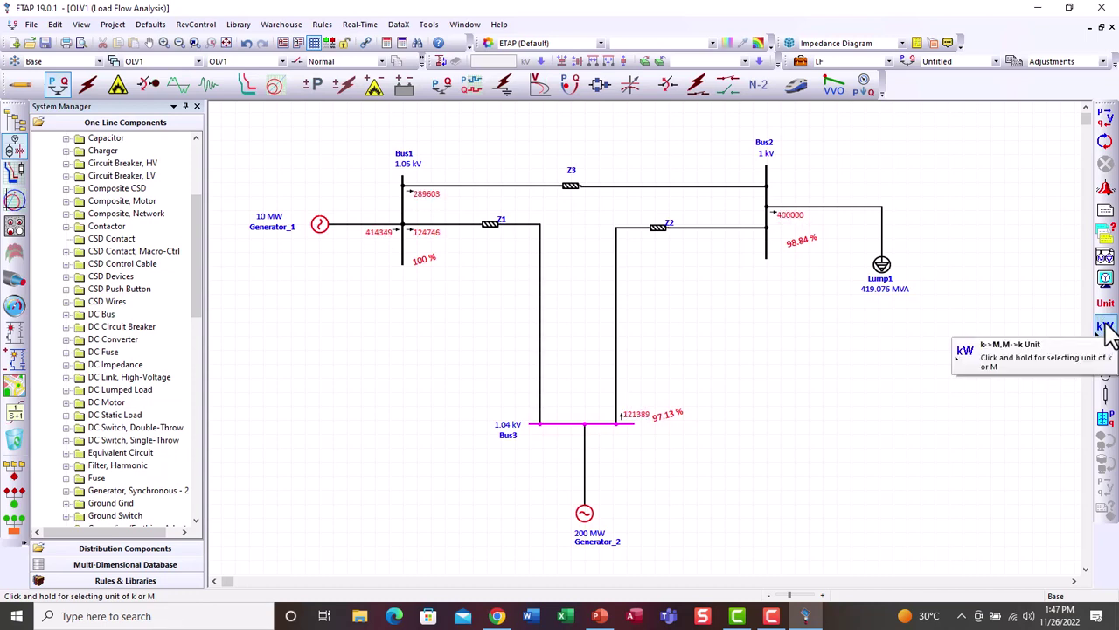
click(1105, 330)
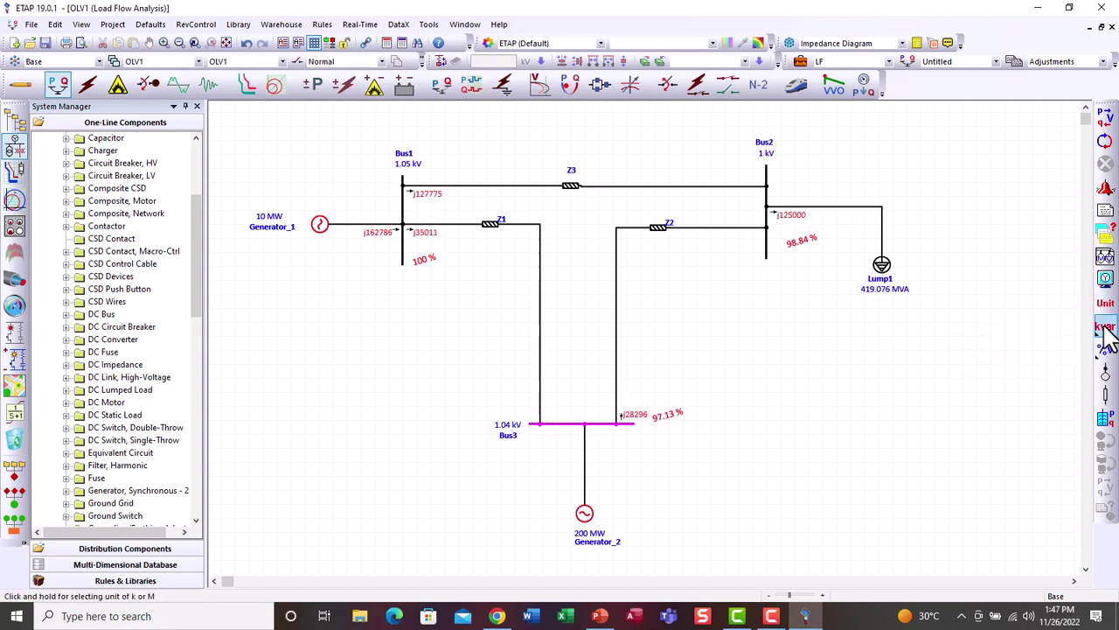
click(1104, 332)
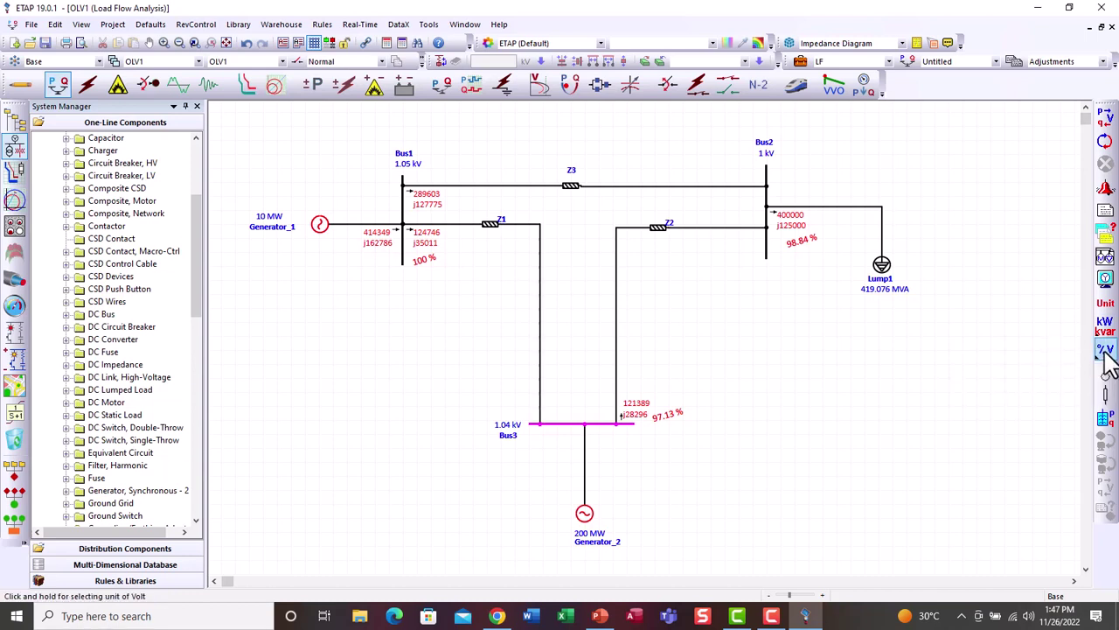
Toggle bus voltages to kV and back to %, then show flows in base VA units.
click(1105, 355)
click(1105, 352)
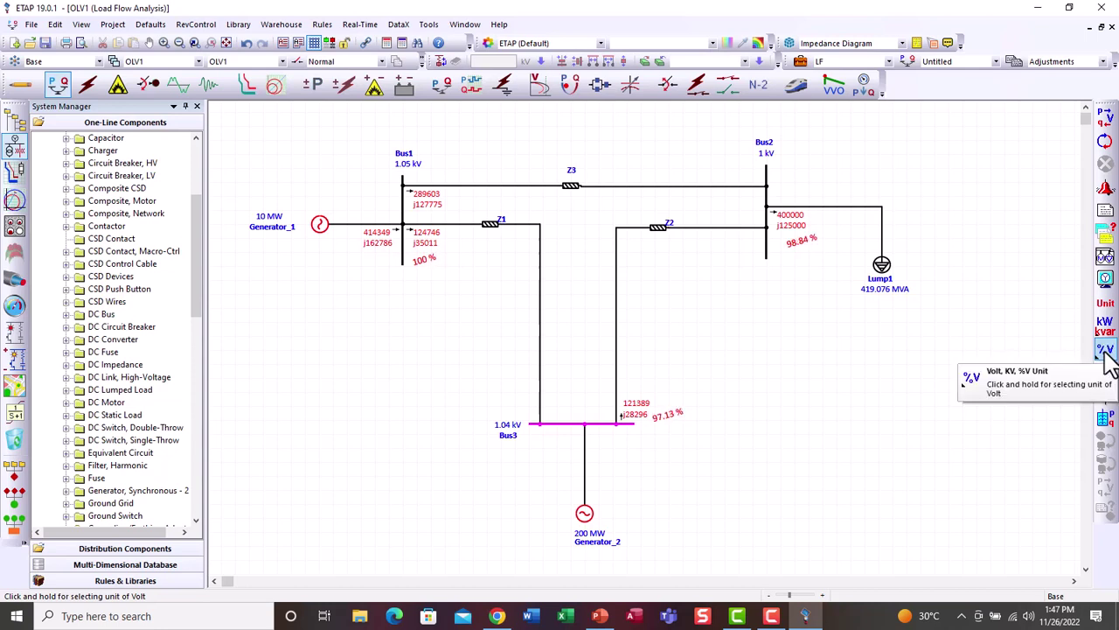
click(1106, 326)
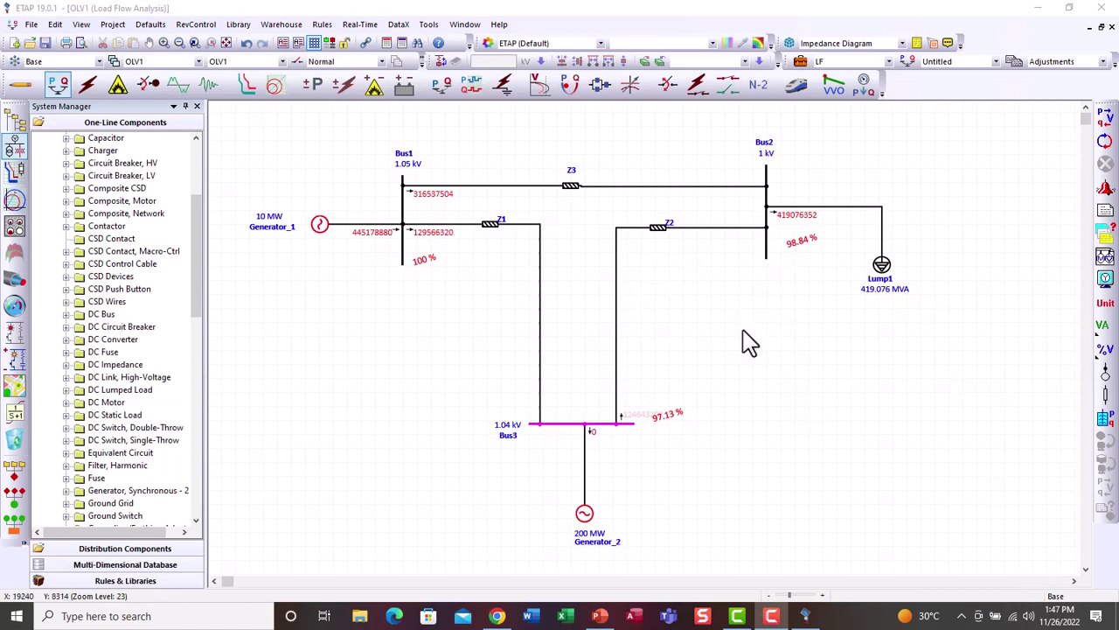
Cycle the bus voltage unit, then display branch flows in MW and Mvar.
click(1106, 348)
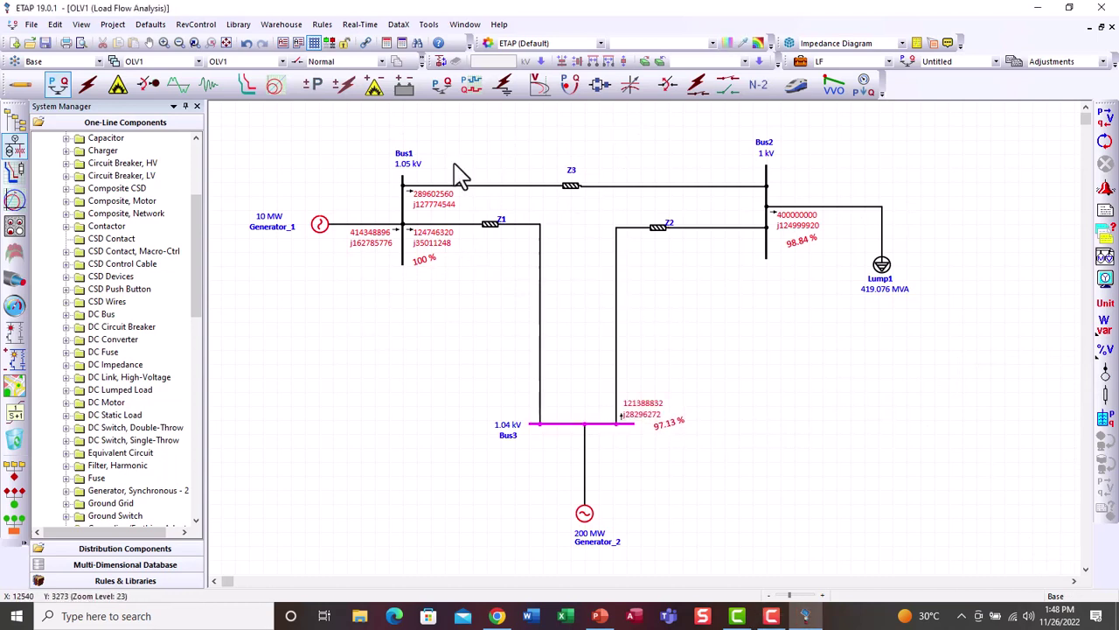
click(1106, 341)
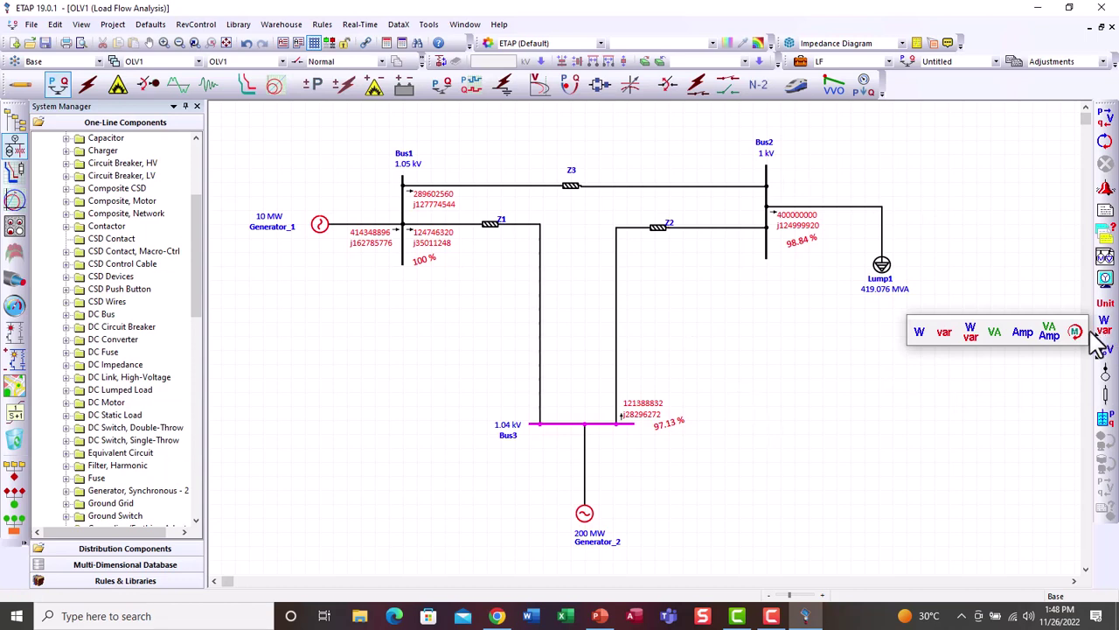
click(1084, 343)
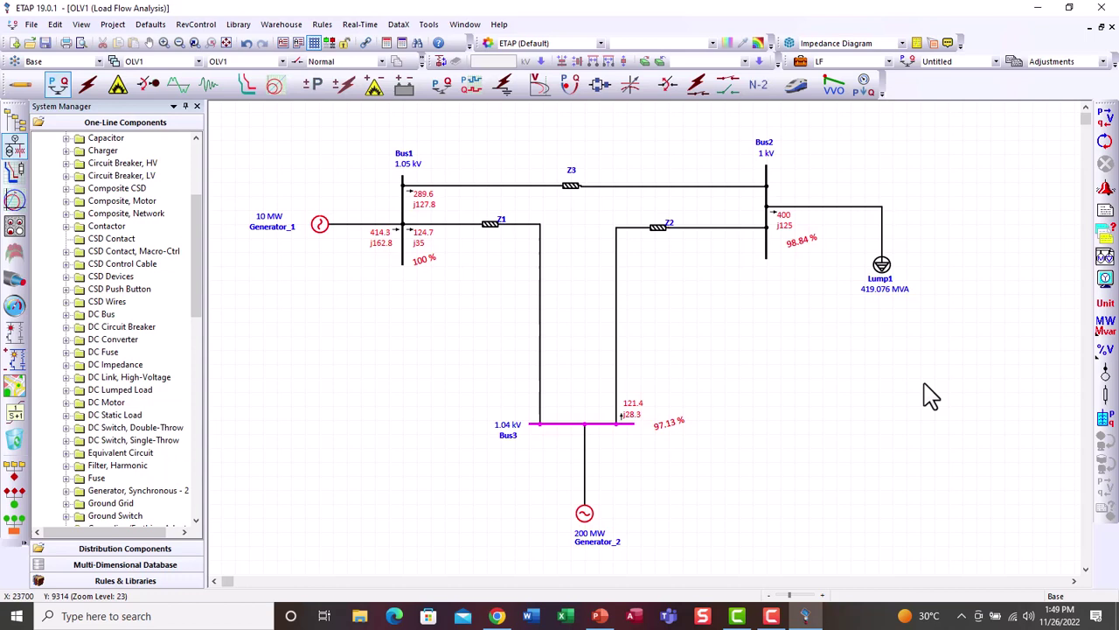
In the Load Flow display options, enable bus voltage angles and branch losses in MW + jMvar.
click(1105, 280)
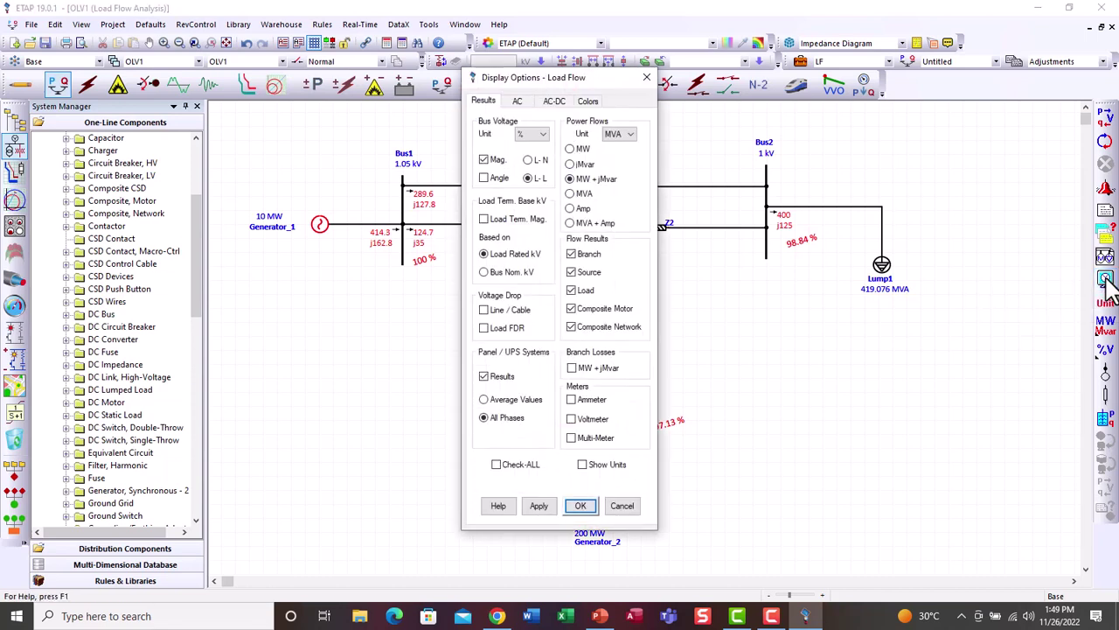
click(486, 184)
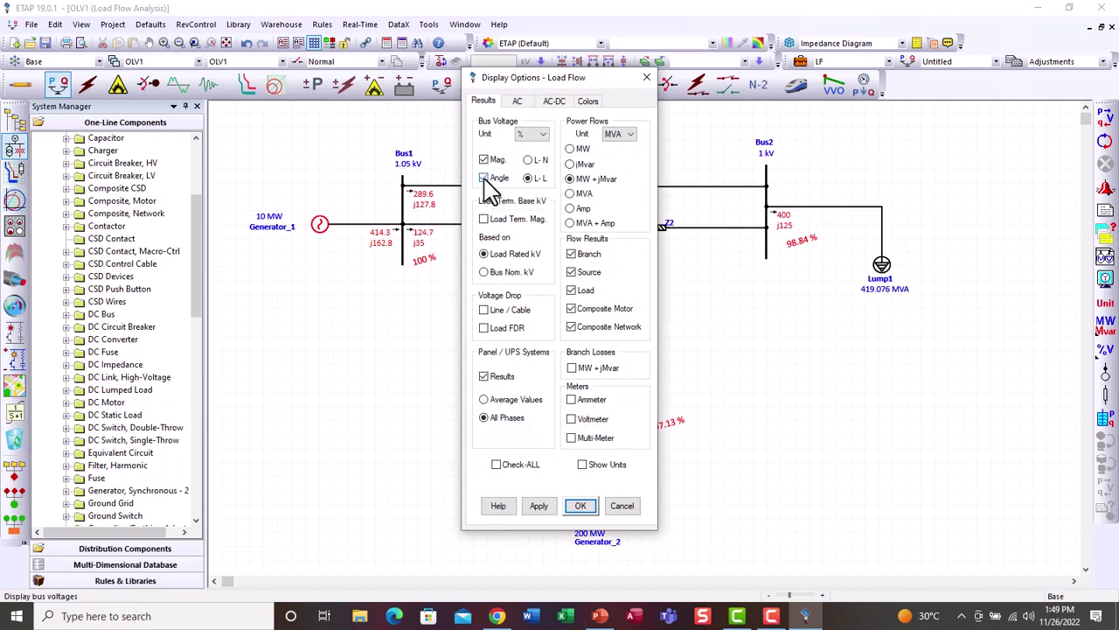
click(572, 368)
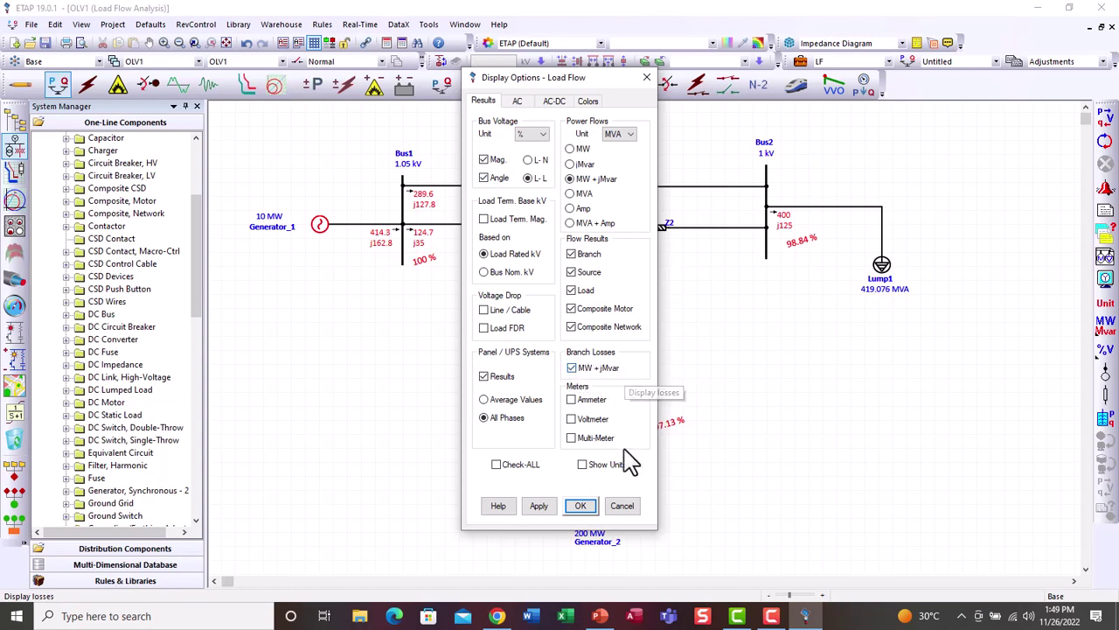
click(540, 508)
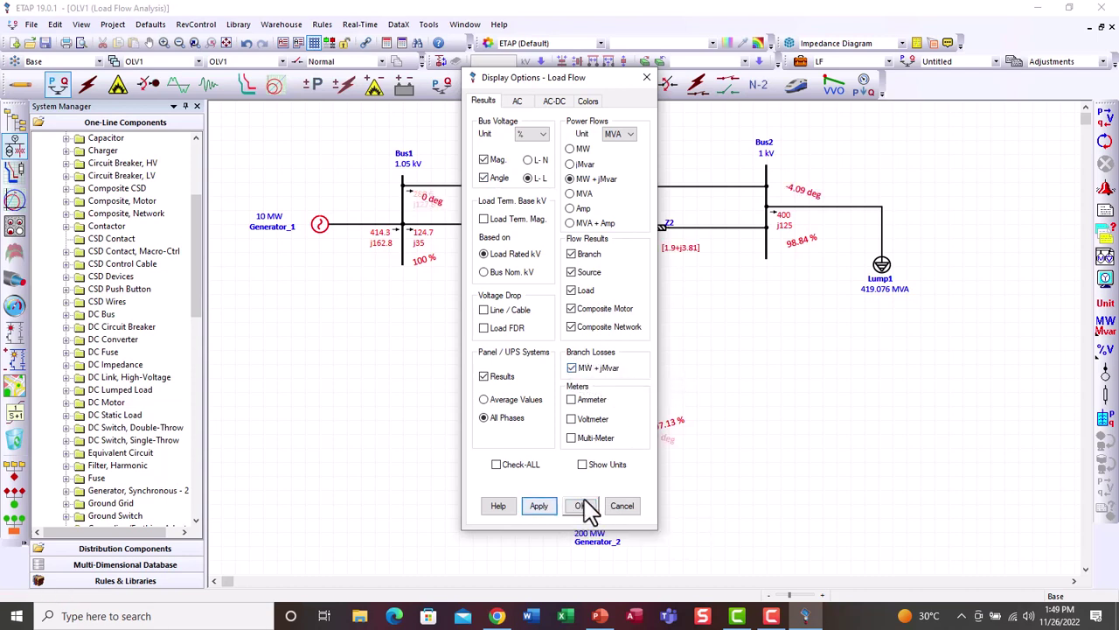
click(584, 507)
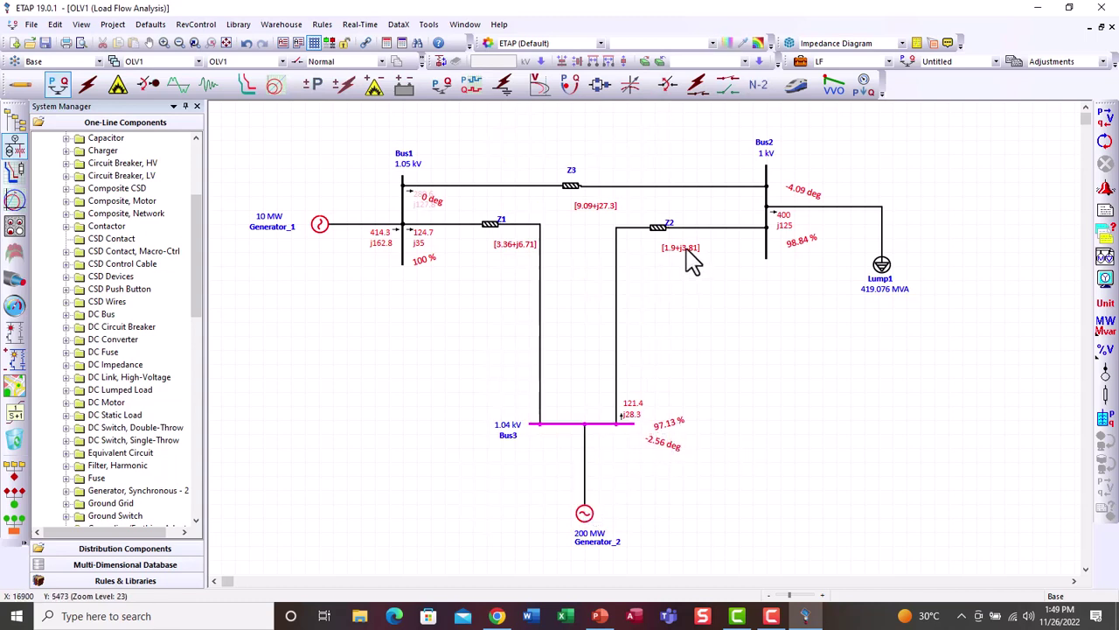
Reposition the Z2, Z3 and Z1 branch-loss labels clear of their lines, then select Bus1.
drag(686, 255, 705, 245)
drag(600, 214, 612, 203)
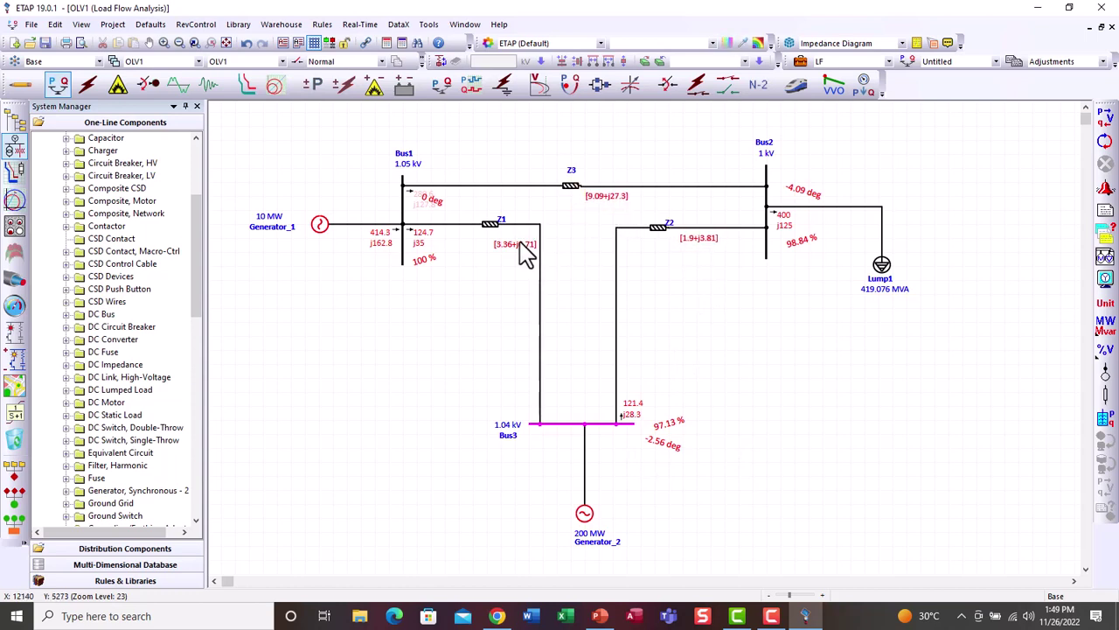
drag(525, 249, 519, 248)
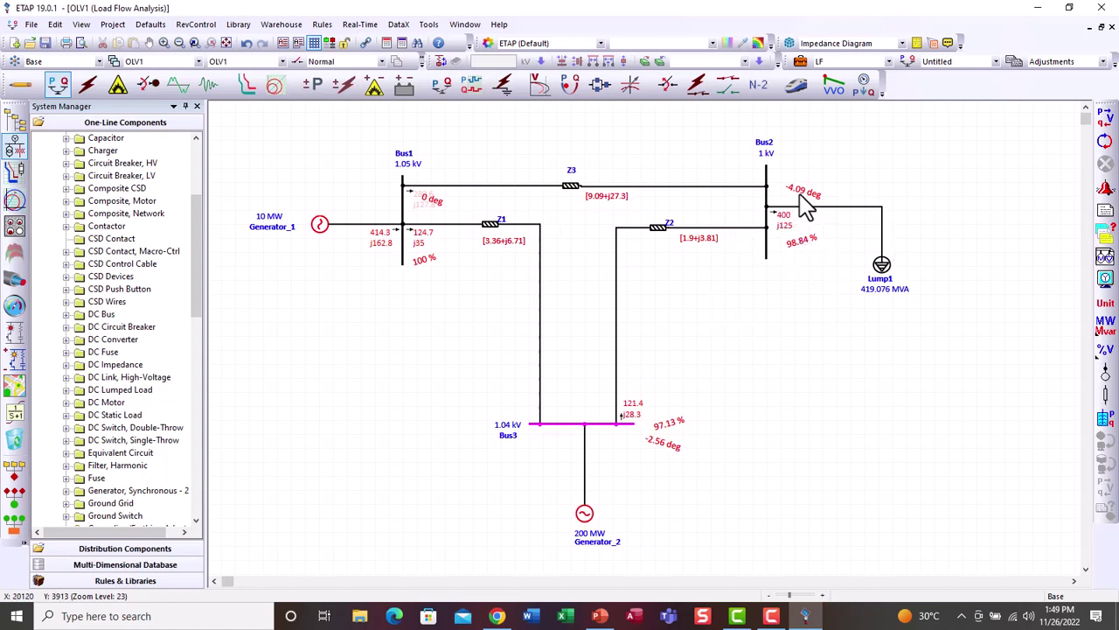
click(439, 212)
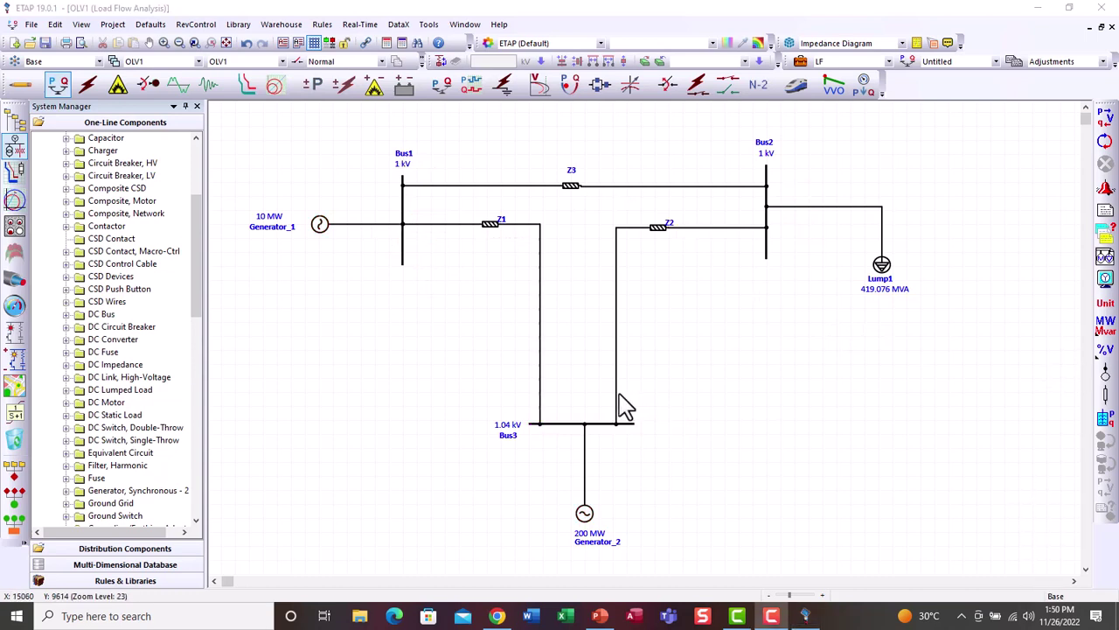
Review Bus1's voltage settings in the Bus Editor and confirm them.
double_click(405, 219)
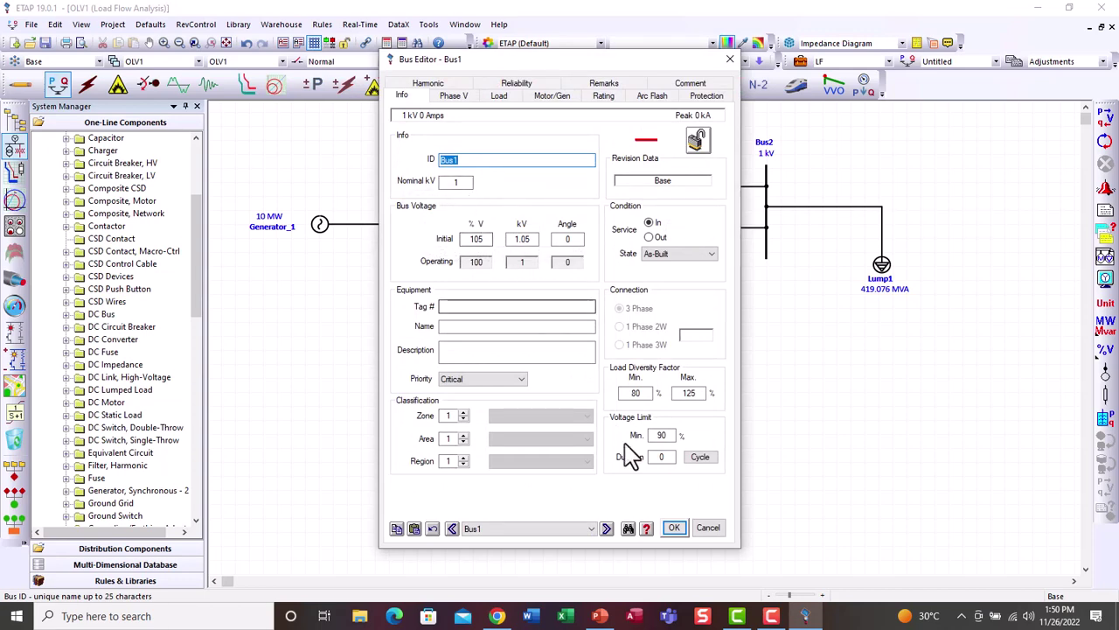
click(677, 529)
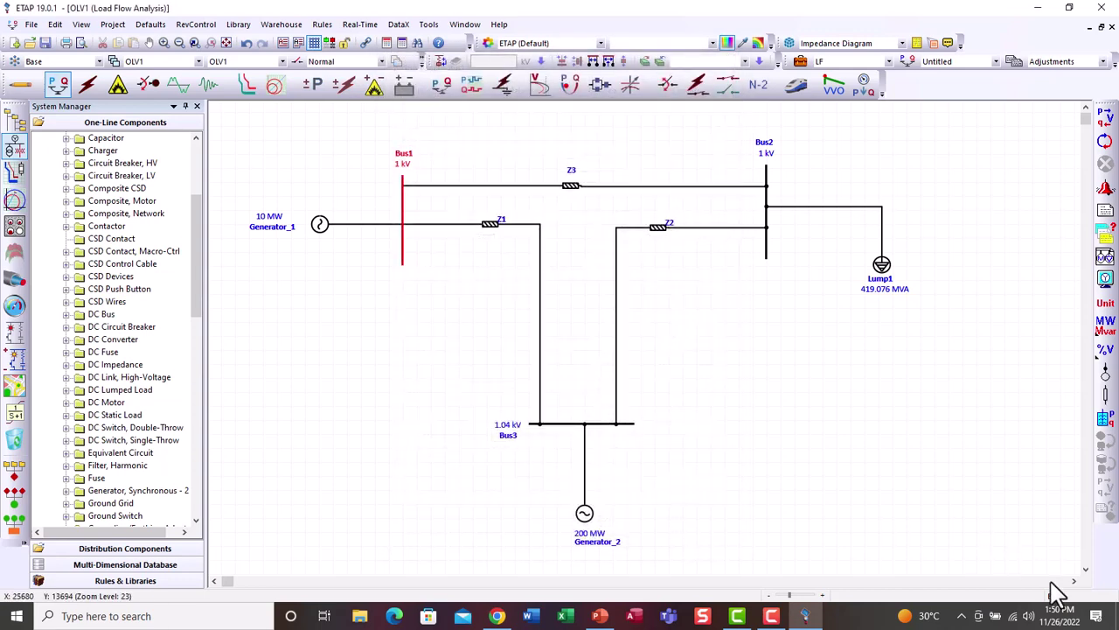